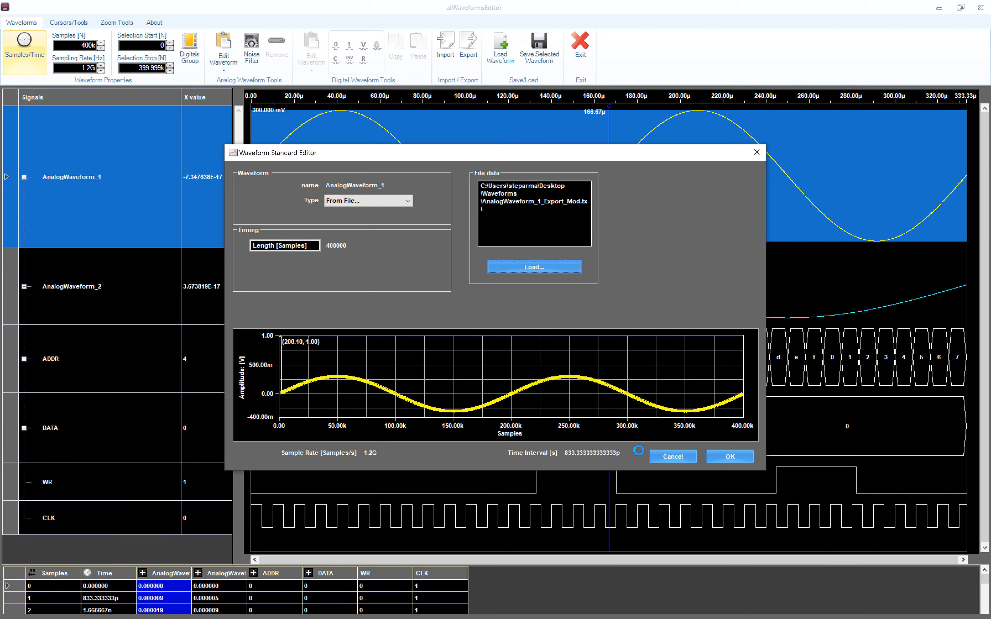
Step: Apply the loaded AnalogWaveform_1_Export_Mod.txt data to AnalogWaveform_1 and manually zoom horizontally into the beginning of the waveforms
click(732, 459)
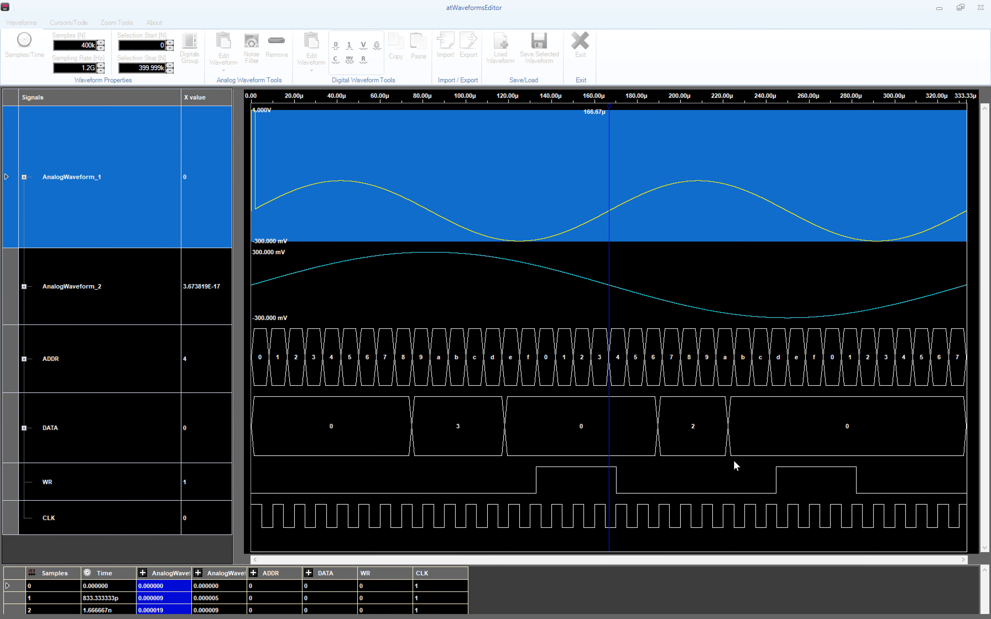
click(120, 25)
click(43, 71)
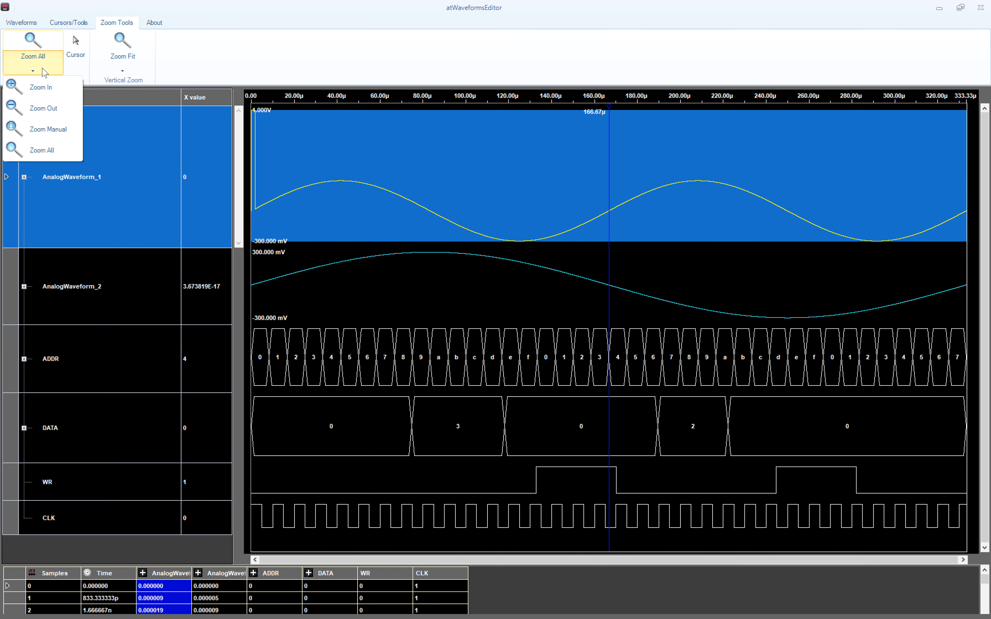
click(53, 131)
drag(290, 201, 241, 204)
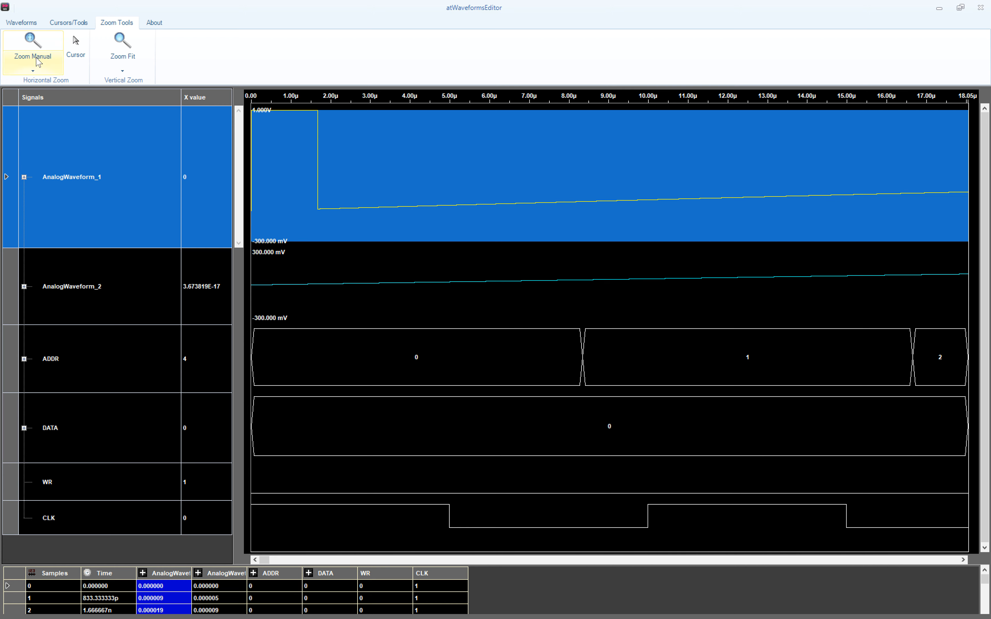
Step: Zoom back out horizontally to the full length of all waveforms and return to the waveform tools
click(41, 67)
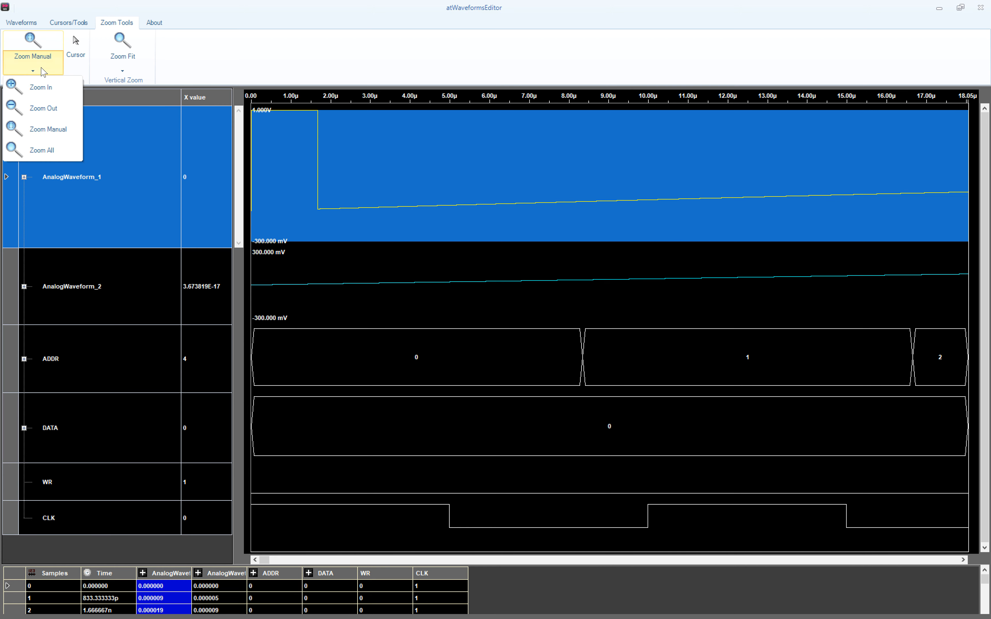
click(45, 150)
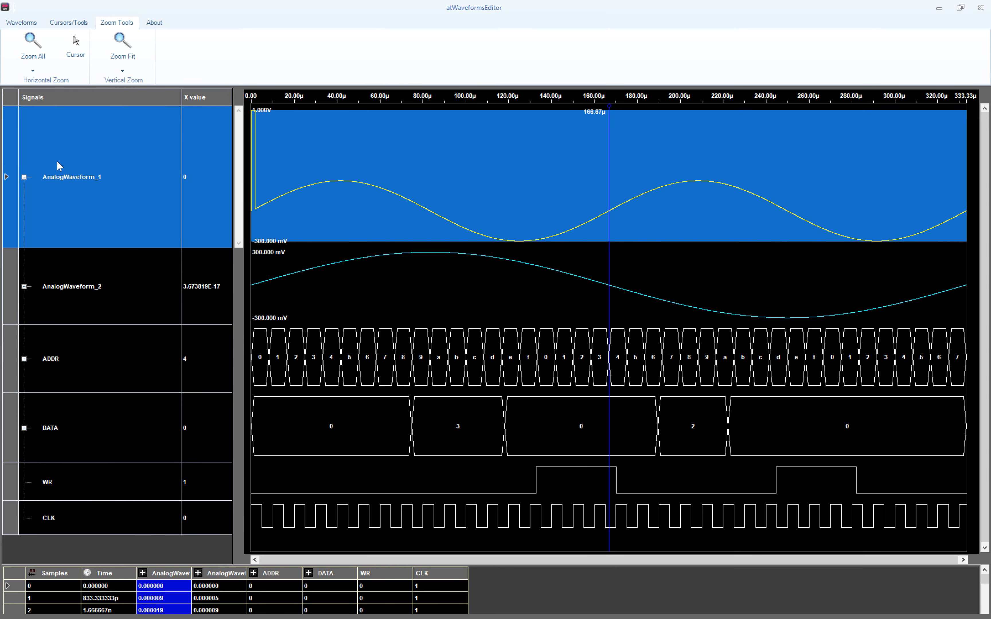
click(26, 26)
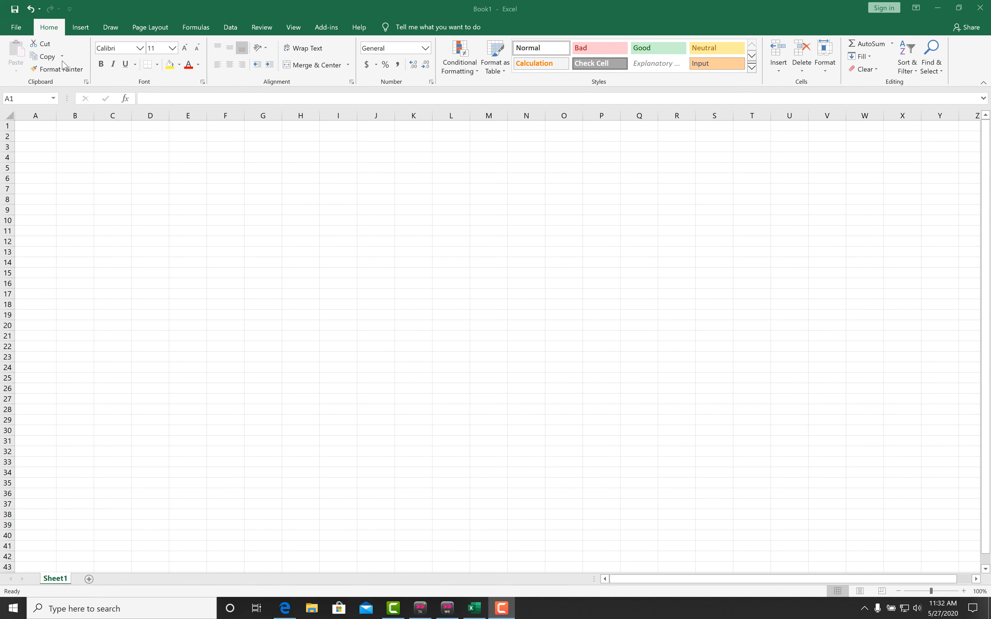
Step: Switch to Excel and open the DigitalWaveform_Export text file from the Waveforms folder on the Desktop
click(26, 28)
click(24, 27)
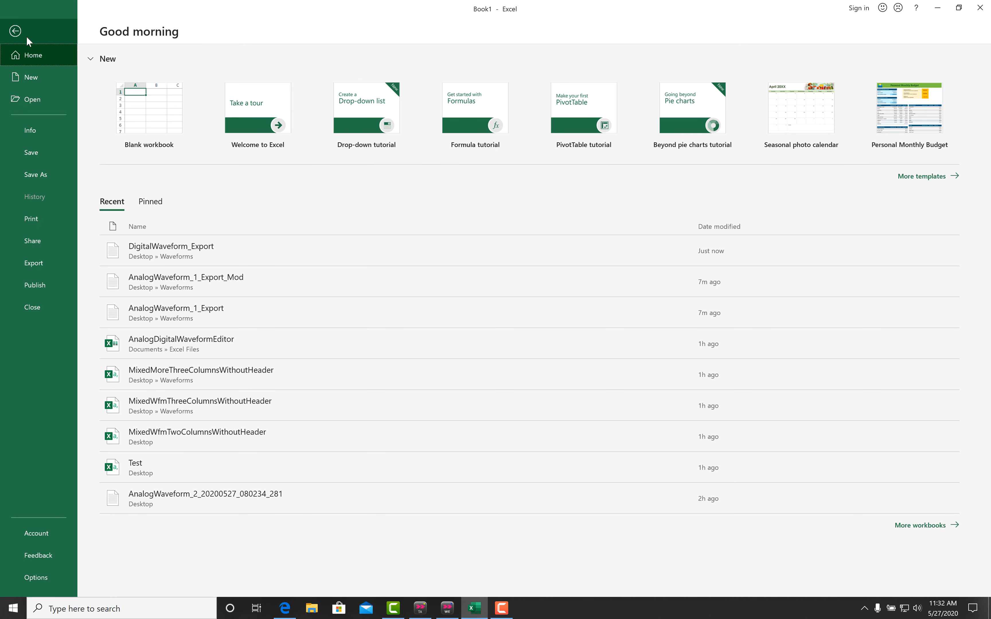
click(33, 105)
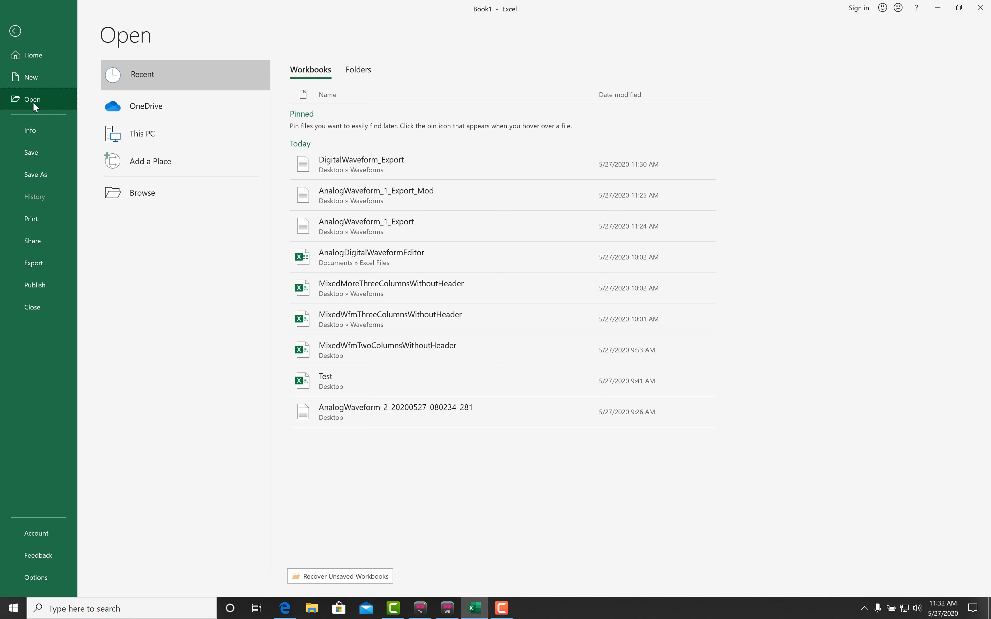
click(131, 204)
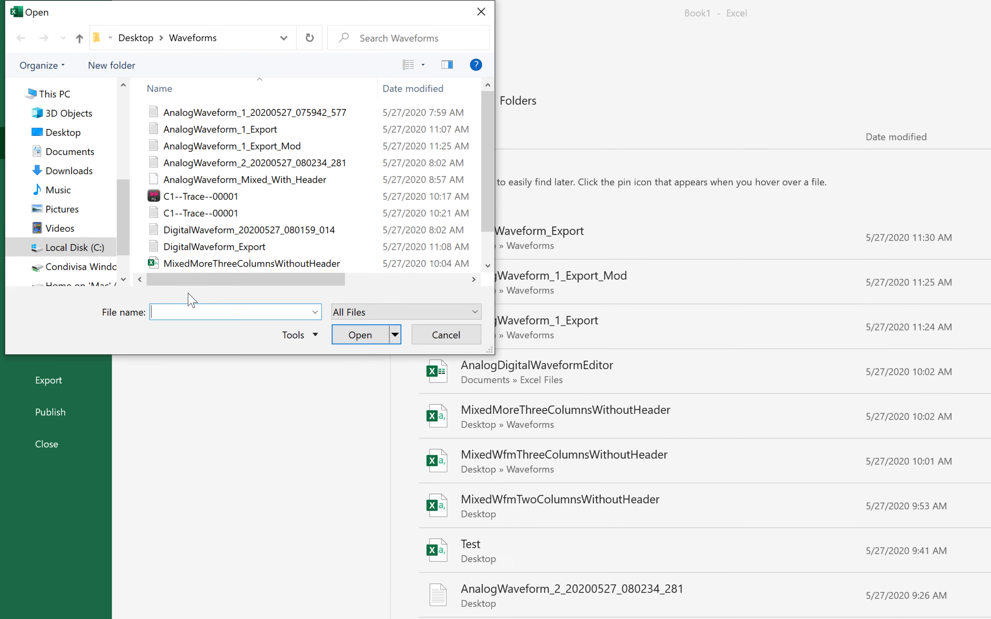
click(223, 248)
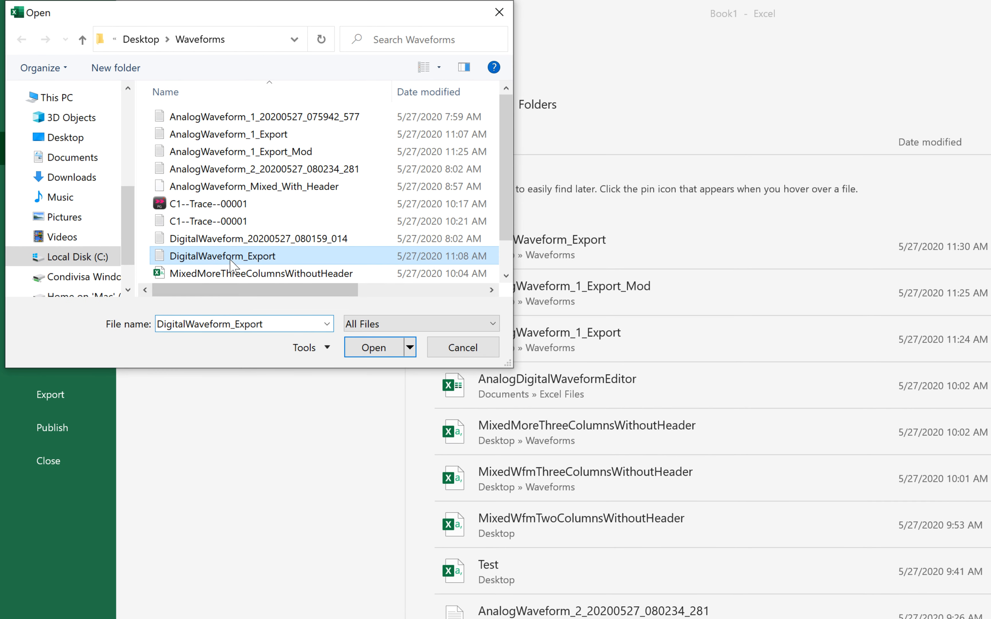
click(364, 349)
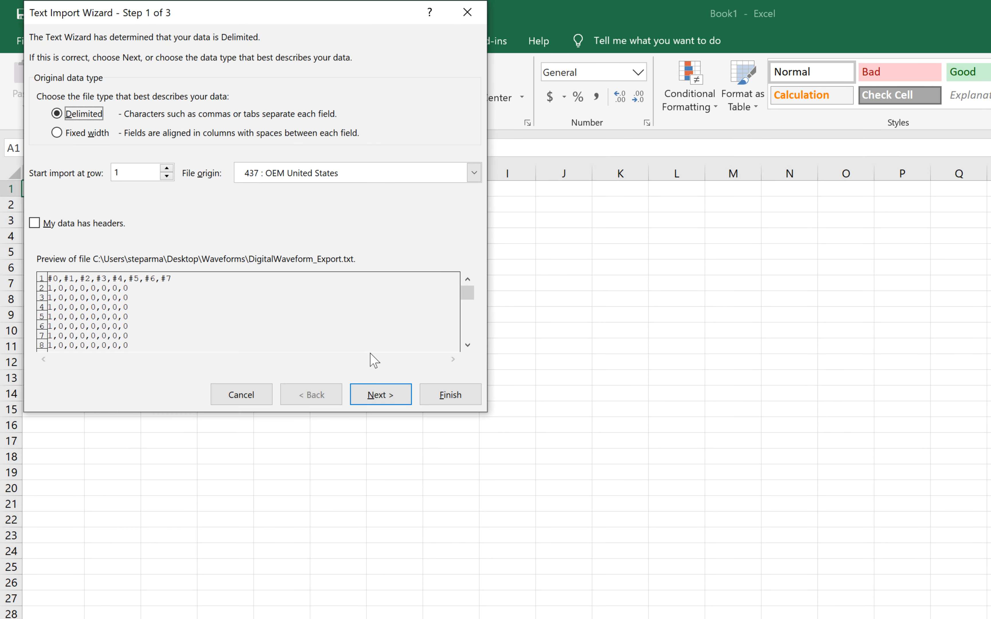
Step: Import the text file as delimited data, adding Comma as a delimiter
click(380, 394)
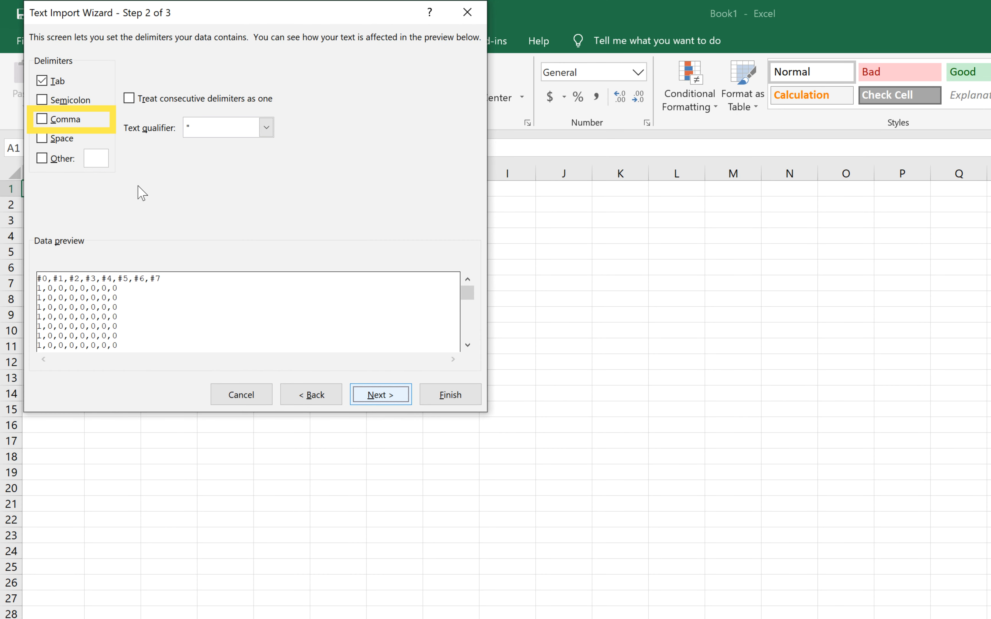
click(68, 120)
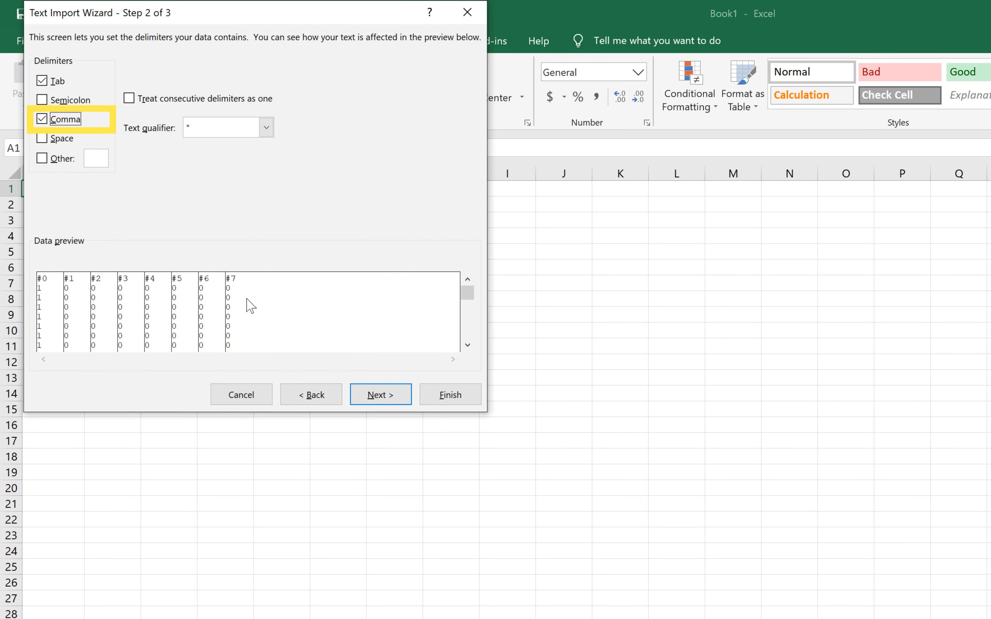
click(371, 396)
click(449, 395)
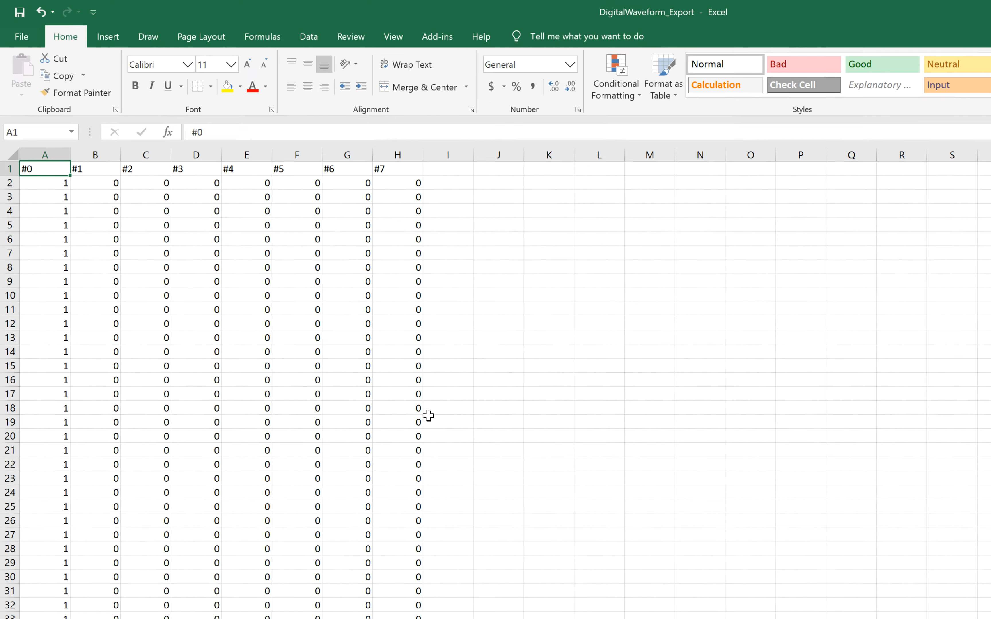
Step: Enter 1 in cell F7 of the #5 column and copy that cell
click(348, 284)
text(1)
click(347, 331)
click(348, 285)
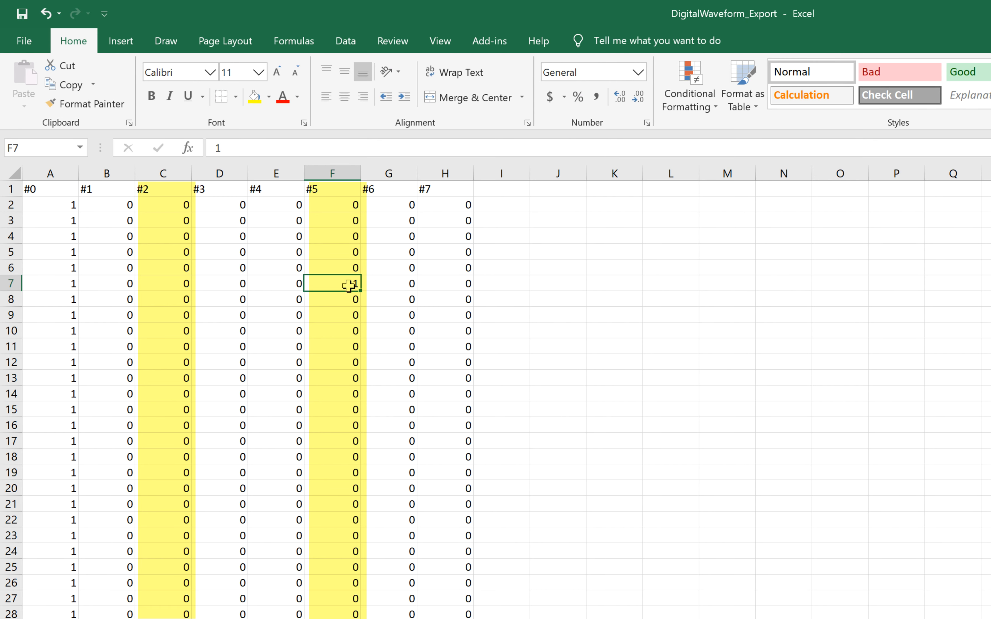
key(ctrl+c)
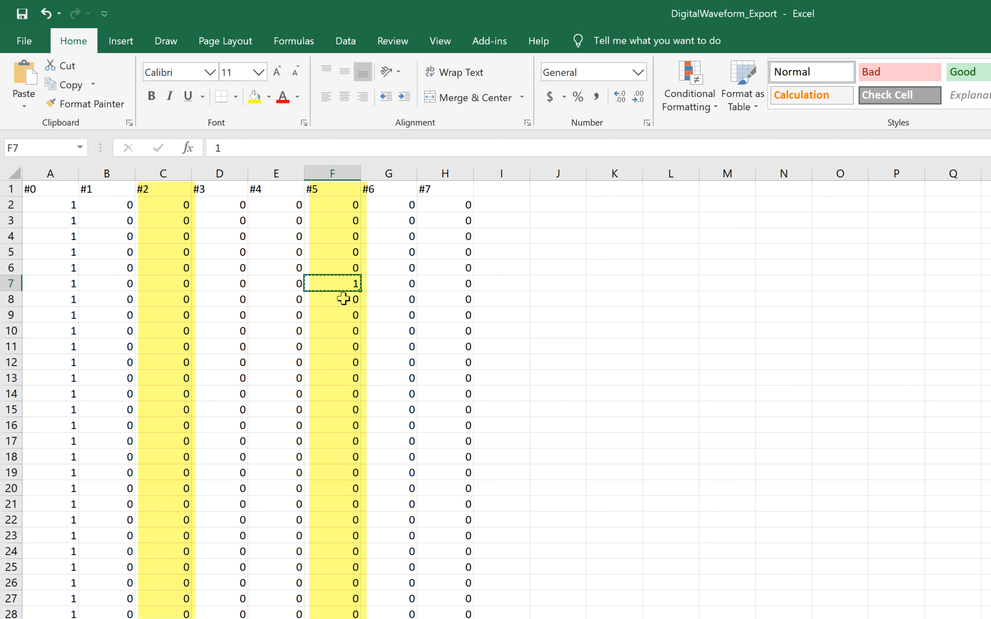
click(343, 299)
click(341, 283)
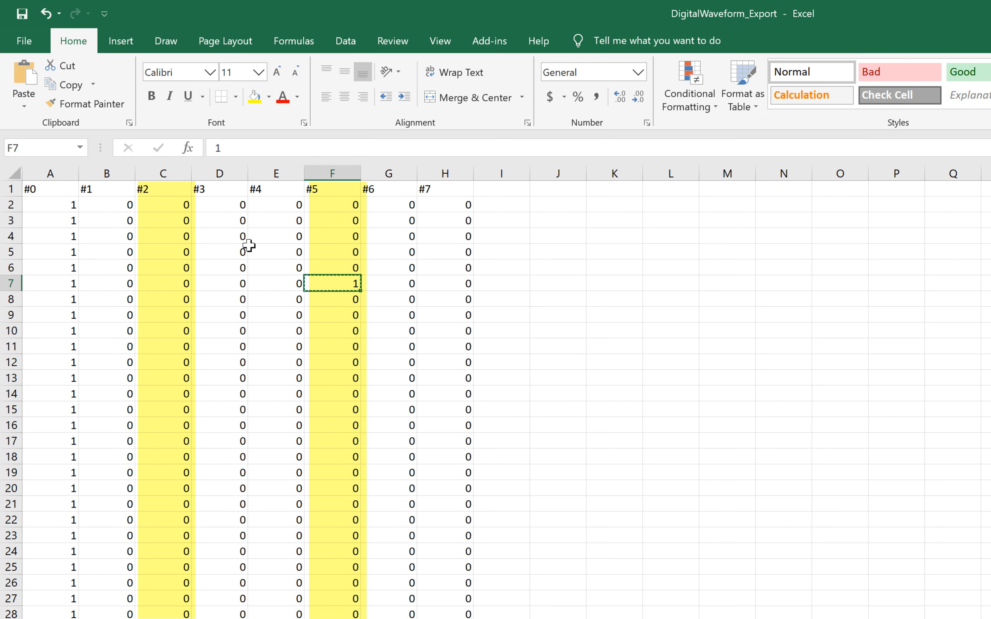
Step: Select the range F7:F1000 and paste the copied value into it
click(28, 148)
click(30, 149)
text(:F1000)
key(Return)
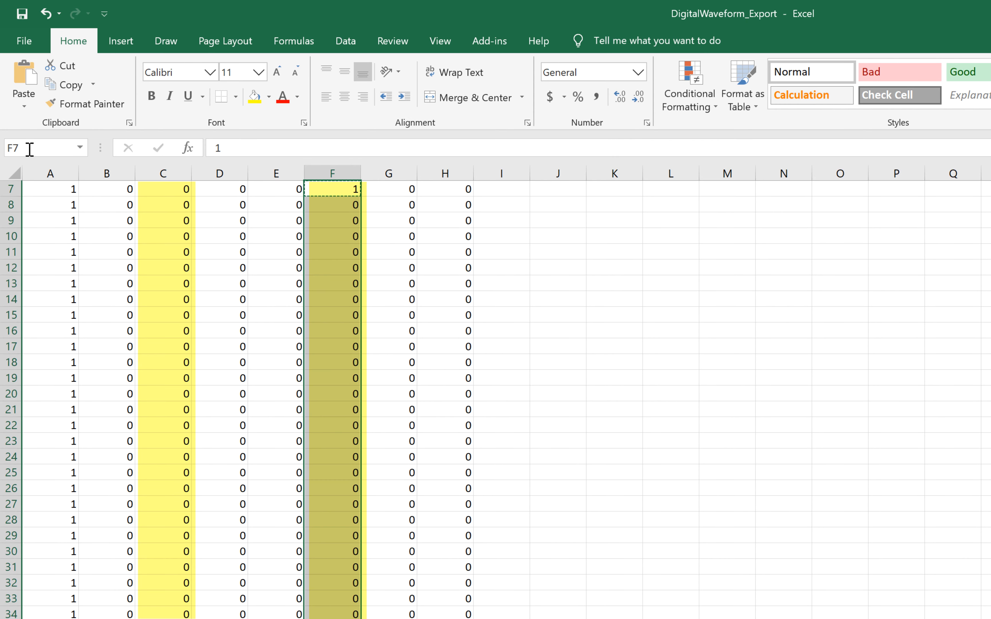
right_click(331, 251)
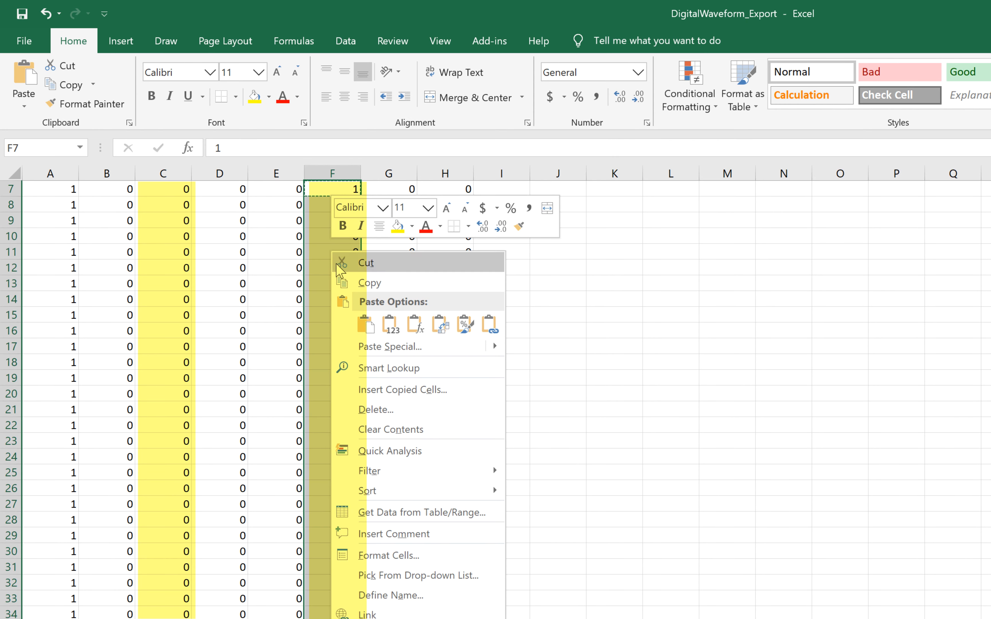
click(364, 323)
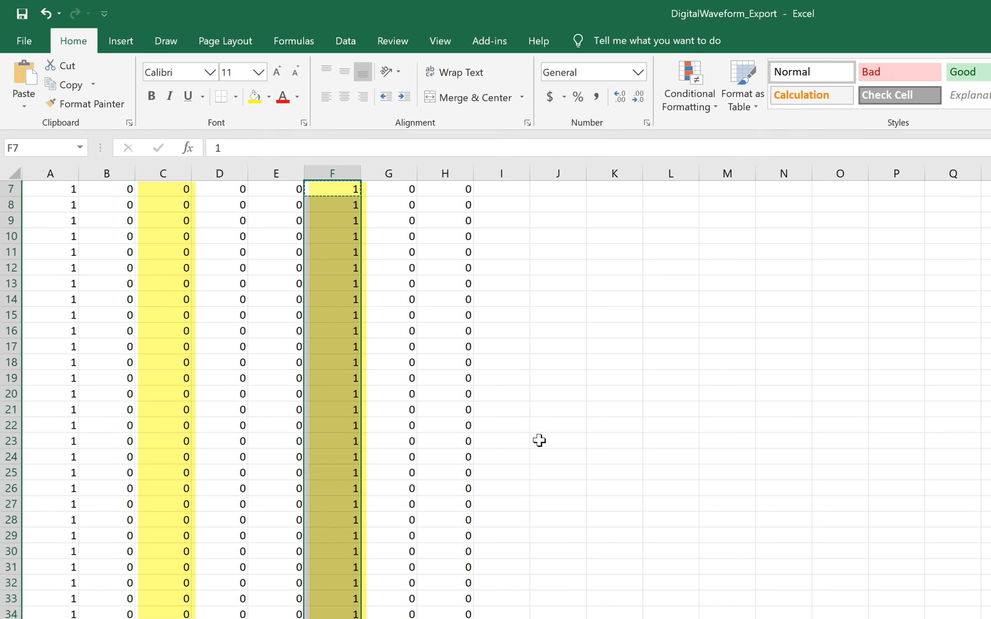
Step: Enter 1 in cell C14 of the #2 column and copy that cell
scroll(572, 461, up, 2)
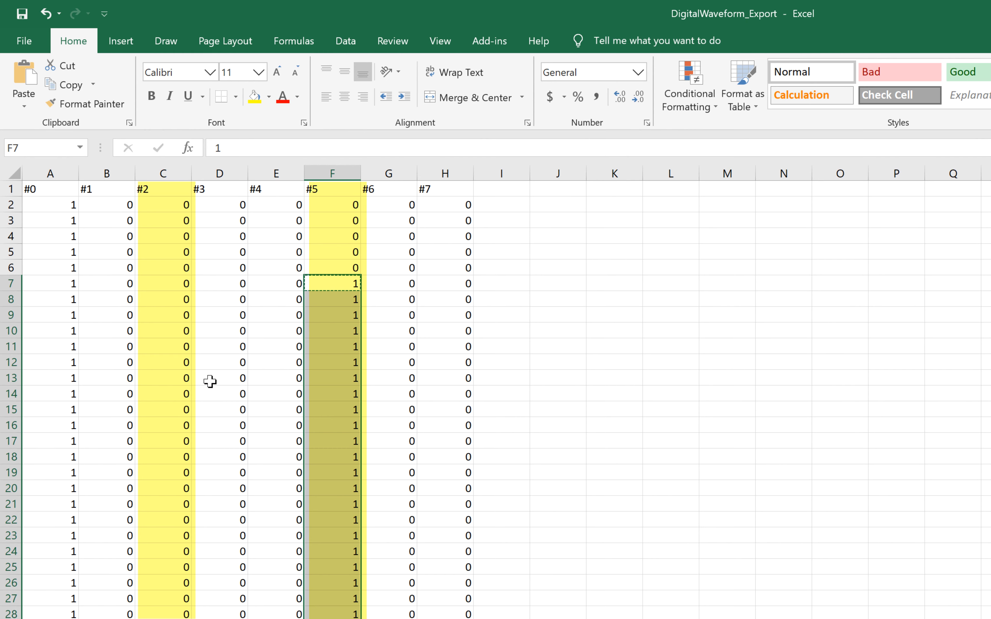
click(180, 396)
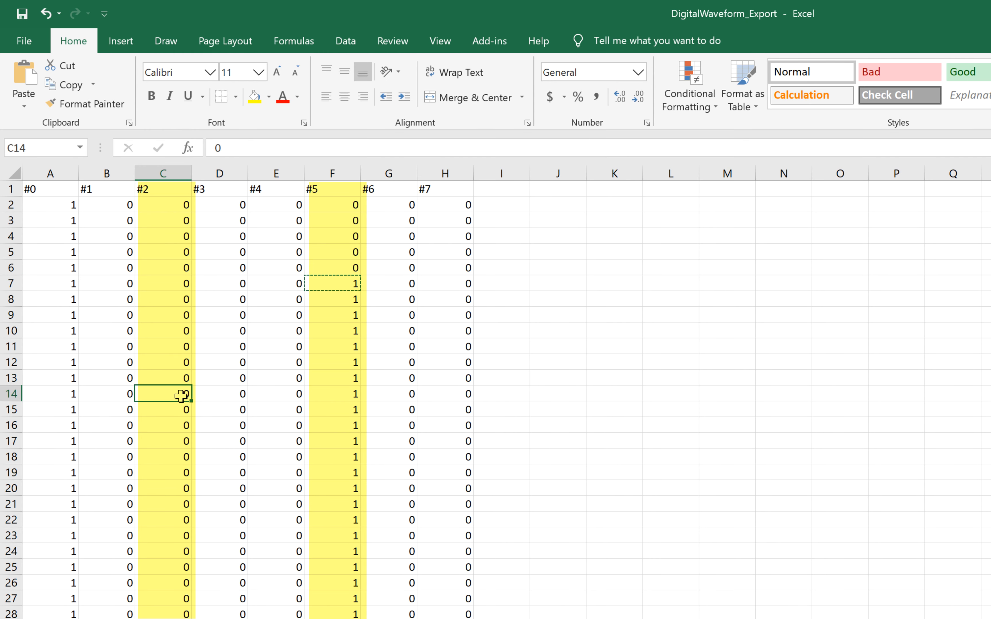
double_click(181, 396)
double_click(189, 399)
text(1)
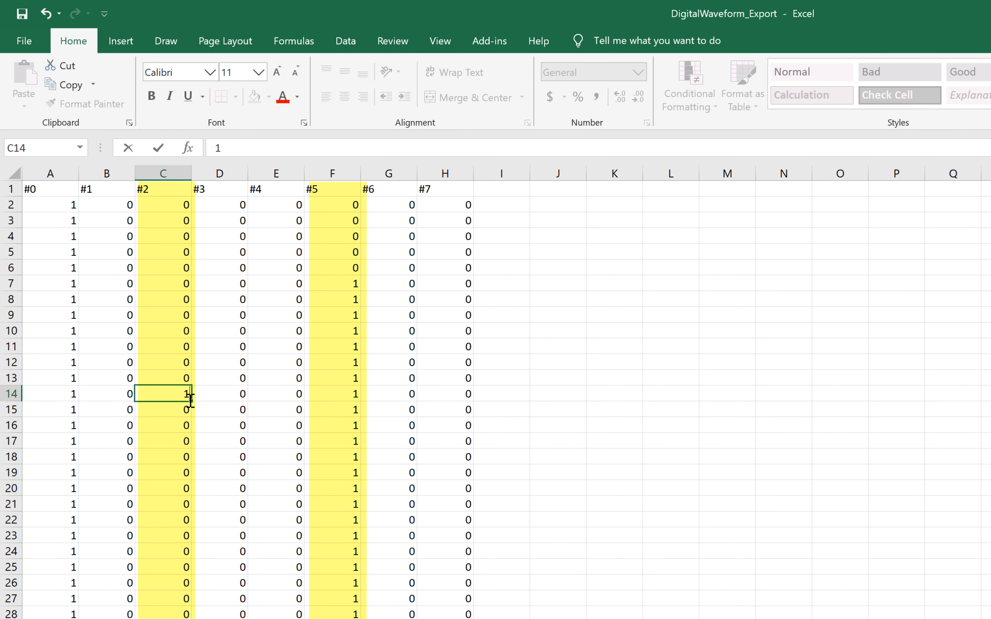
click(187, 421)
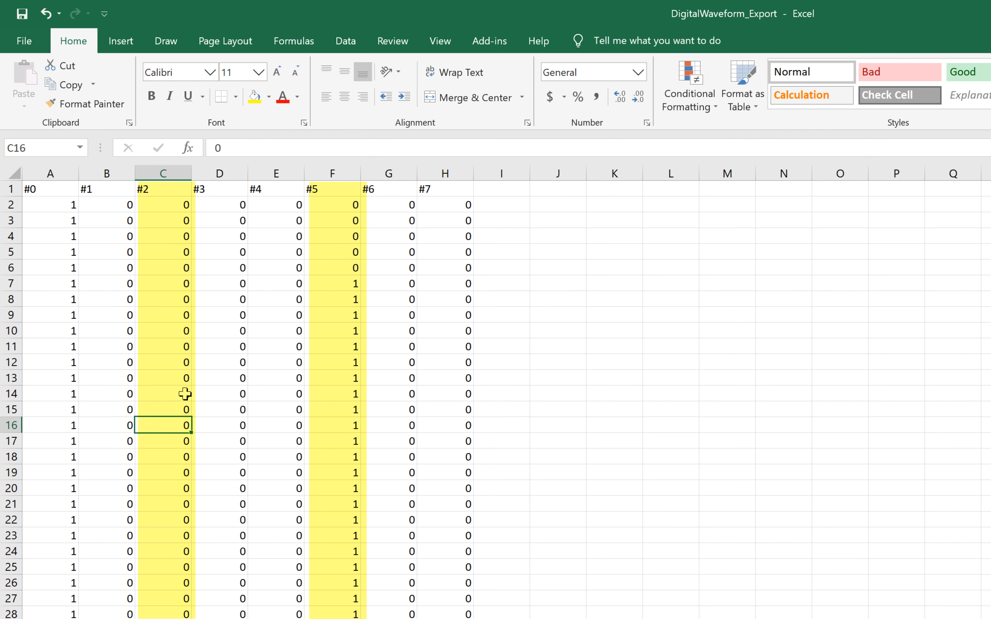
click(185, 394)
right_click(185, 393)
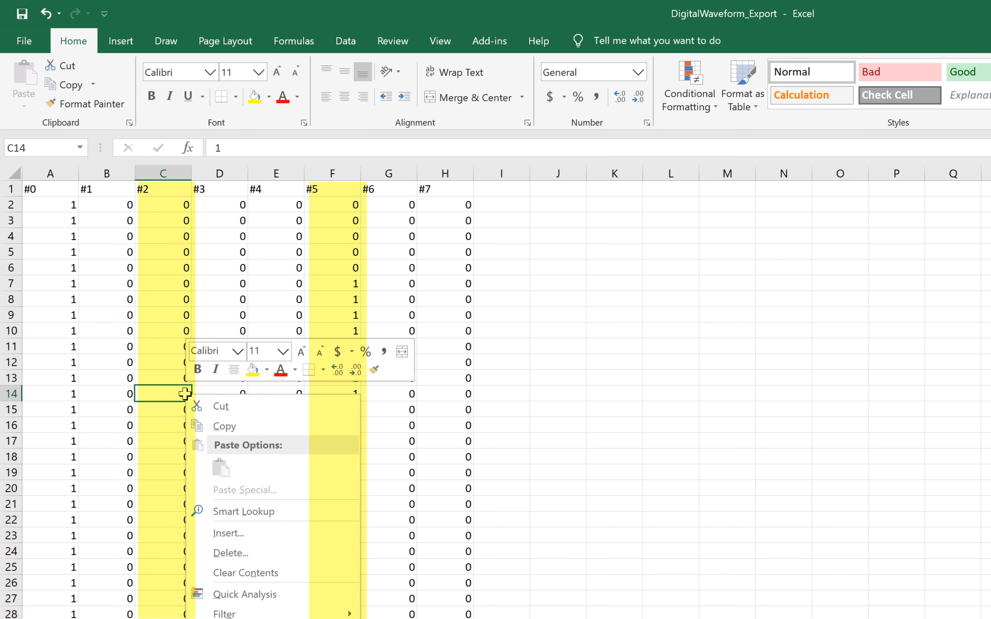
click(205, 426)
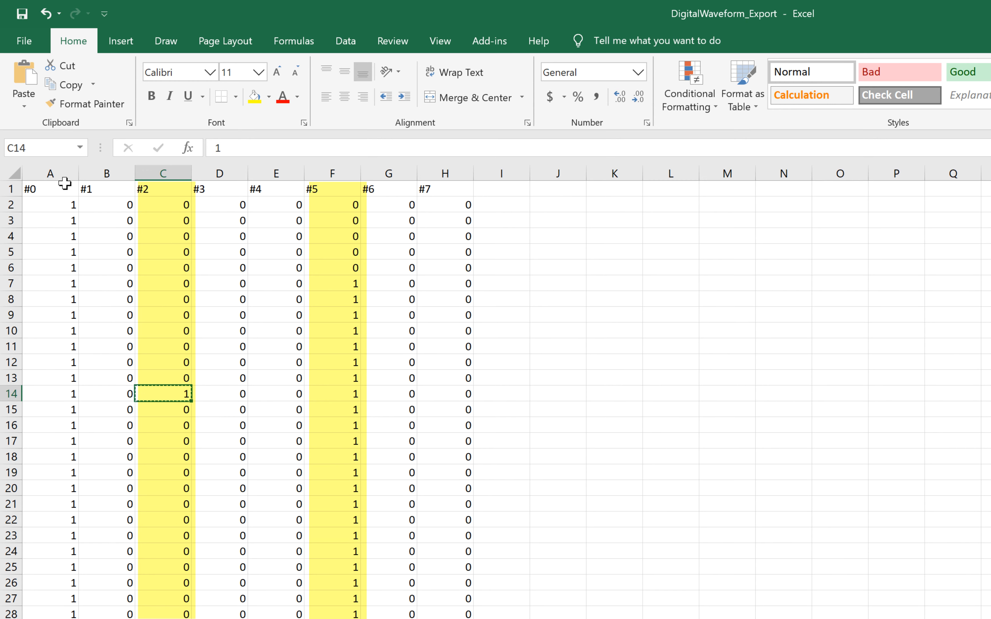
Step: Select the range C14:C5000 and paste the copied value into it
click(47, 147)
click(47, 148)
text(:C5000)
key(Return)
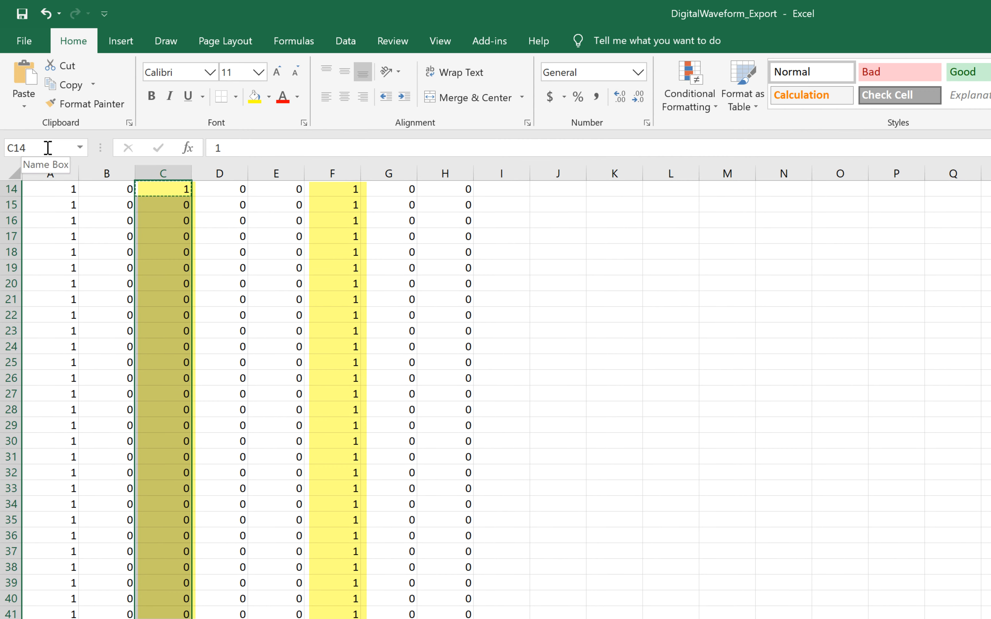
right_click(164, 230)
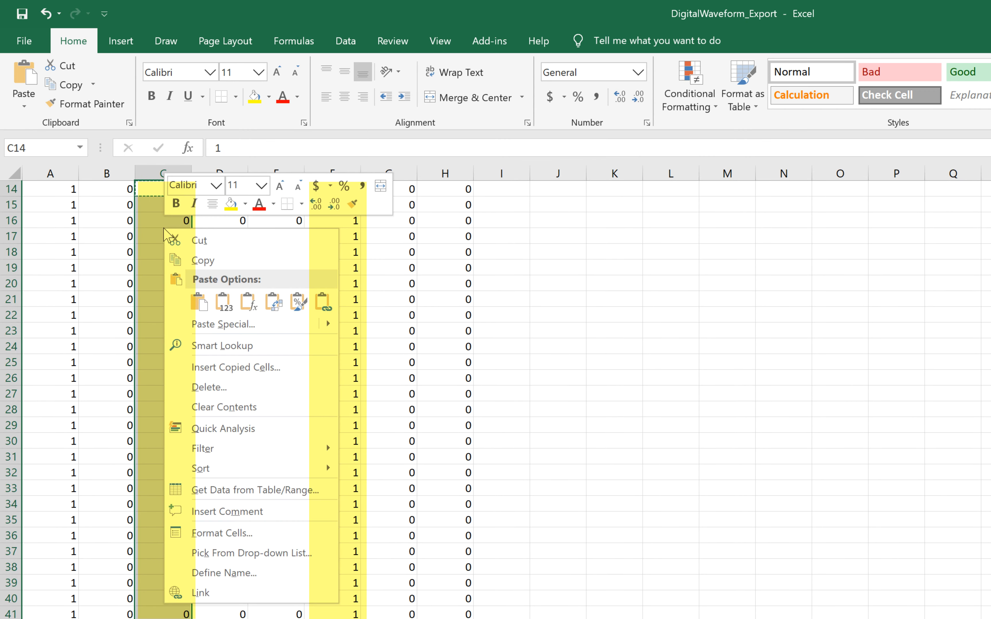
click(193, 307)
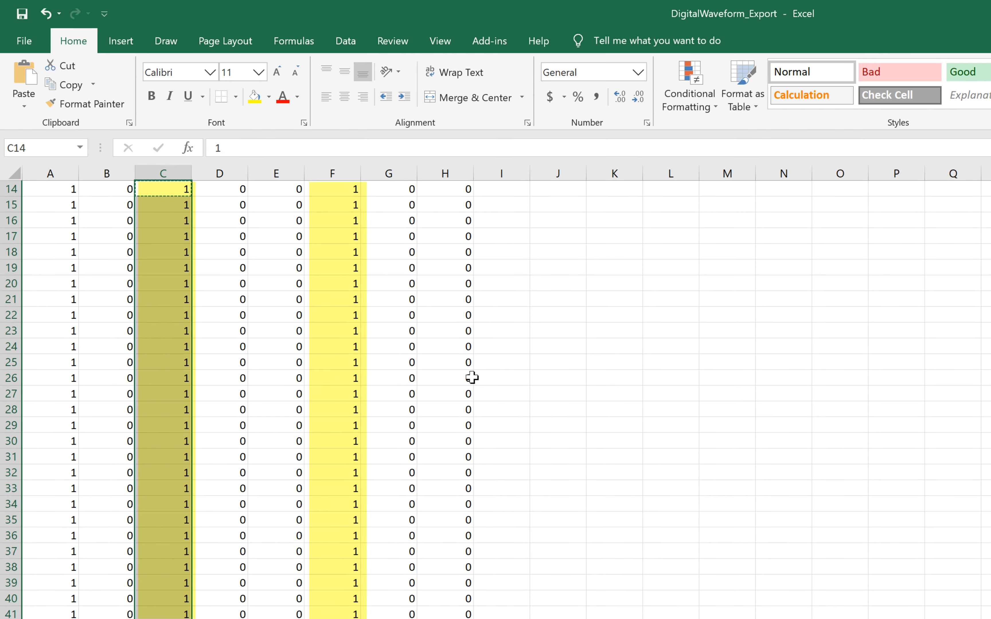
scroll(471, 377, up, 5)
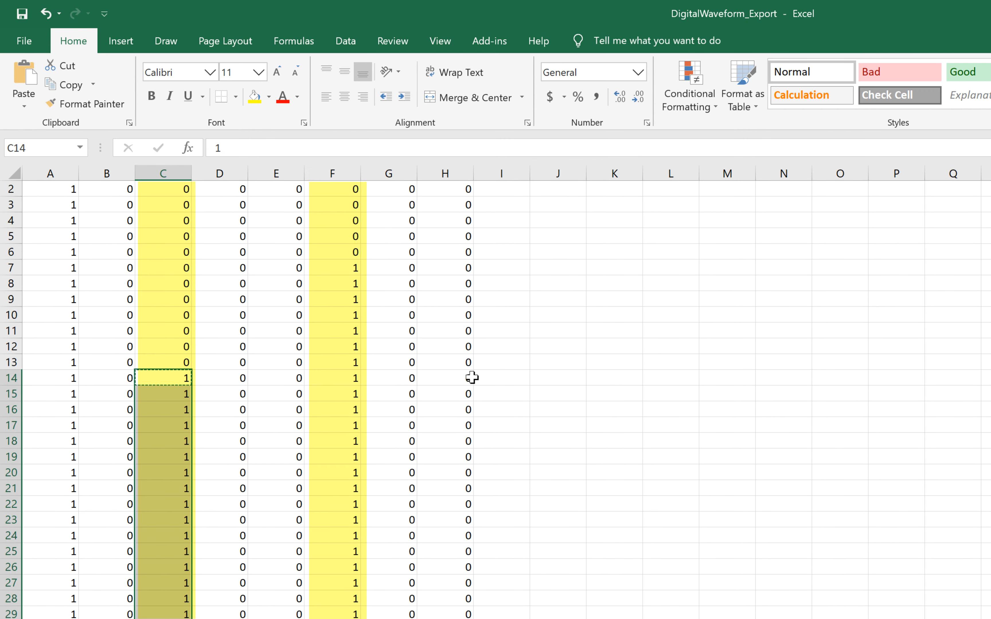
Step: Save a copy of the edited digital waveform in the Waveforms folder as DigitalWaveform_Export_Mod in CSV UTF-8 (Comma delimited) format
click(13, 43)
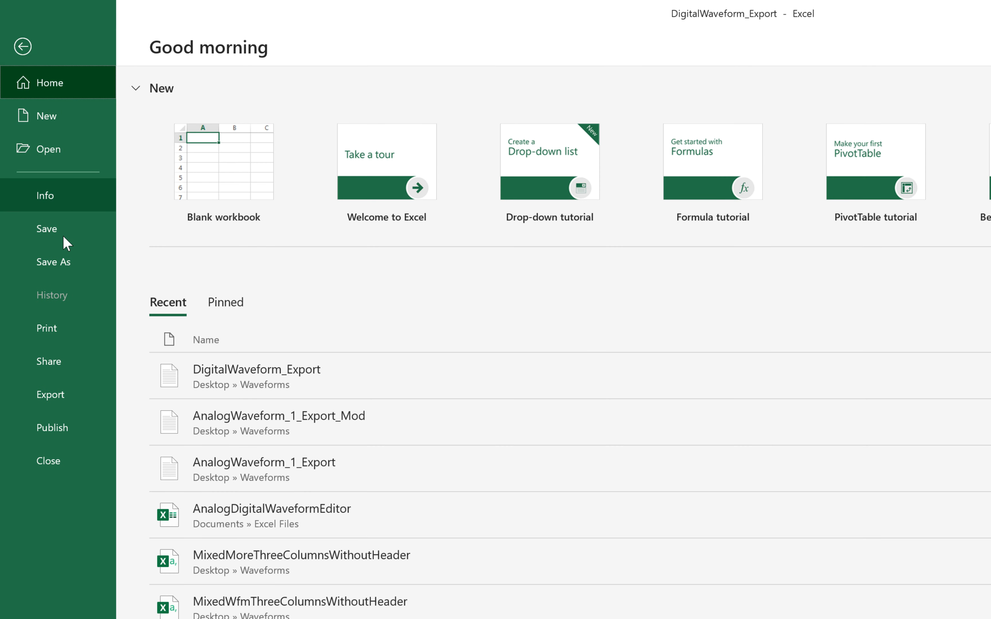
click(66, 257)
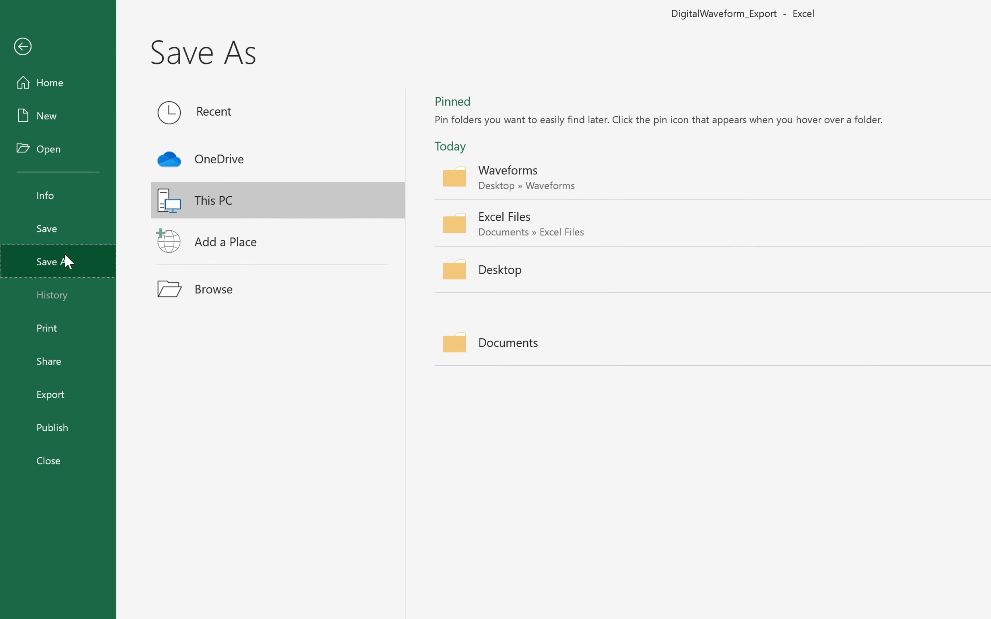
click(199, 302)
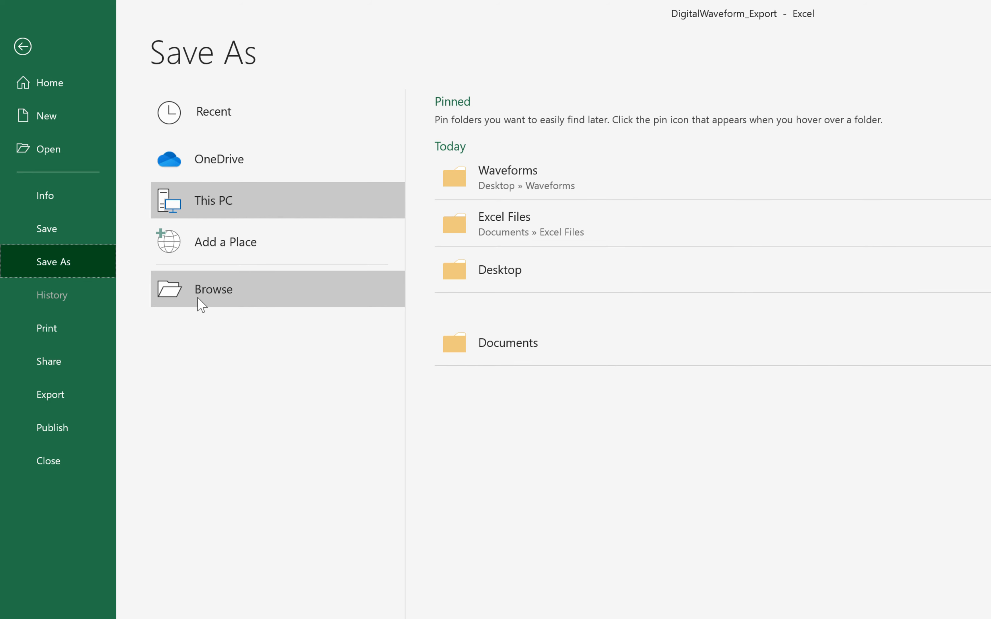
click(499, 192)
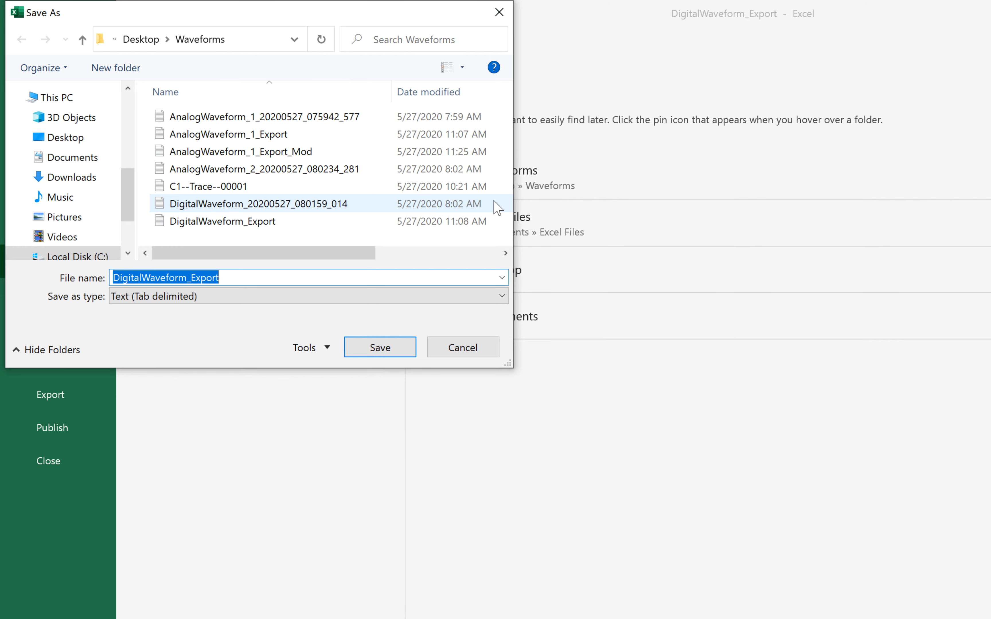
click(484, 302)
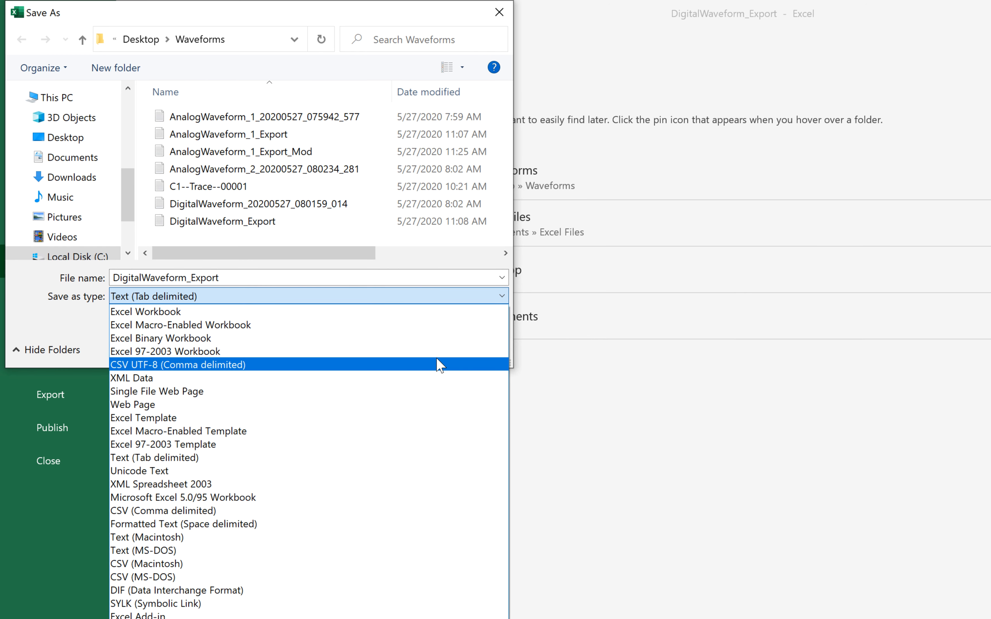
click(439, 365)
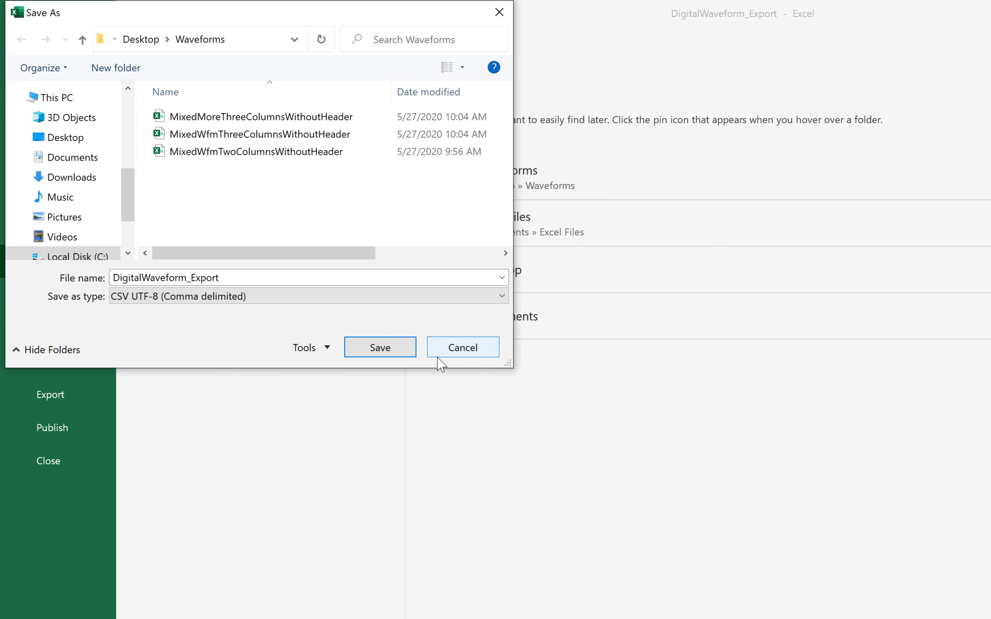
click(259, 272)
click(264, 276)
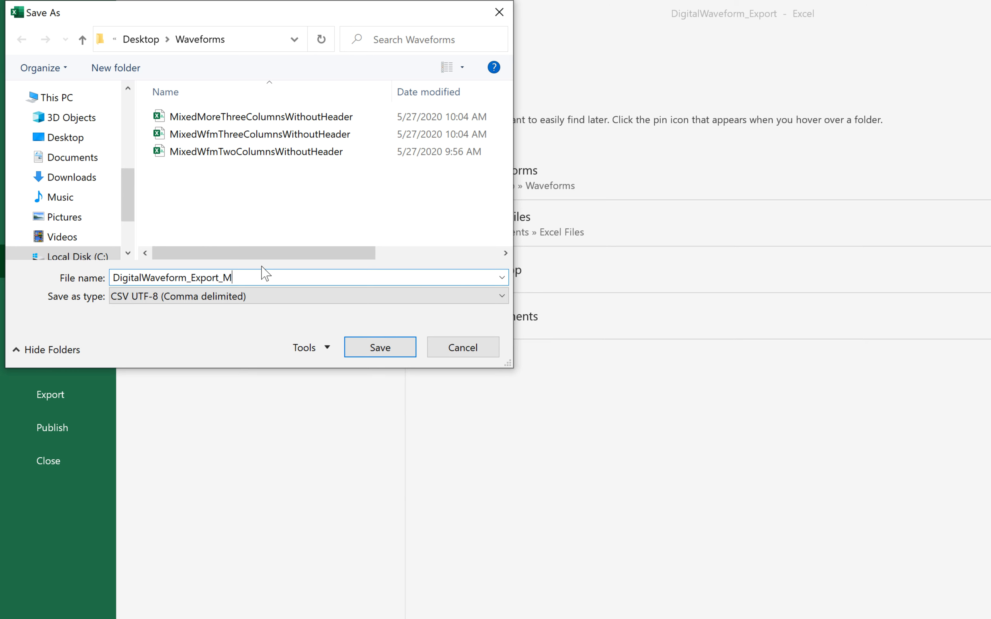
click(368, 347)
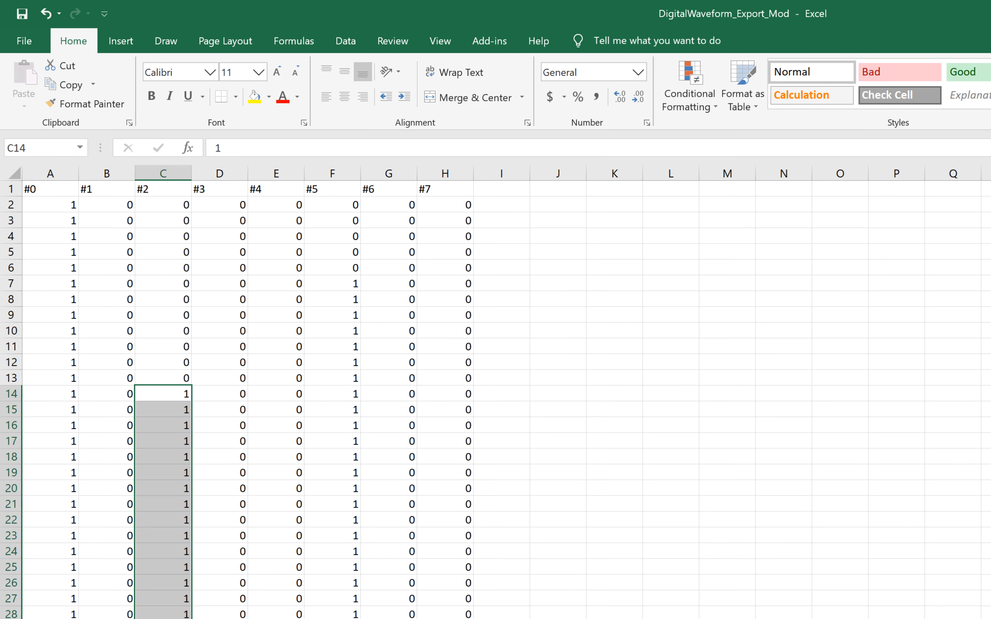
Step: Switch to atWaveformsEditor and import DigitalWaveform_Export_Mod with the ADDR group selected, listing all file types to find the CSV
click(445, 609)
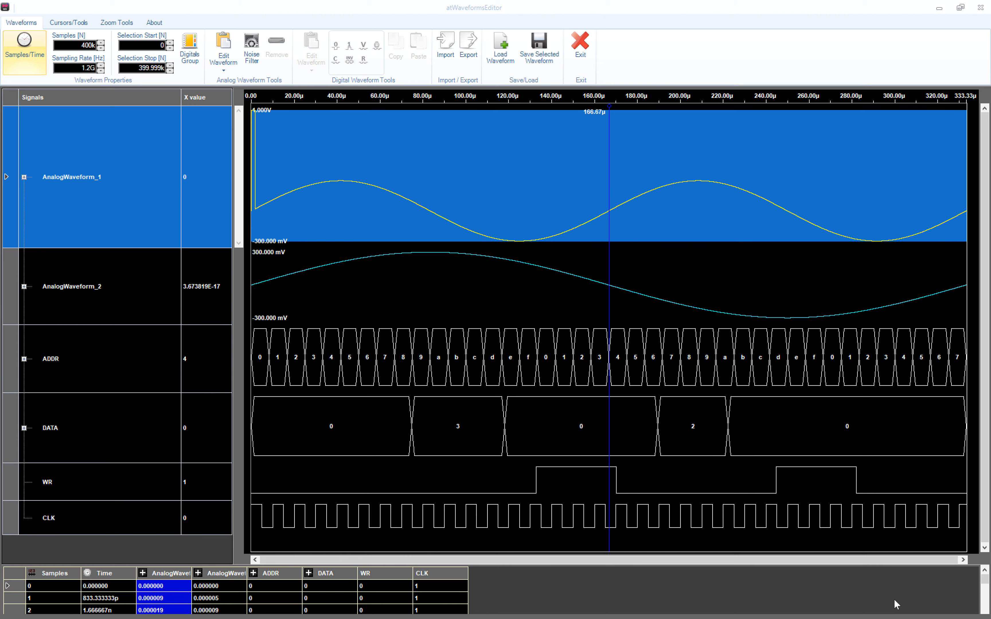
click(139, 366)
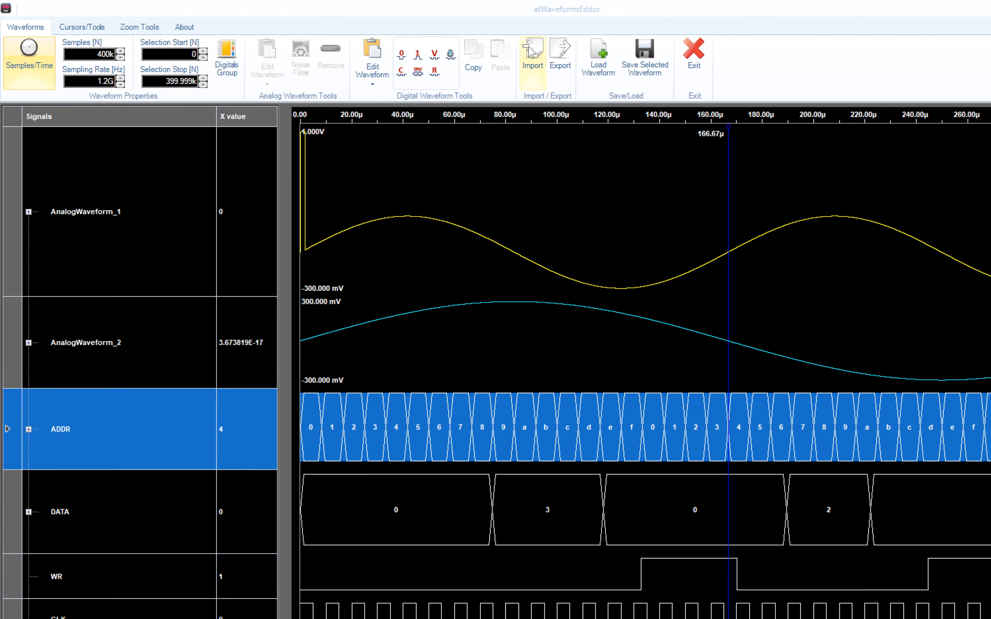
click(535, 51)
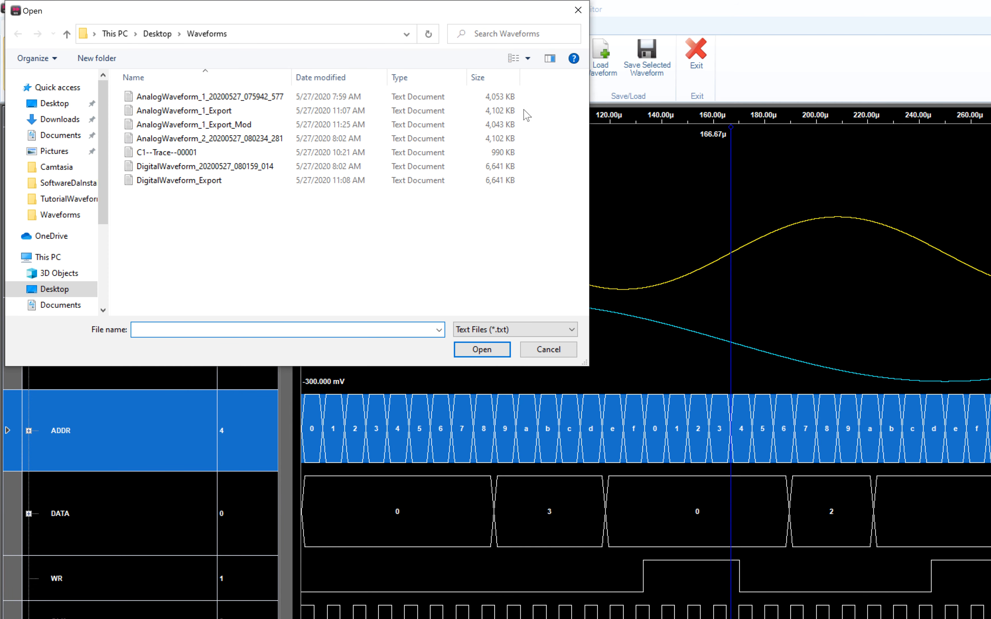
click(492, 330)
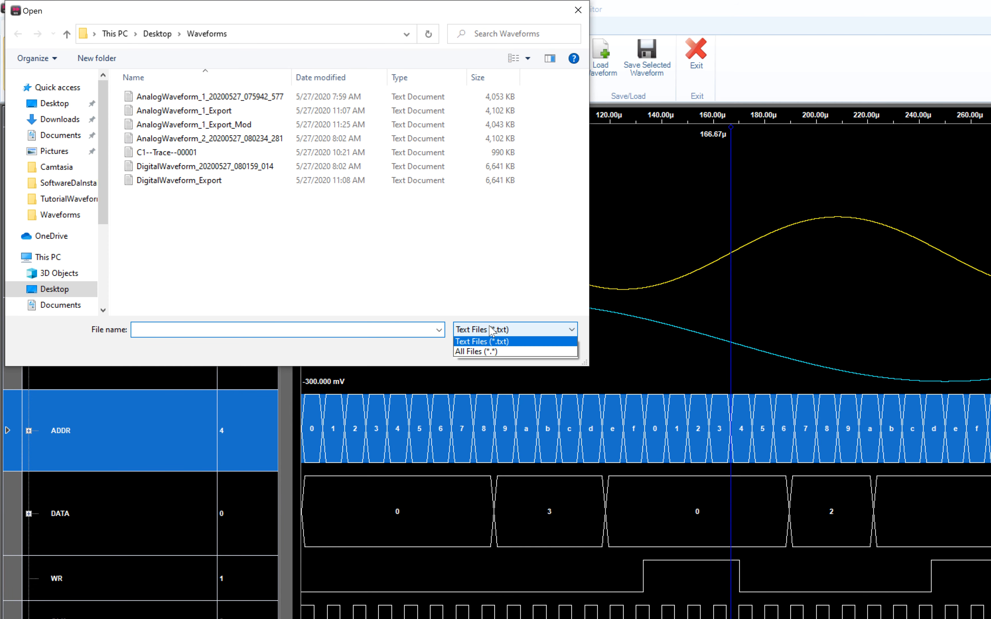
click(489, 351)
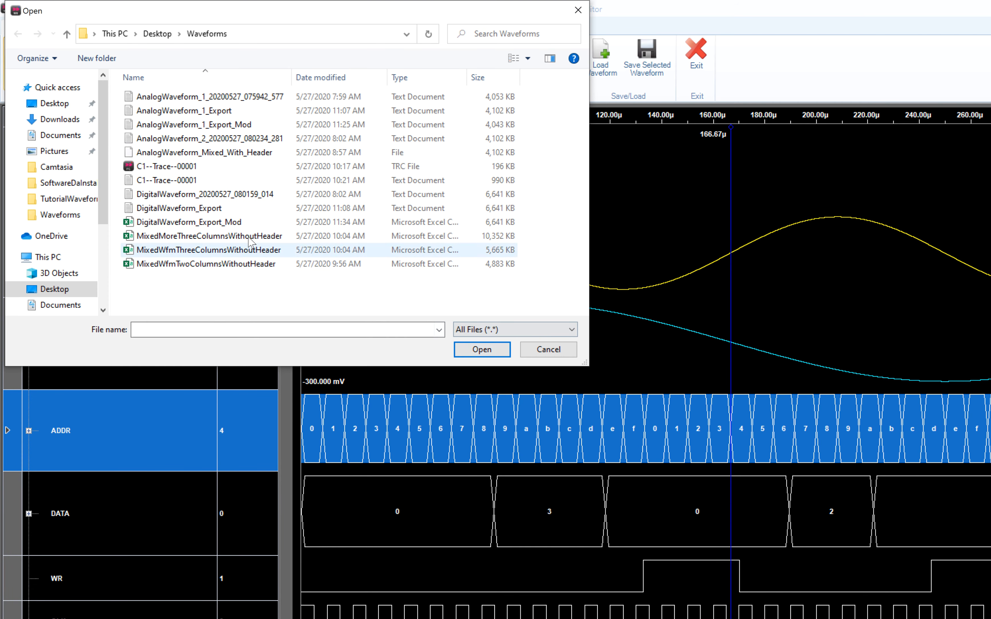
click(228, 223)
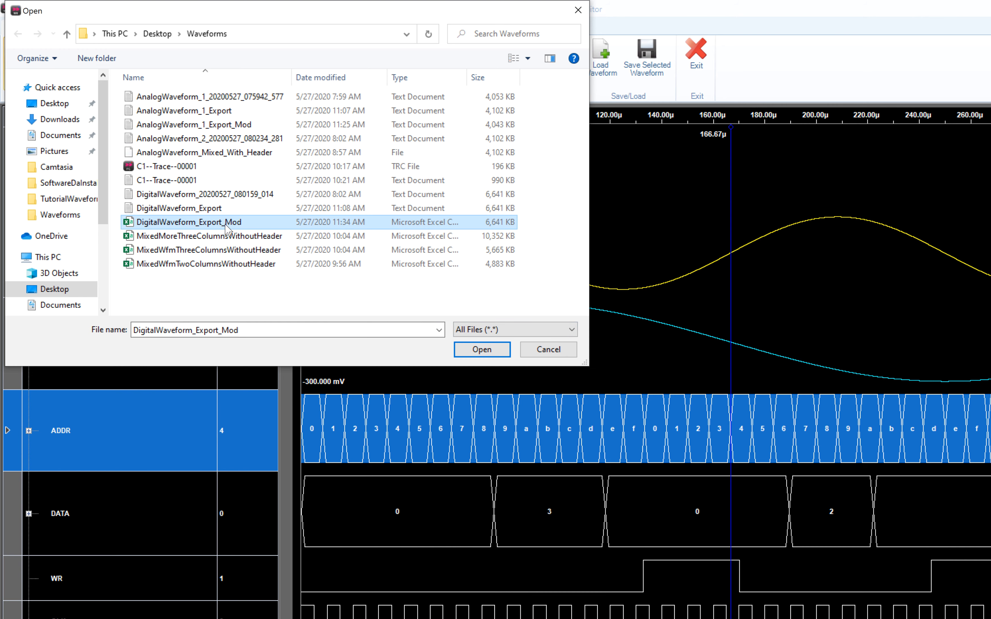
click(477, 351)
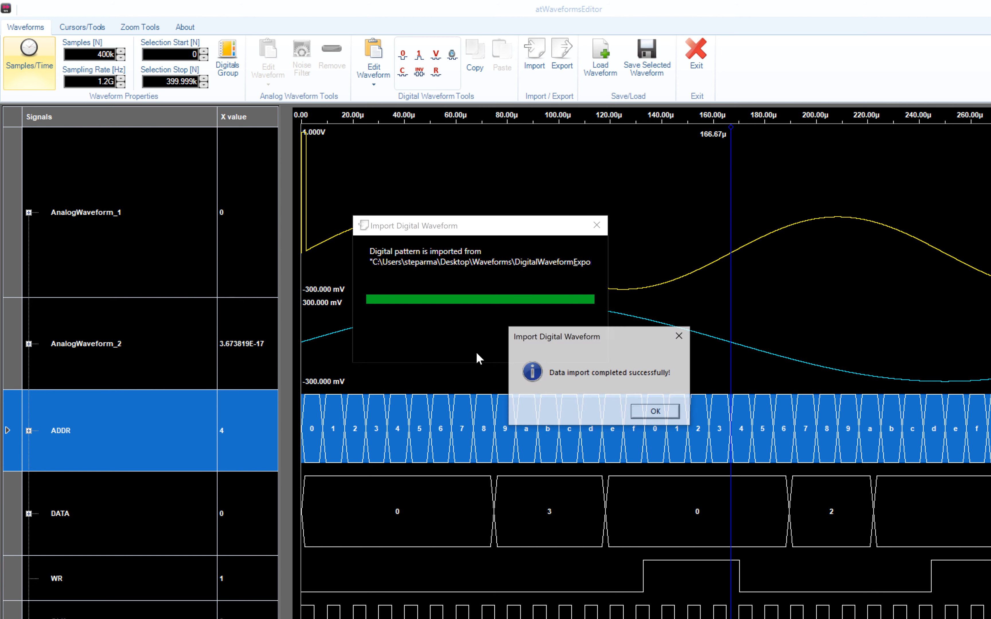
click(641, 411)
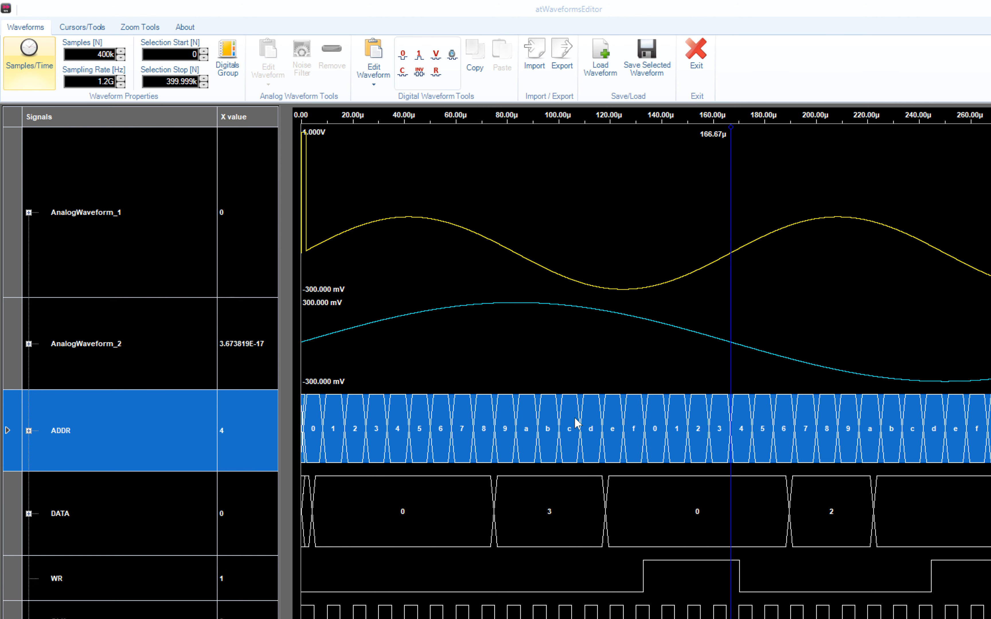
Step: Examine the very start of the imported digital signals with Zoom Manual, expanding the ADDR and DATA groups into their individual lines
click(138, 28)
click(51, 84)
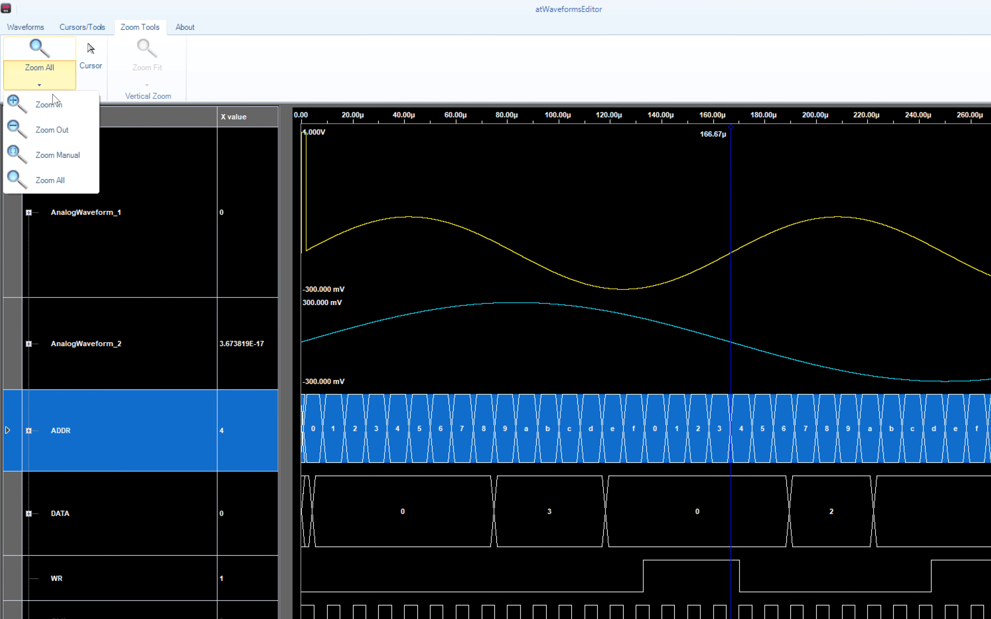
click(61, 155)
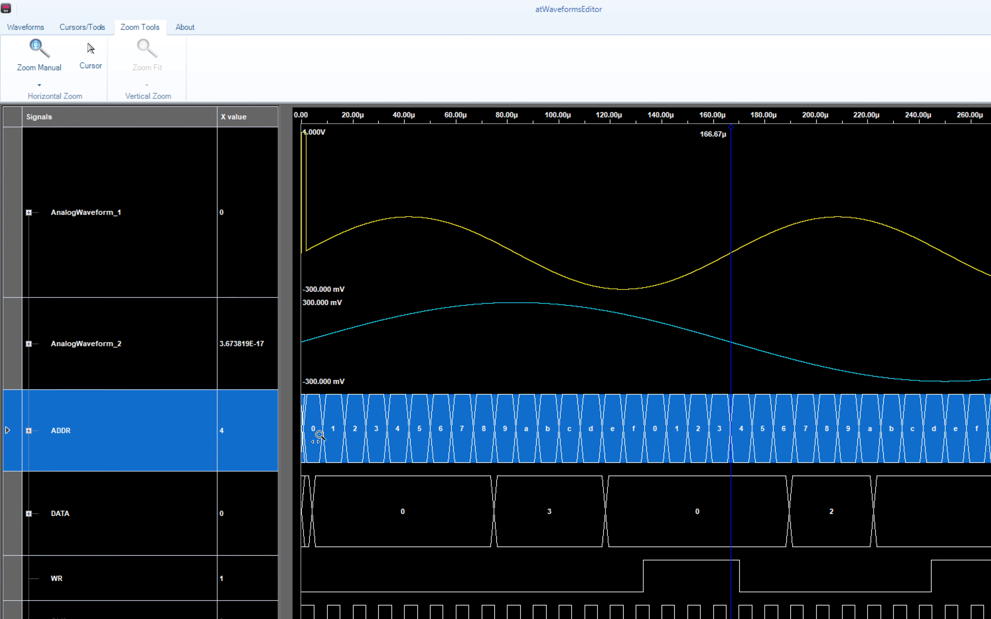
drag(322, 430, 298, 426)
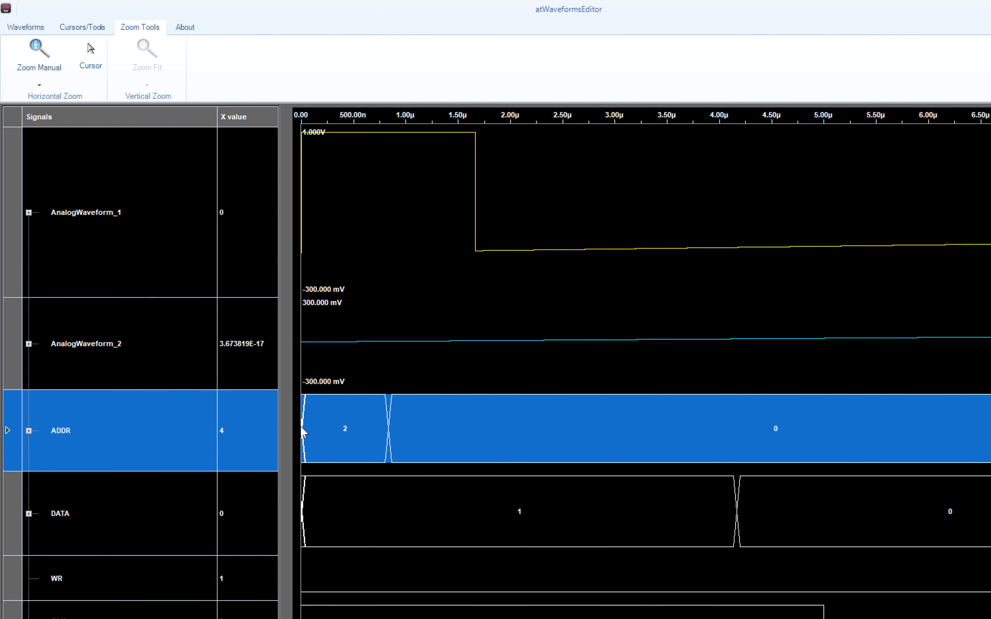
drag(336, 442, 274, 434)
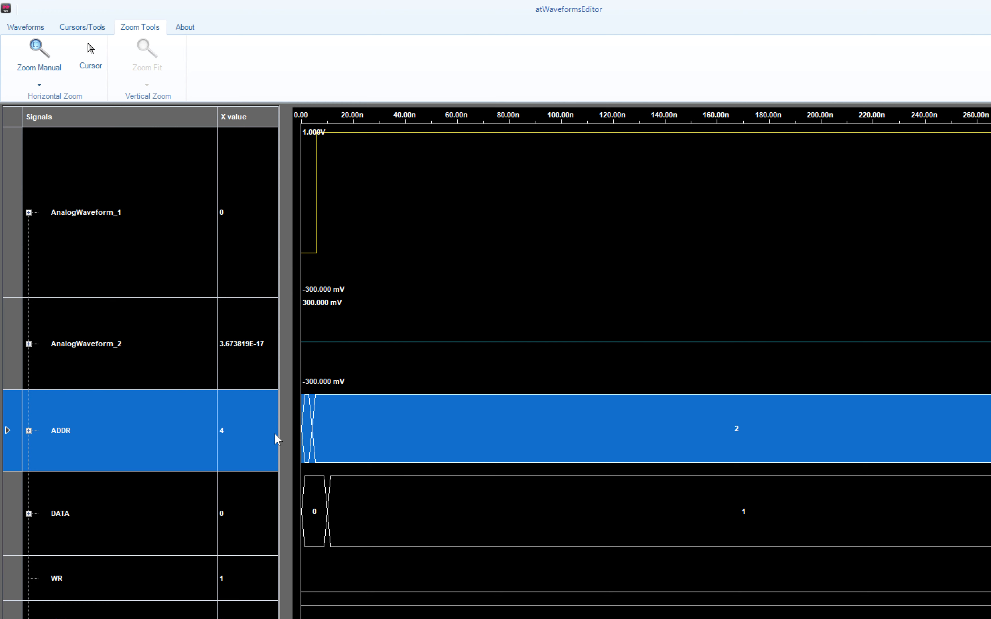
click(29, 430)
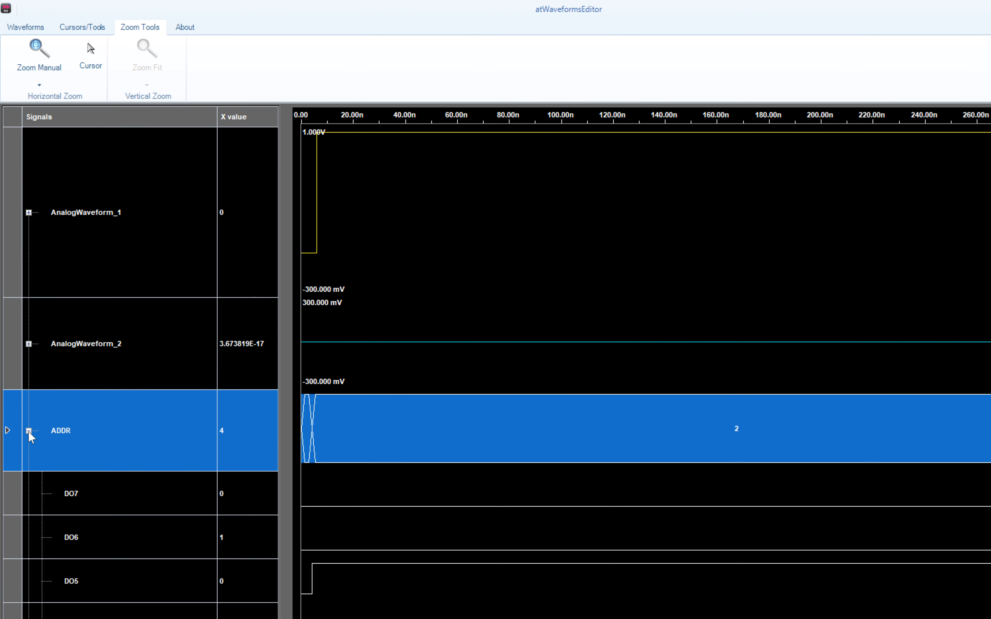
click(145, 581)
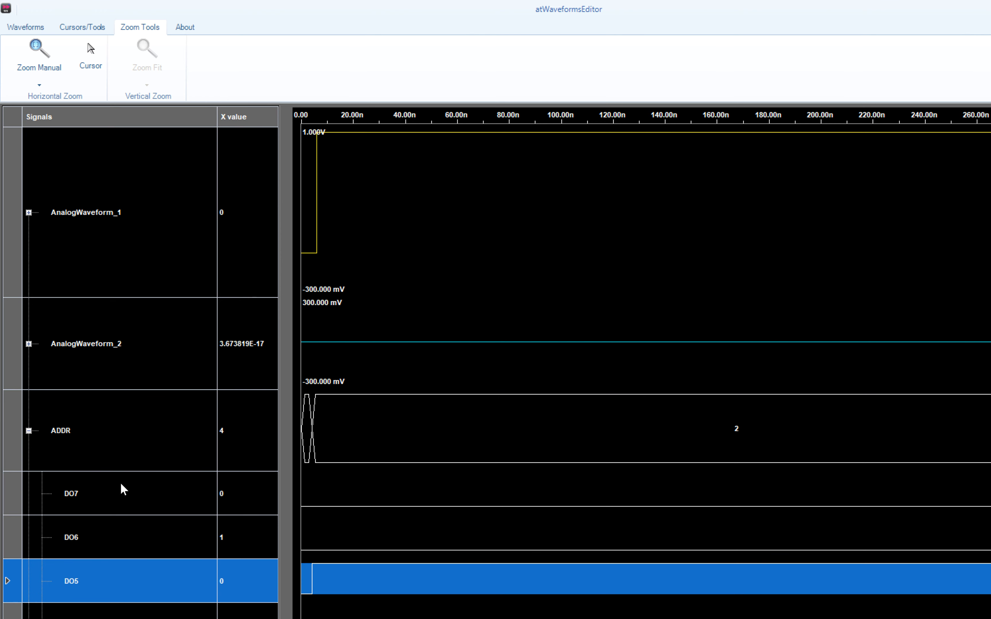
scroll(119, 477, down, 2)
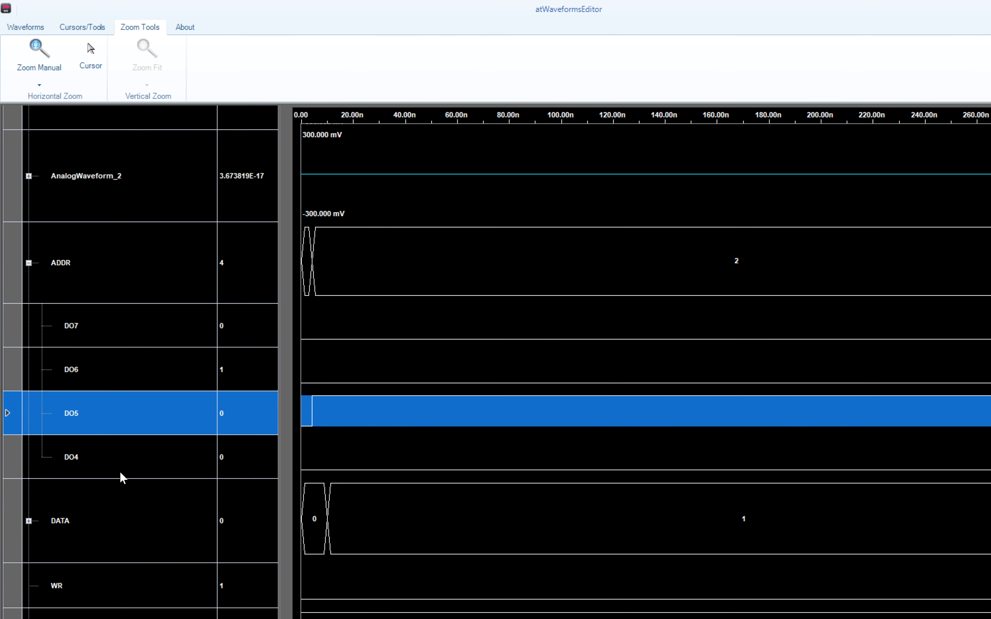
click(28, 520)
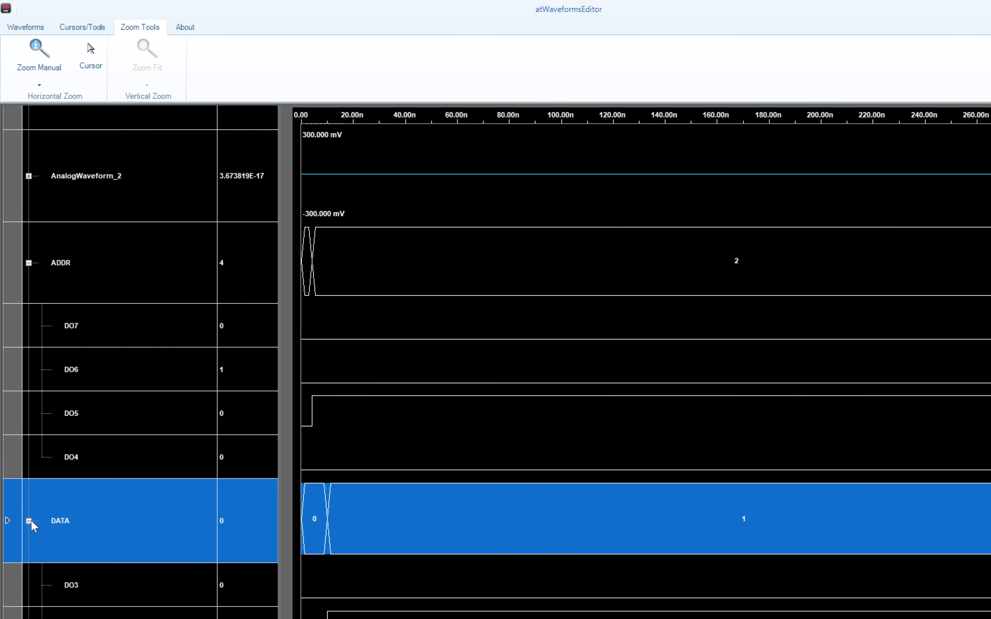
scroll(126, 513, down, 2)
click(122, 537)
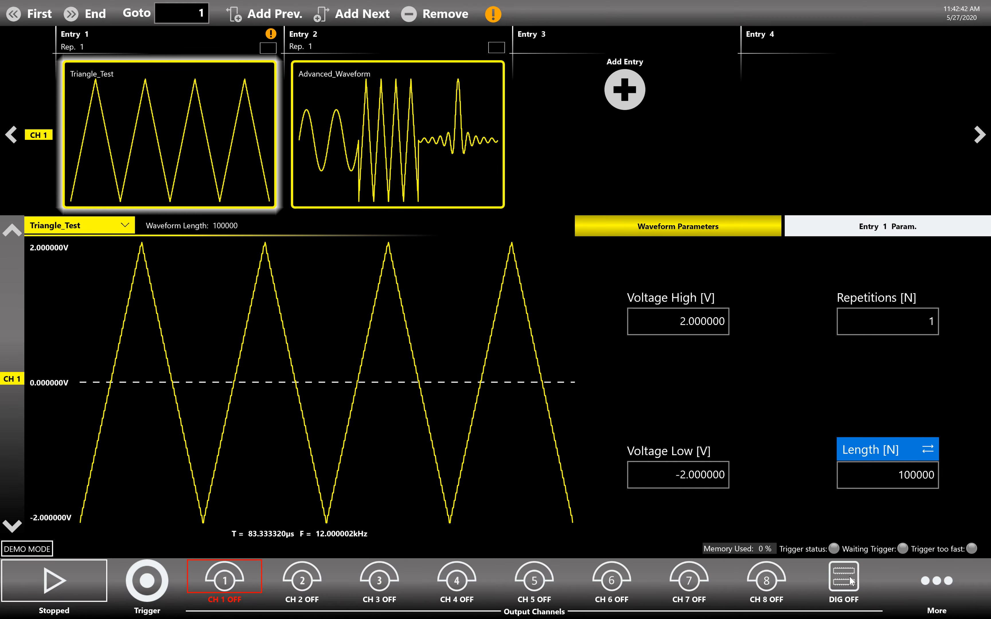
Step: Import AnalogWaveform_1_Export_Mod into the generator's waveform list as an Analog waveform, keeping the suggested name and description
click(950, 581)
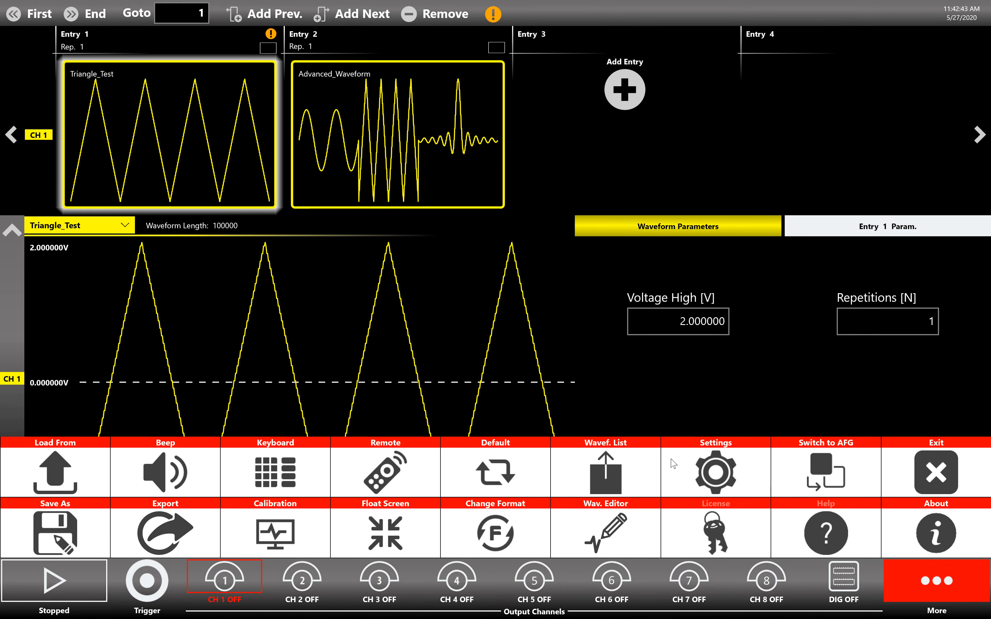
click(582, 471)
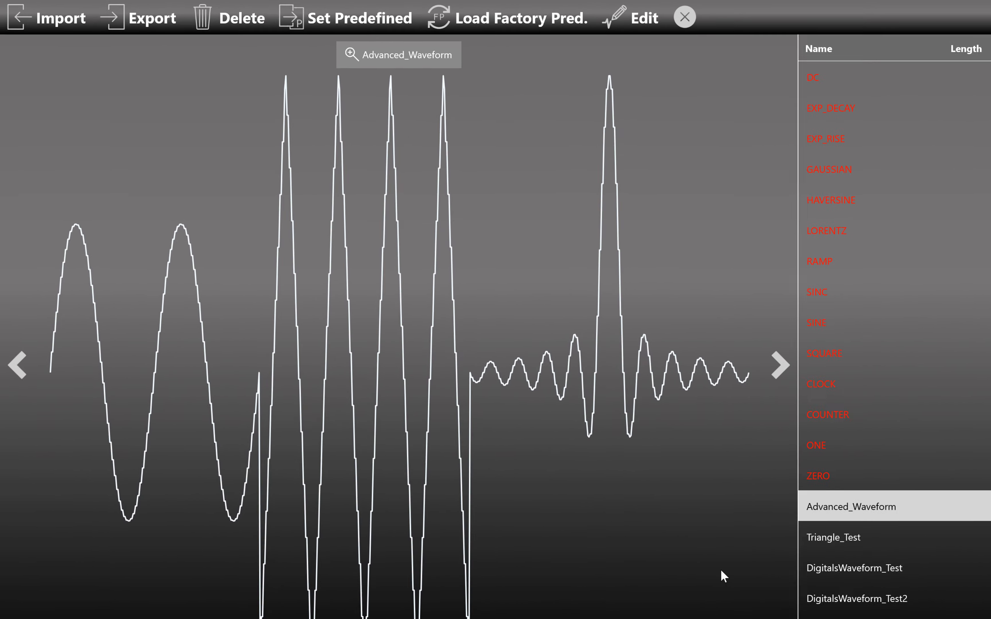
click(82, 19)
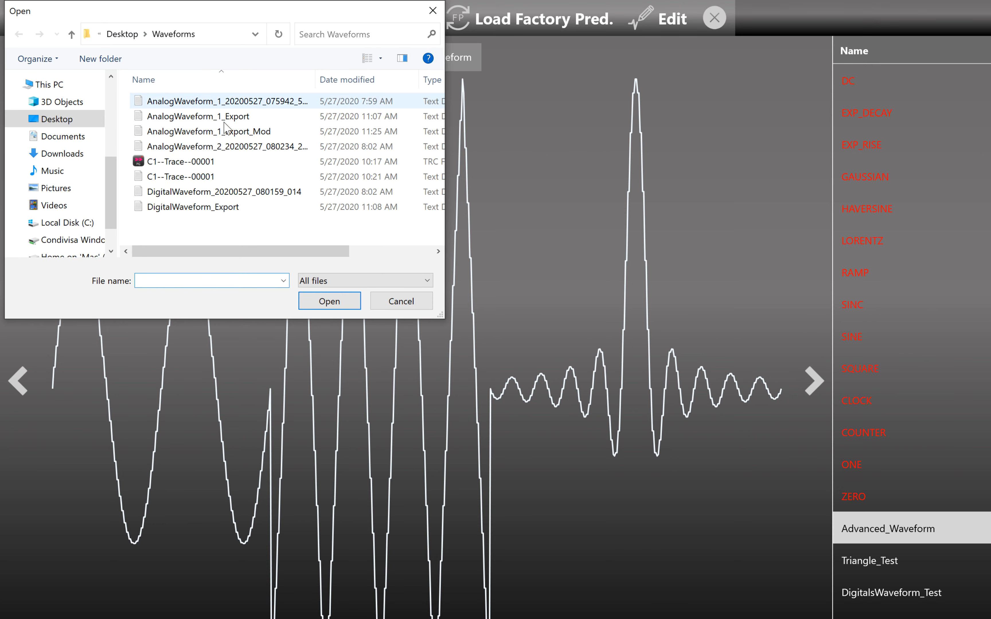
click(226, 132)
click(324, 302)
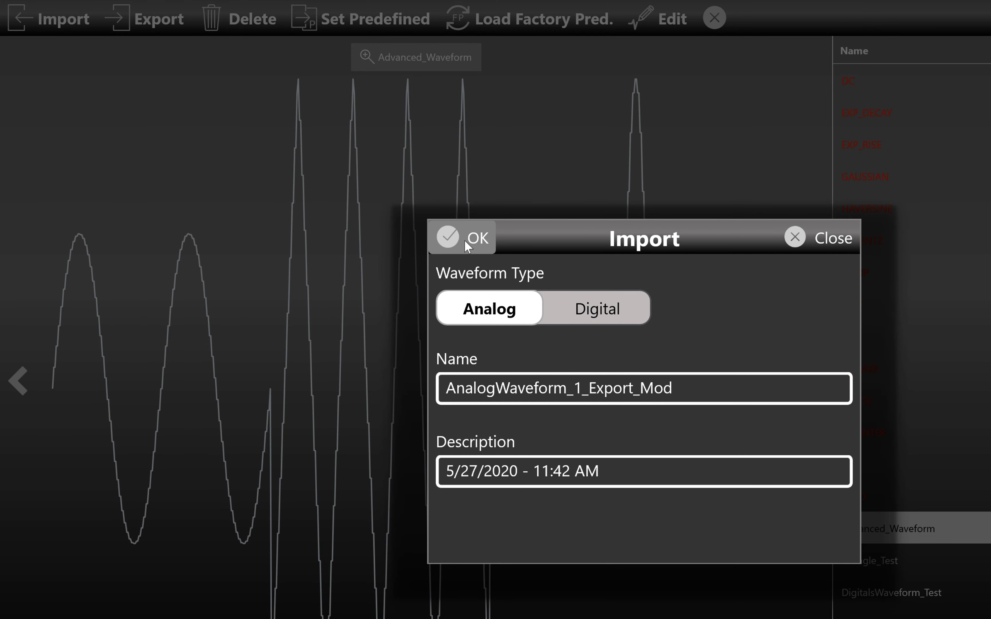
click(467, 244)
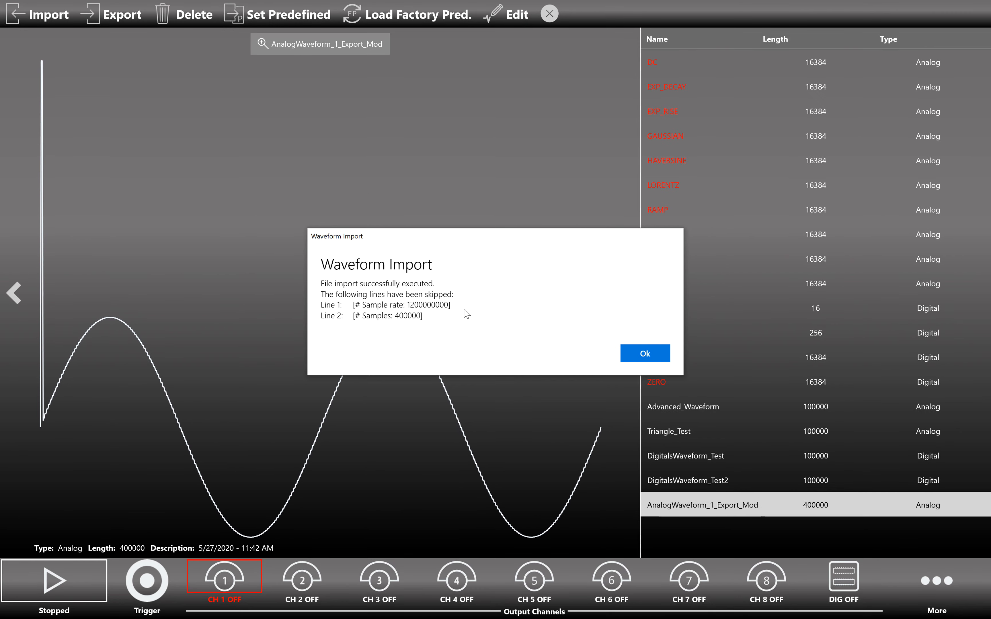
click(633, 353)
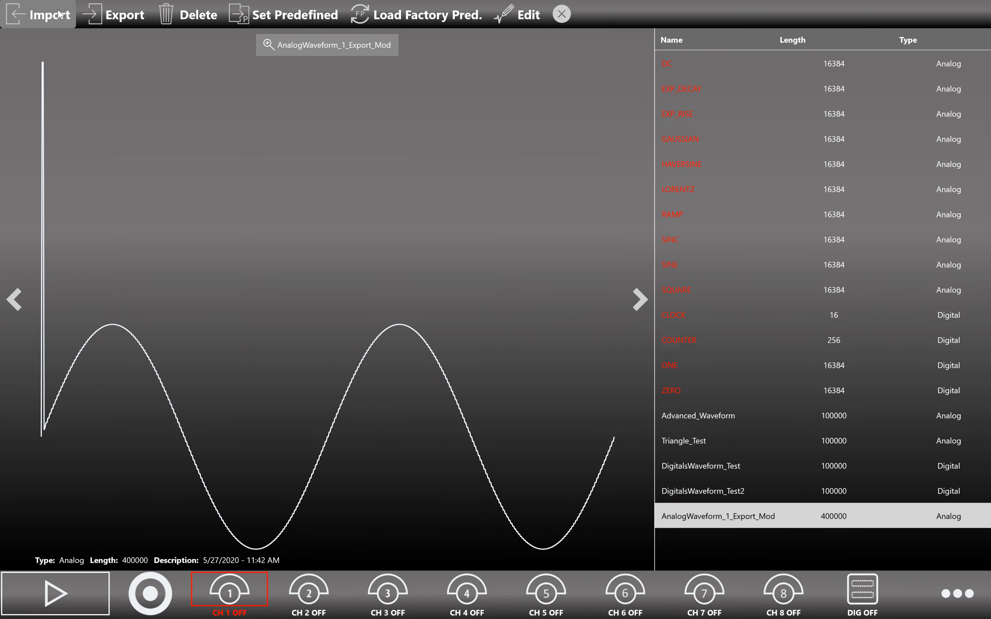
Step: Start a waveform import in the generator, list all files with *.*, and rename DigitalWaveform_Export_Mod.csv to DigitalWaveform_Export_Mod.txt, accepting the extension change
click(58, 14)
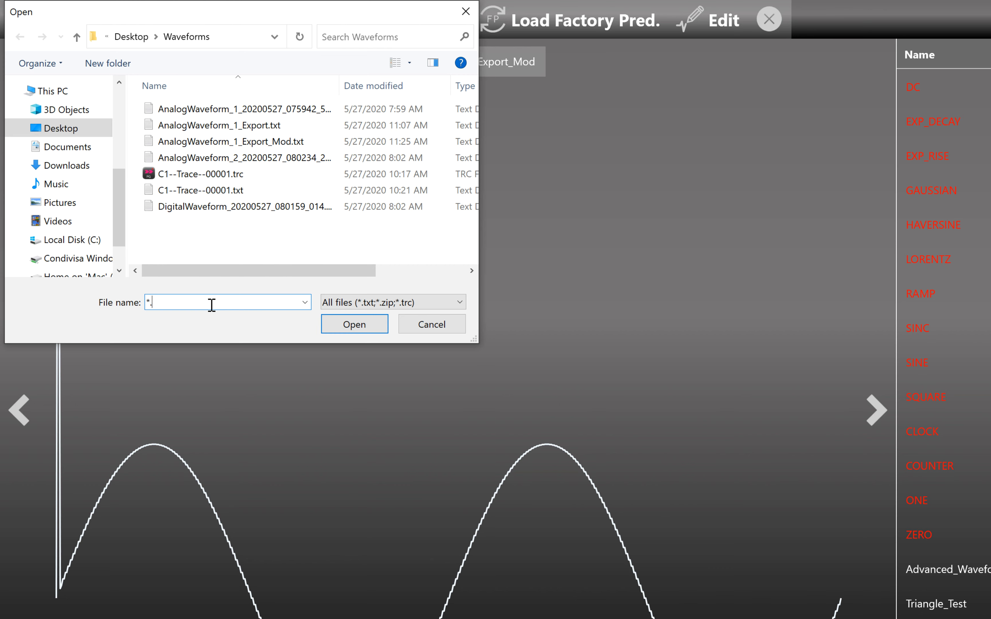
key(Return)
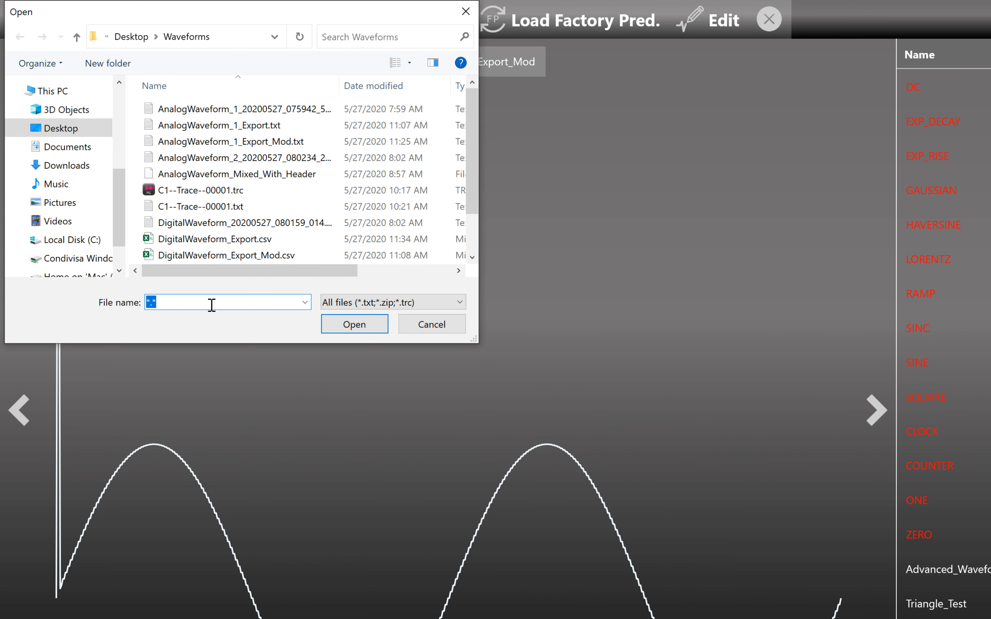
drag(472, 202, 472, 216)
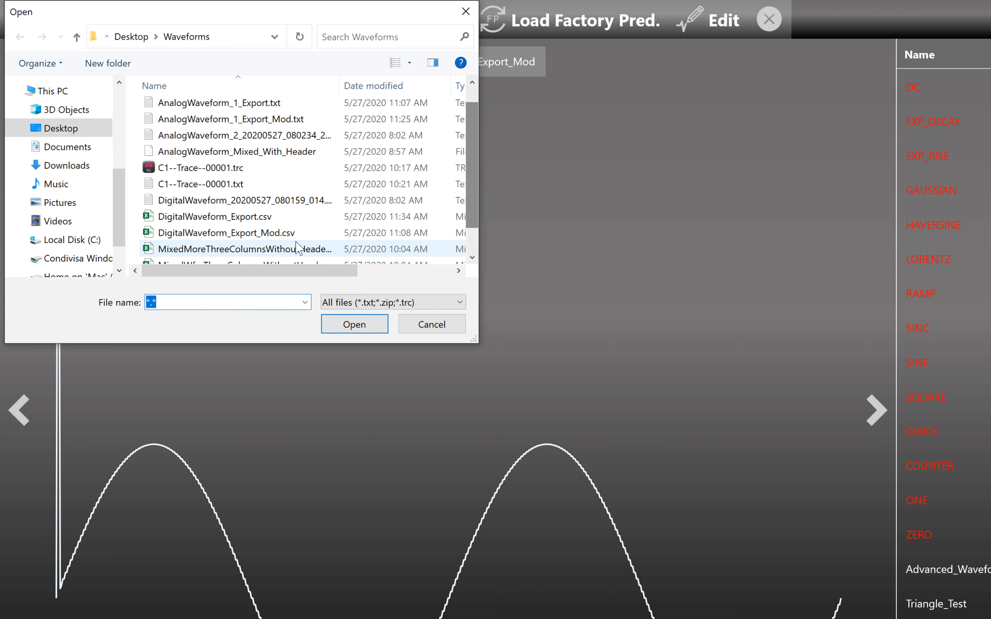
click(292, 233)
click(292, 237)
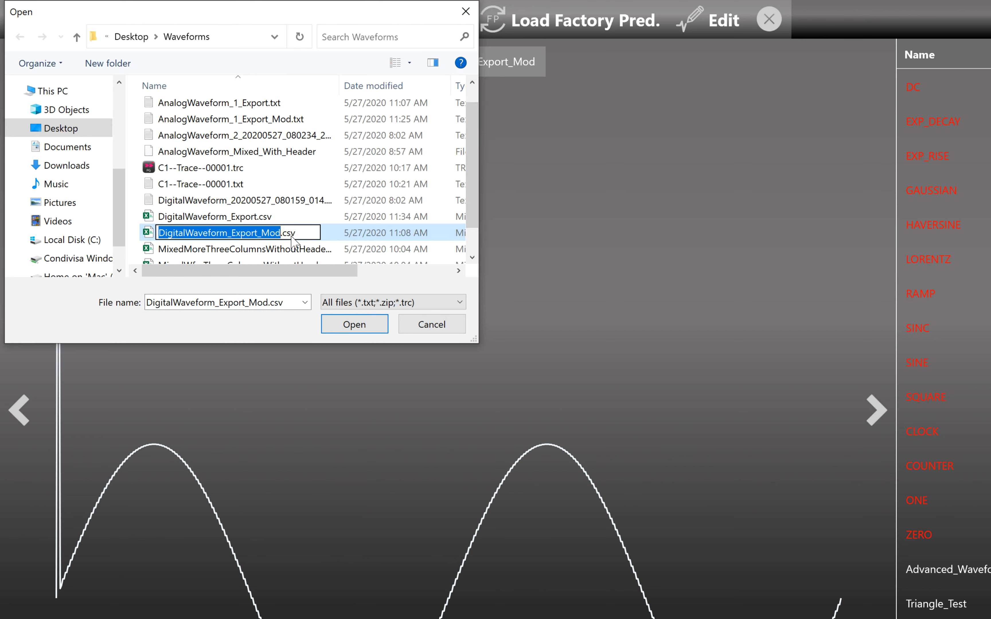
drag(296, 232, 282, 232)
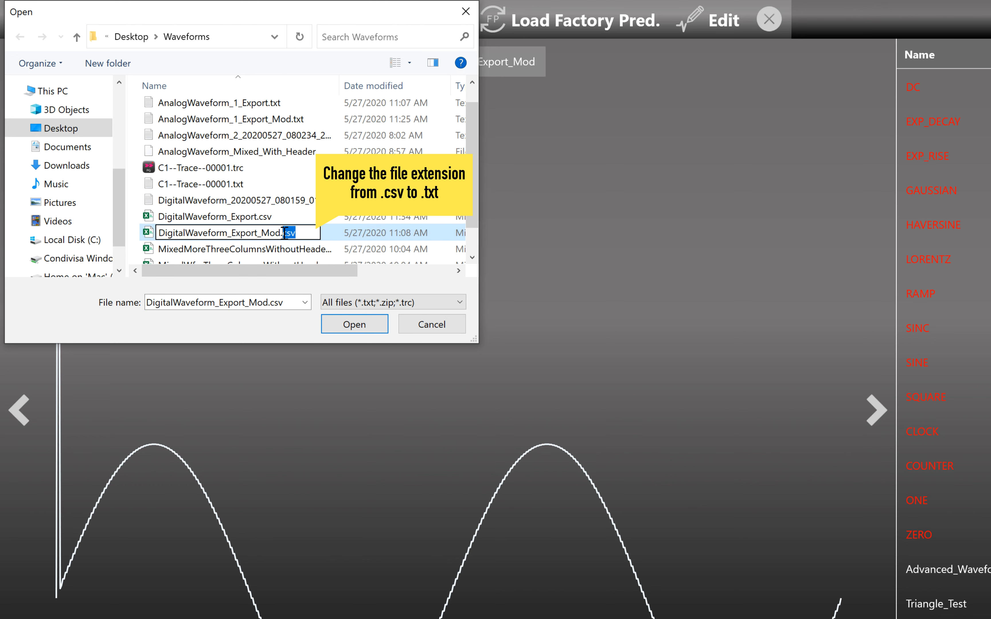
text(txt)
key(Return)
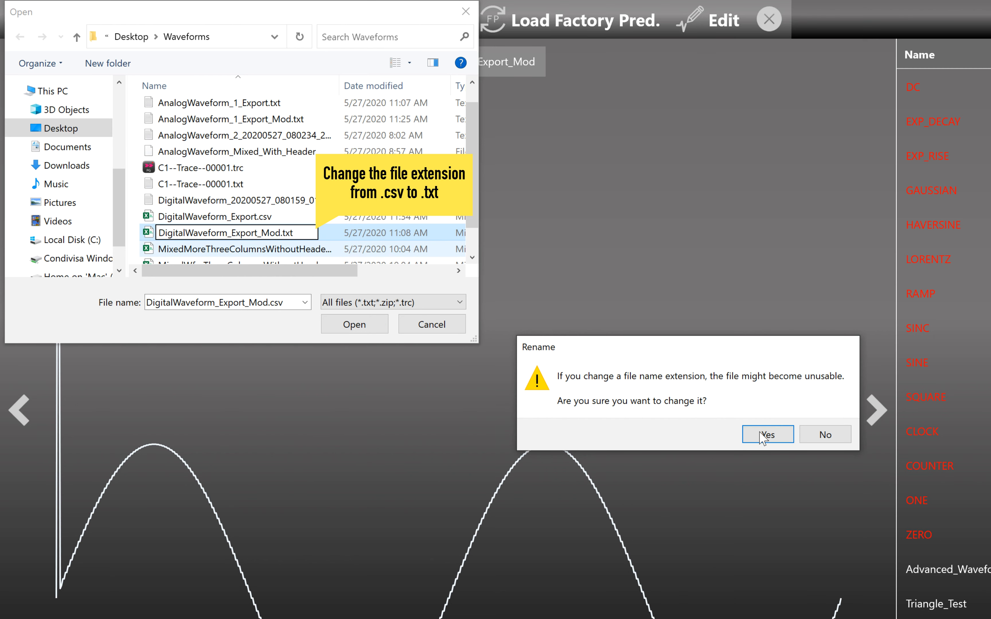
click(761, 437)
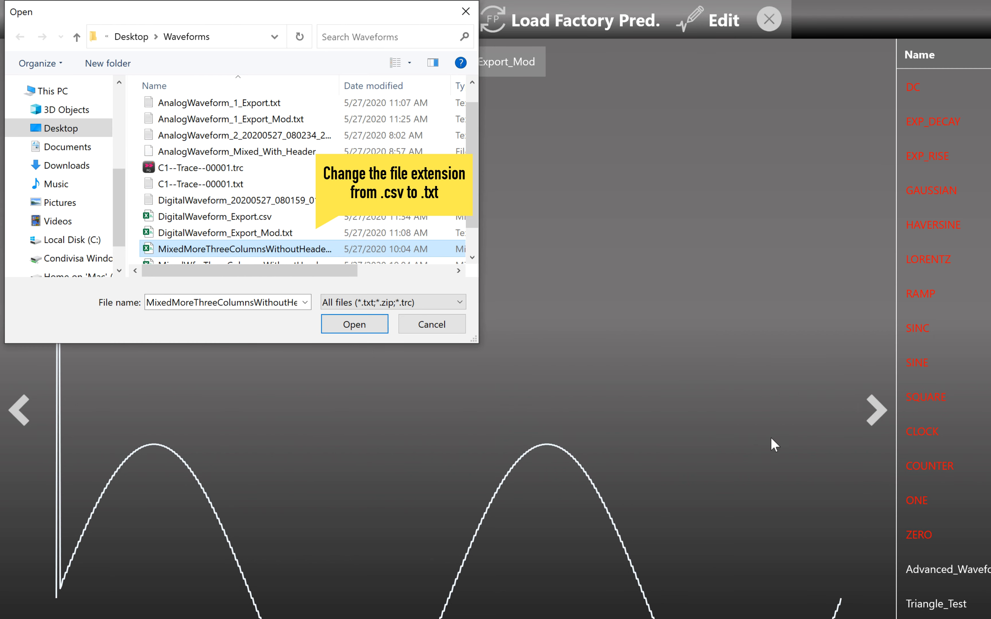
Step: Import DigitalWaveform_Export_Mod.txt into the generator's waveform list as a Digital waveform, keeping the suggested name and description
click(248, 232)
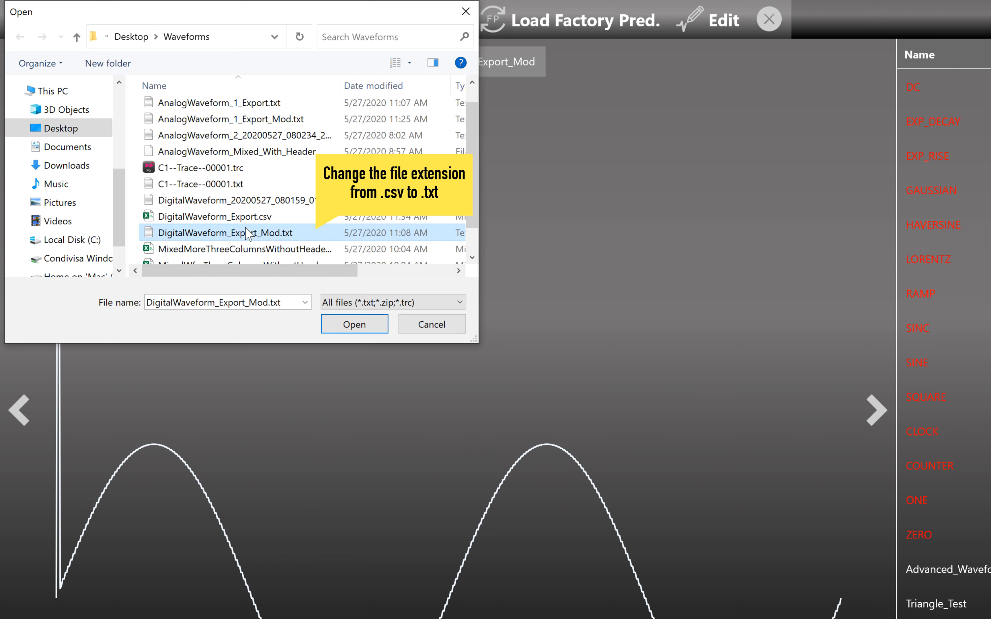
click(355, 325)
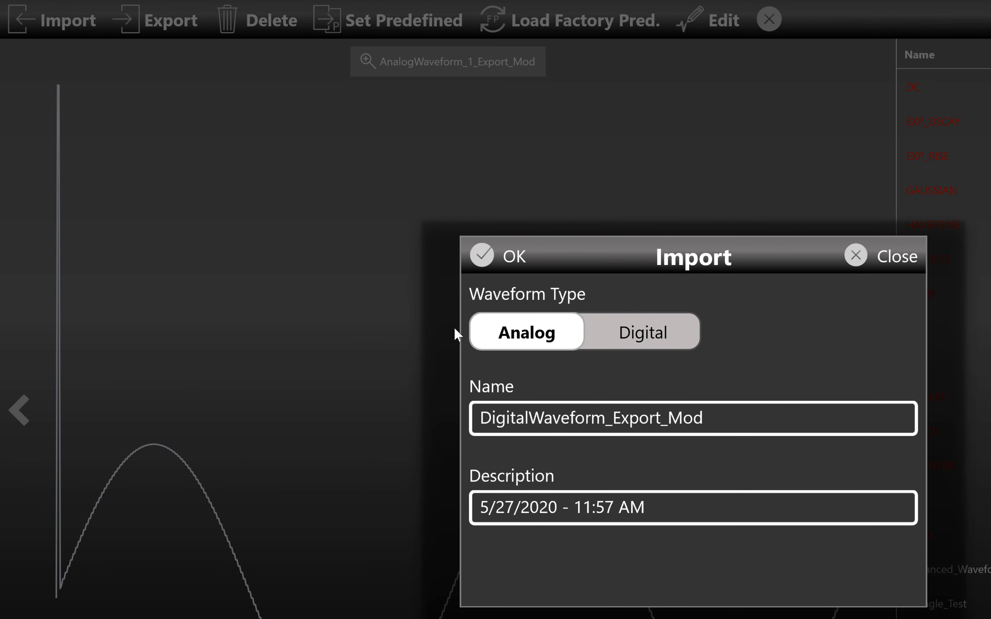
click(619, 344)
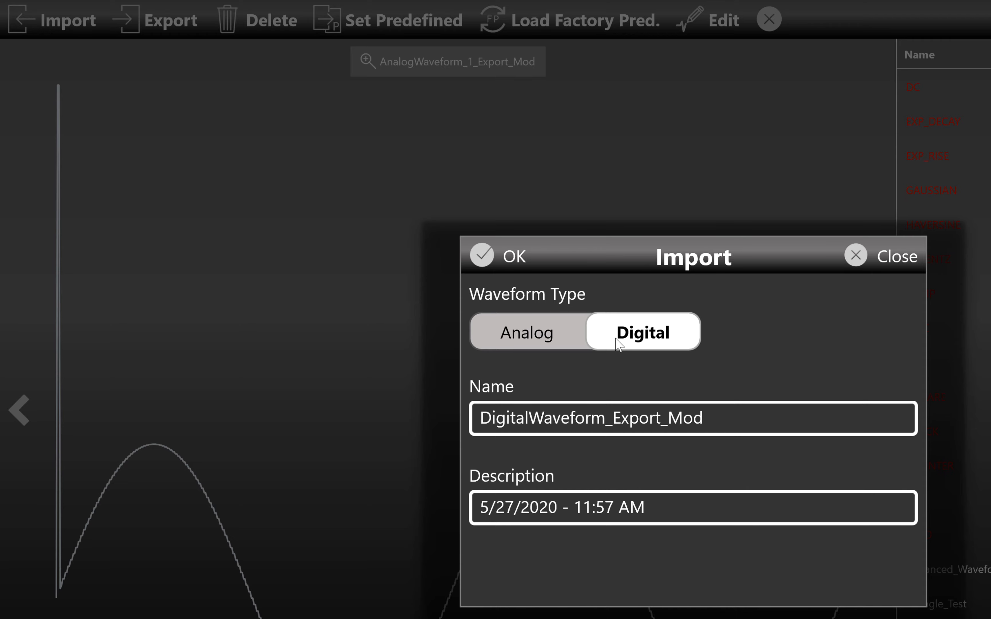
click(485, 257)
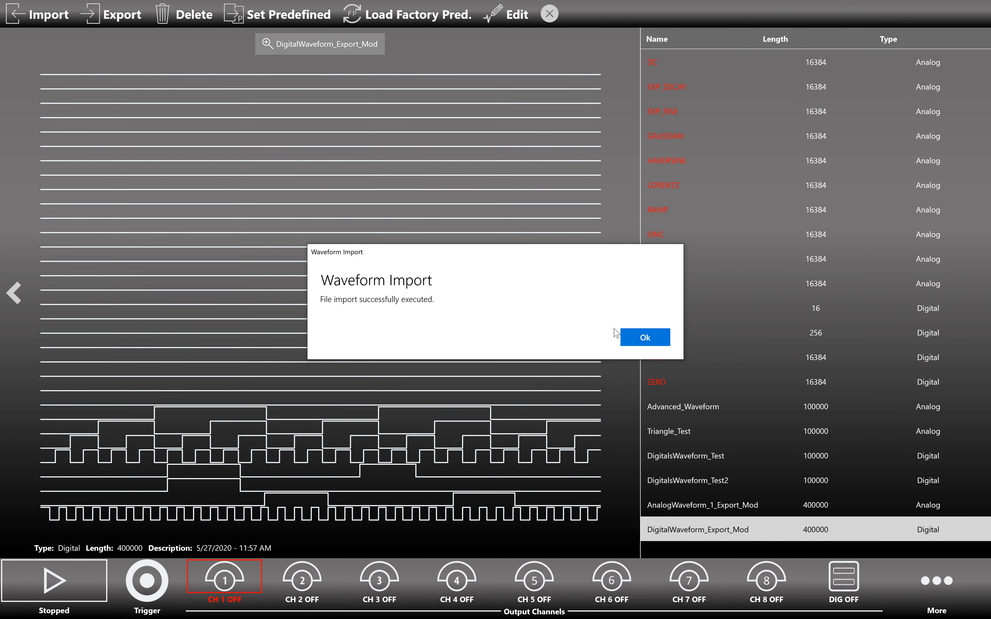
click(626, 336)
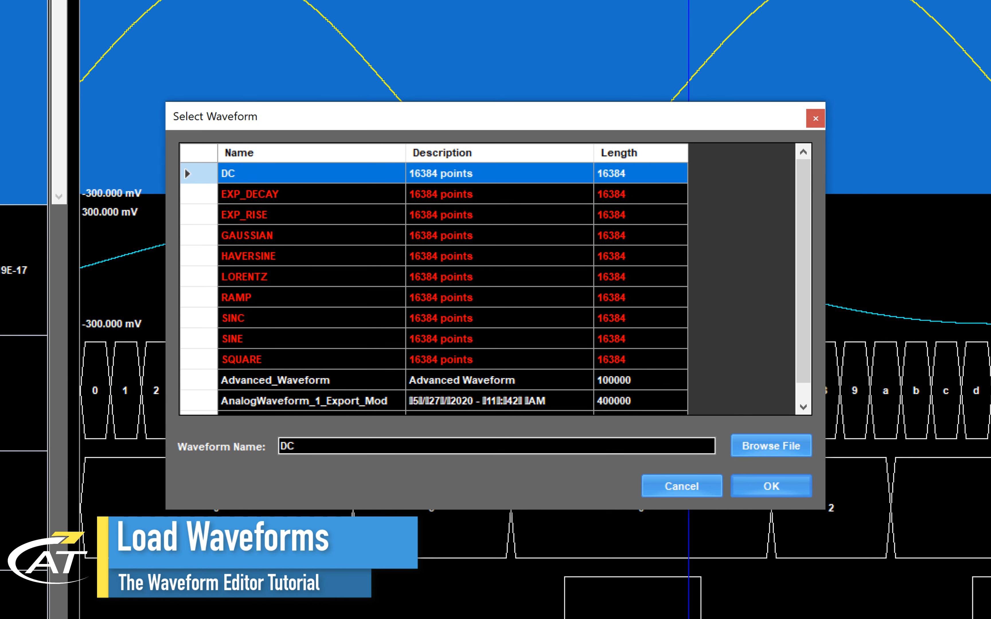
Step: Load Advanced_Waveform into the first analog signal in atWaveformsEditor, adapting the current length to the loaded waveform length
click(336, 380)
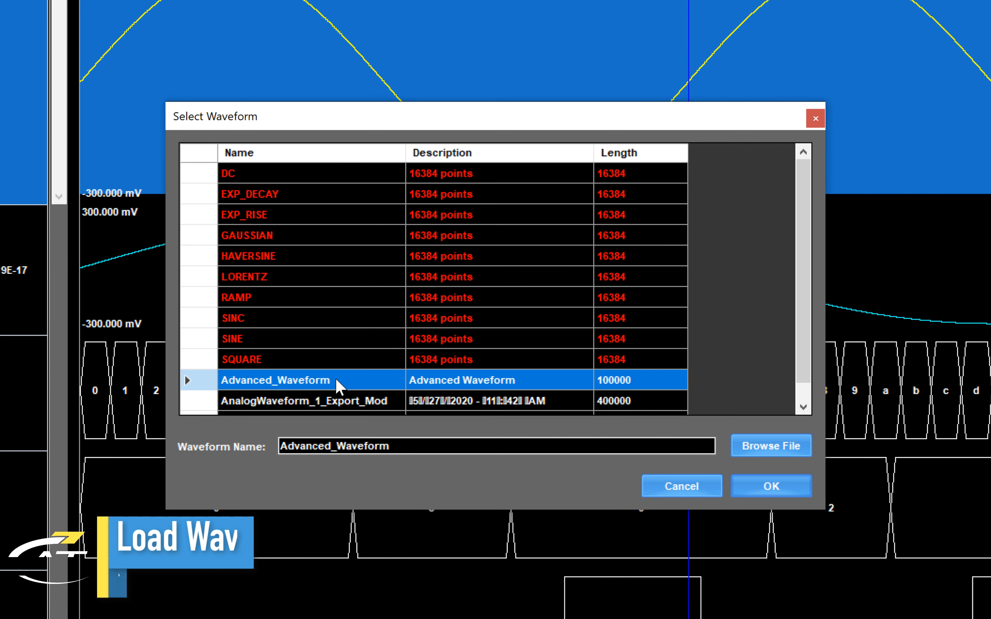
click(753, 492)
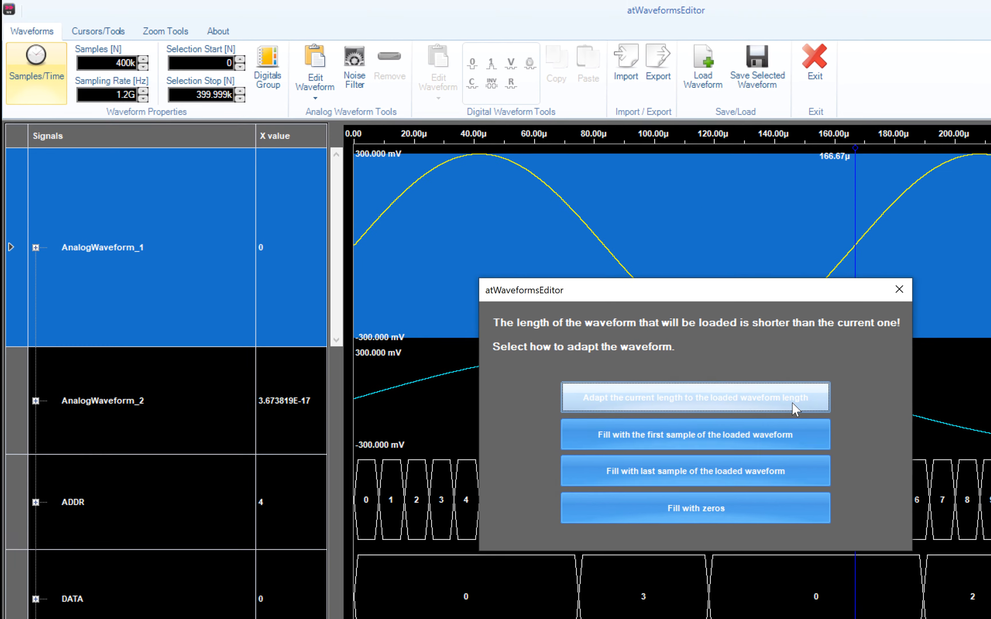
click(614, 274)
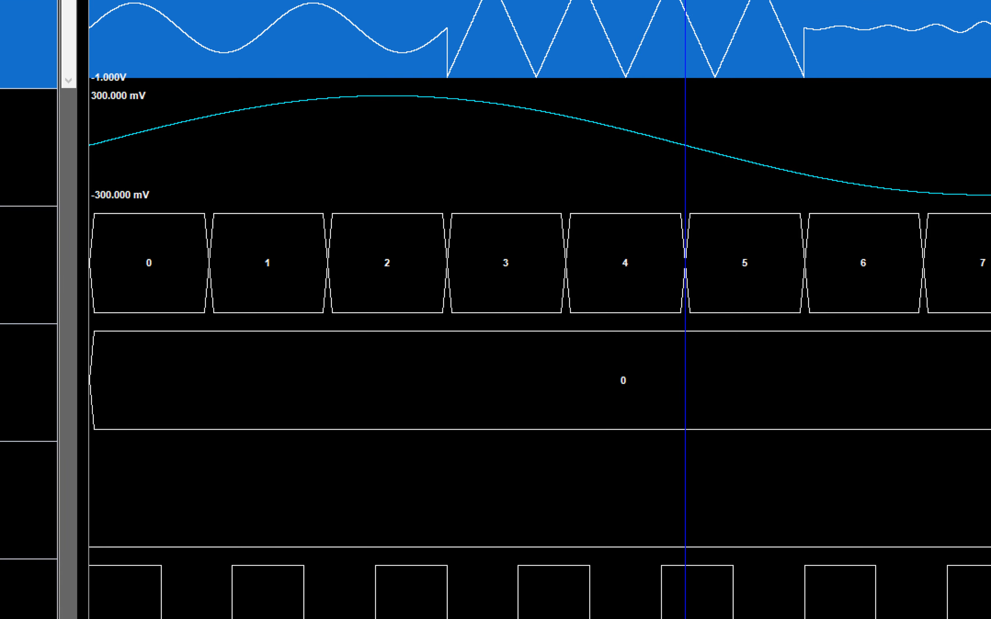
Step: Load AnalogWaveform_1_Export_Mod from the waveform list into the first analog signal, cutting the tail of the loaded waveform, after checking the zip file browser
click(500, 48)
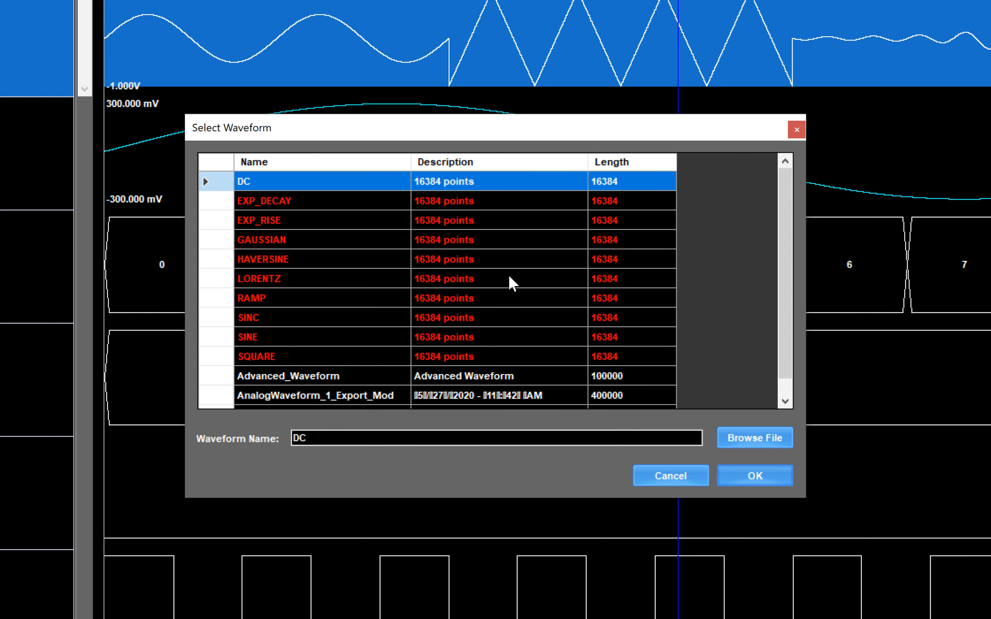
click(297, 396)
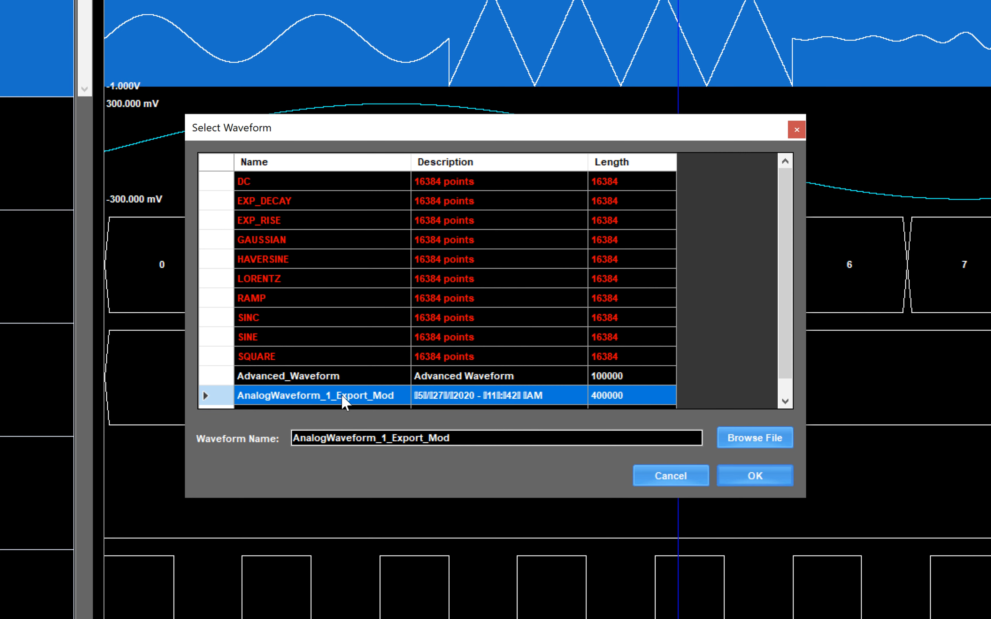
click(752, 443)
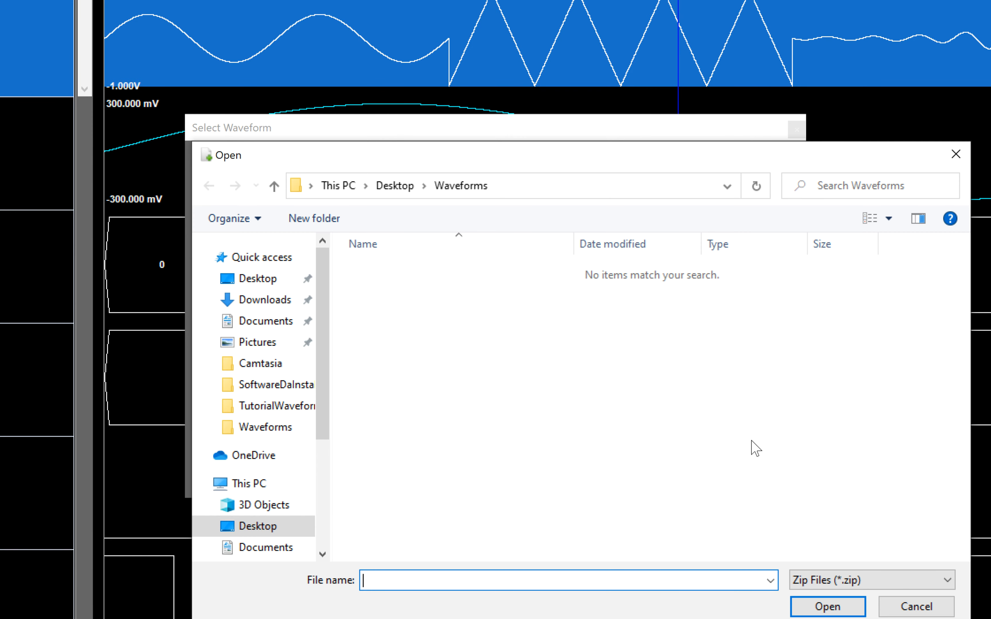
click(926, 605)
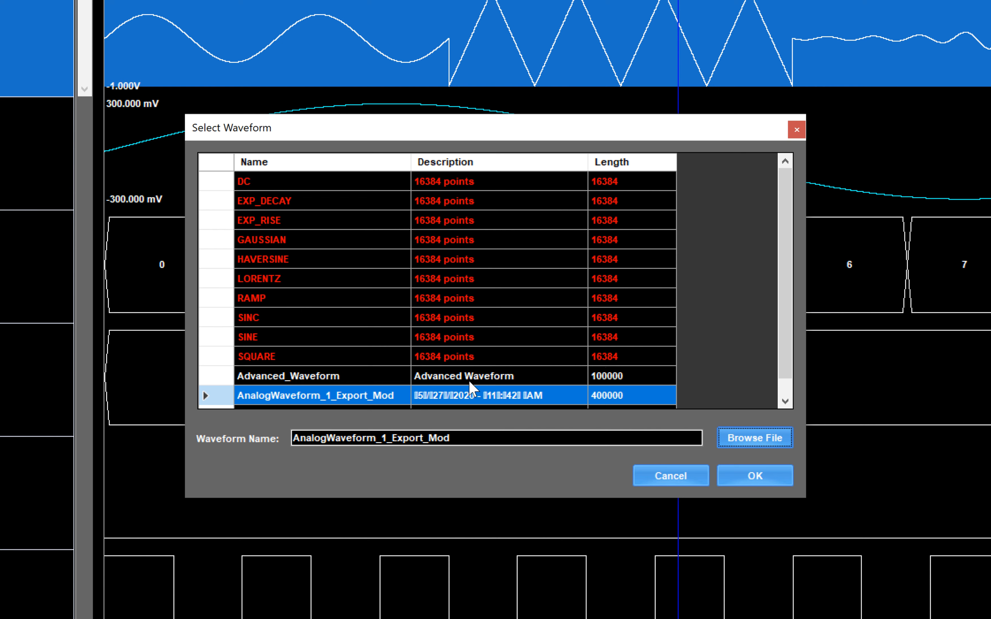
click(751, 480)
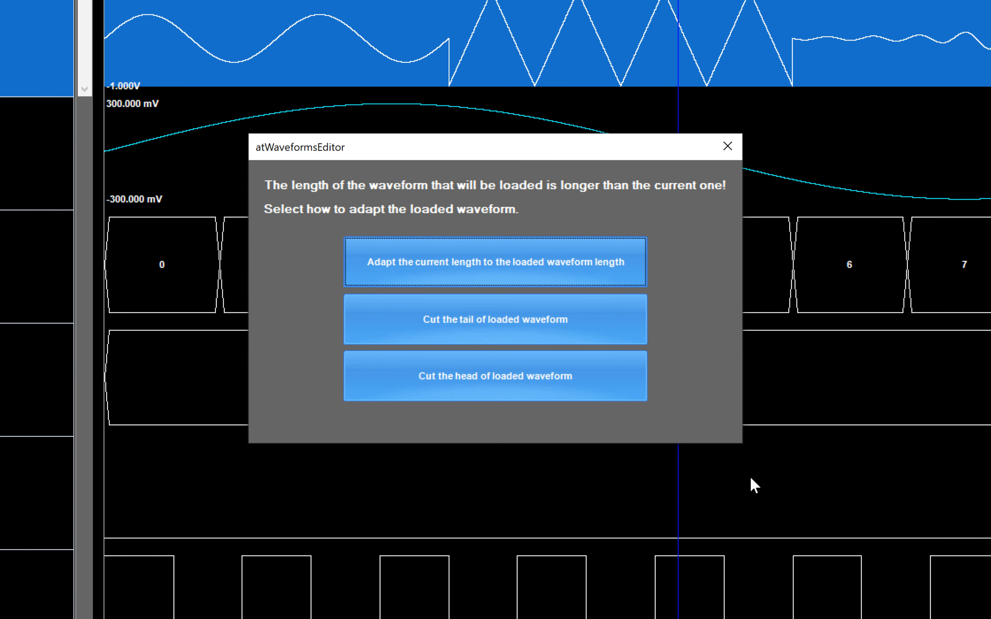
click(538, 333)
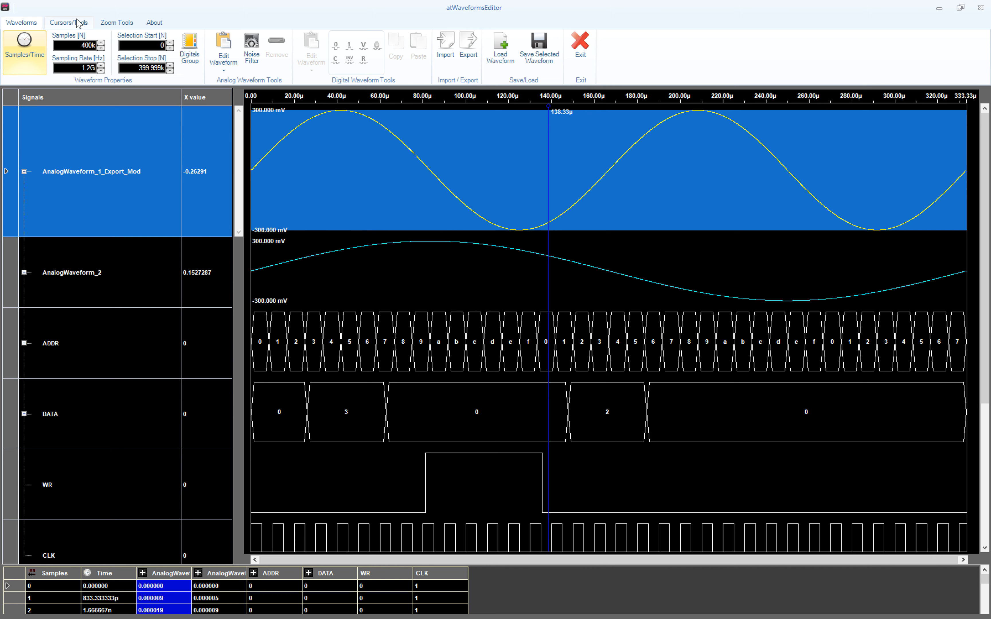
Step: Display the cursor table and add two cursors to the waveform graph
click(79, 23)
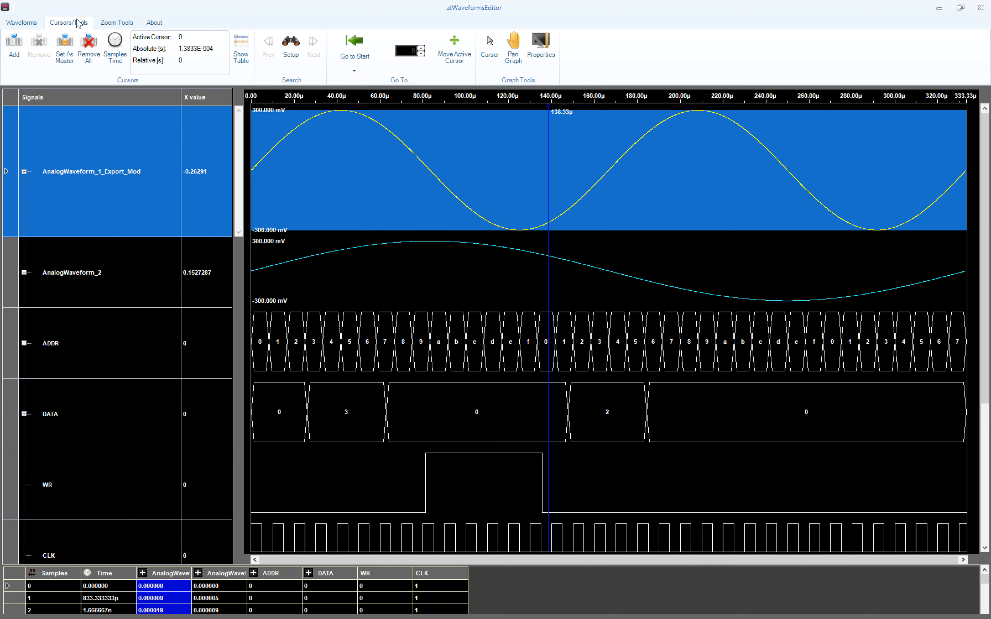
click(240, 51)
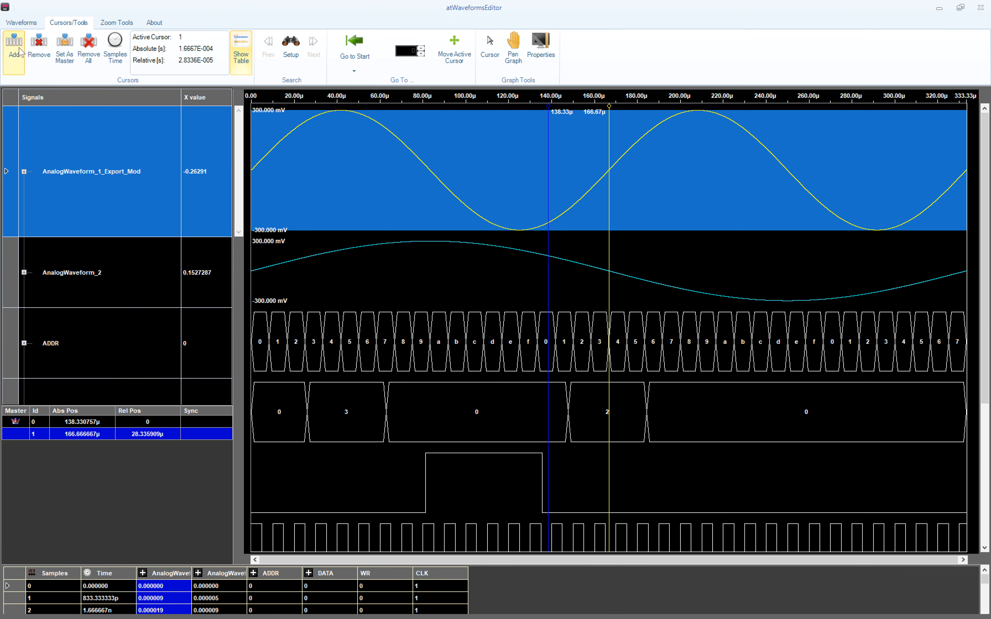
click(17, 49)
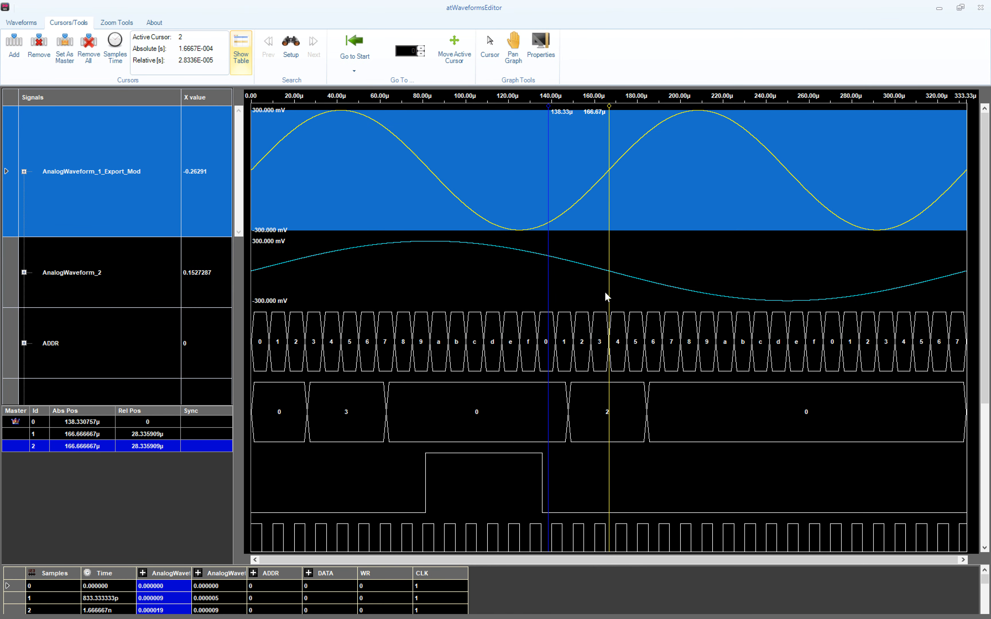
Step: Move cursor 2 to about 60.79 µs, cursor 1 to about 239.57 µs and master cursor 0 to about 155.33 µs
drag(608, 295, 381, 299)
drag(609, 259, 763, 264)
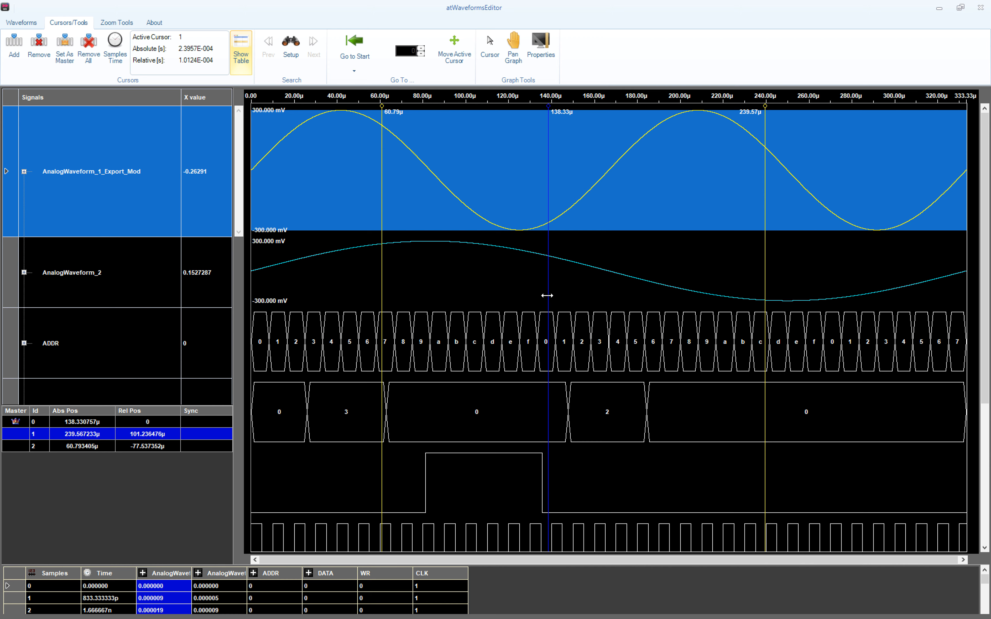
drag(547, 295, 584, 302)
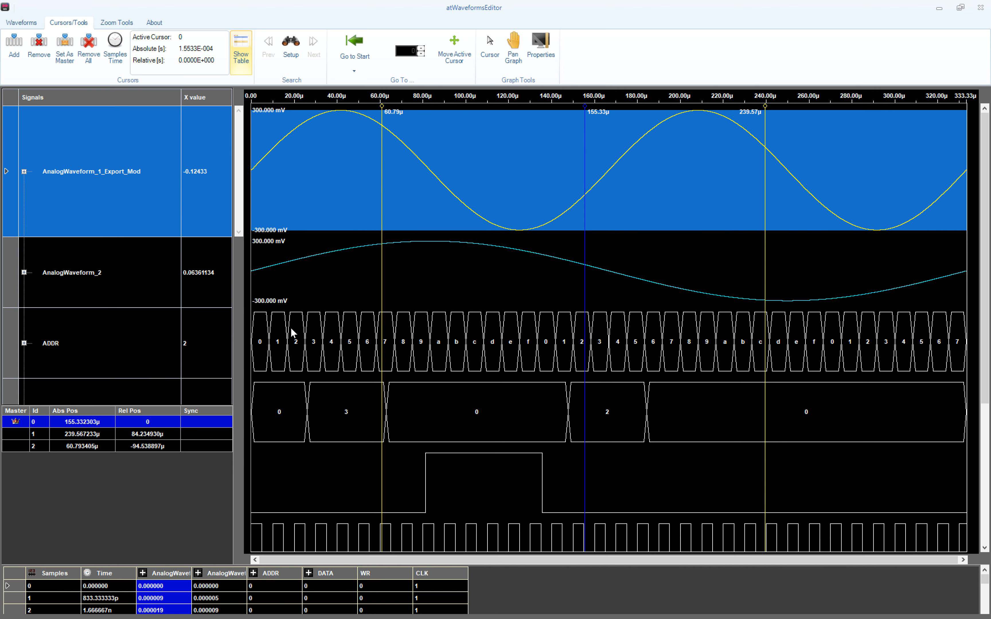
Step: Make cursor 1 the master cursor
click(21, 434)
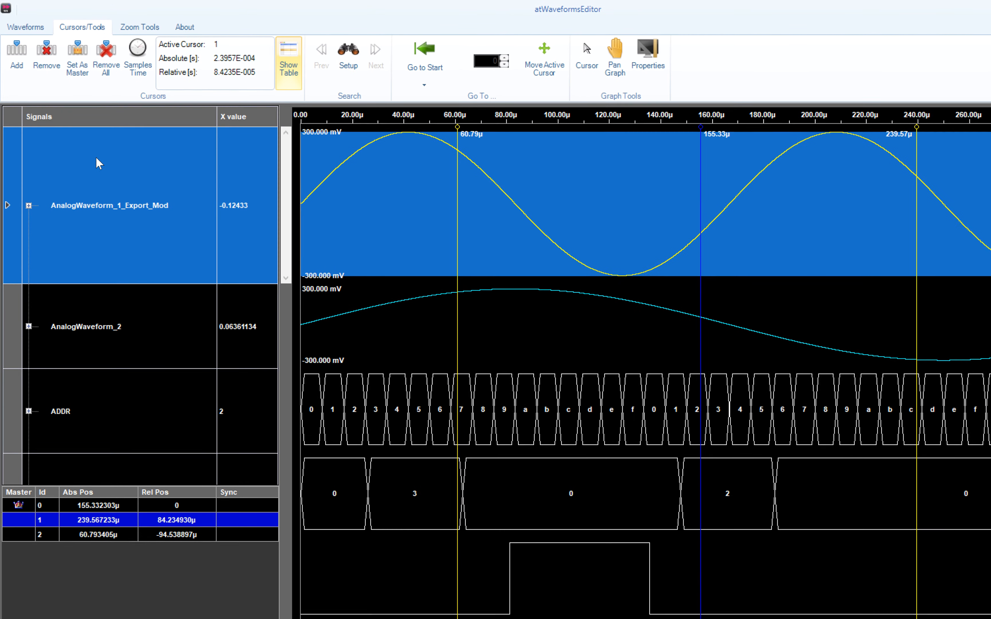
click(84, 63)
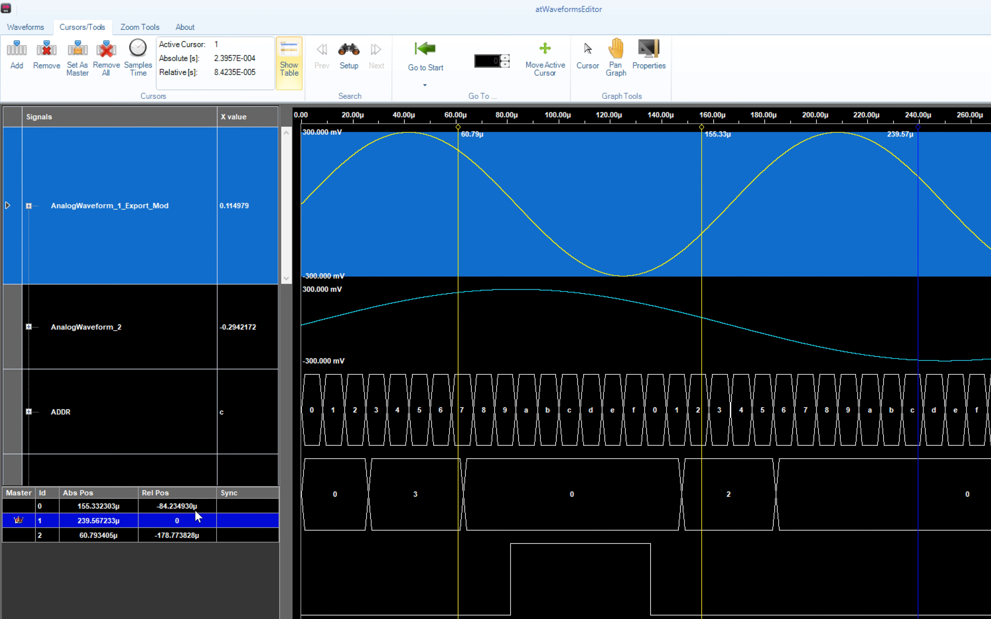
Step: Add a fourth cursor at about 194.49 µs and remove it again
click(17, 55)
drag(729, 291, 801, 298)
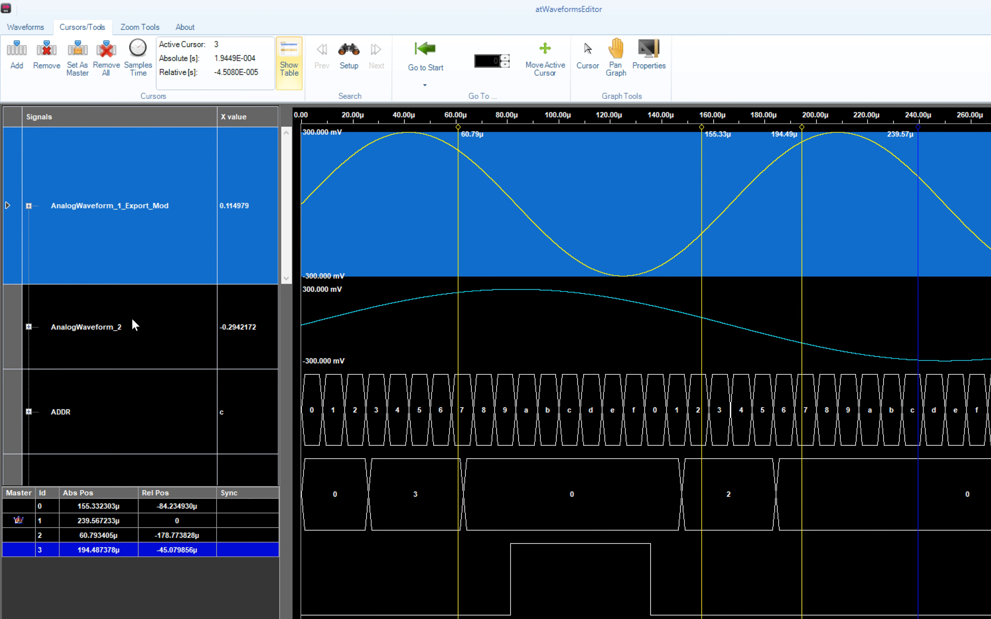
click(55, 57)
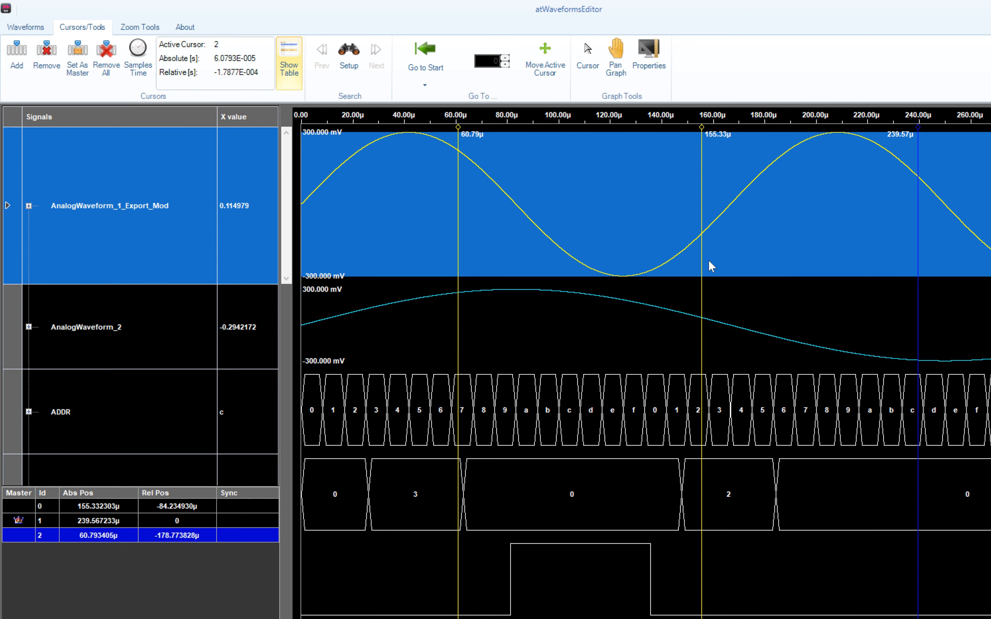
Step: Move cursor 0 past the master cursor to about 256.57 µs
drag(699, 265, 961, 282)
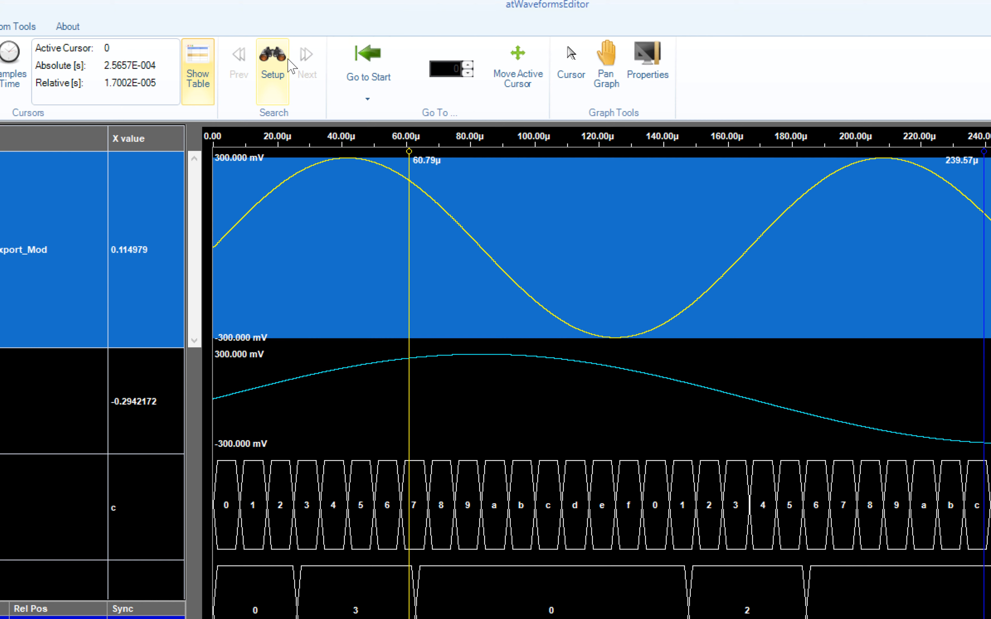
Step: Open the search settings and examine the signal groups, comparison operators and starting-point options available
click(288, 63)
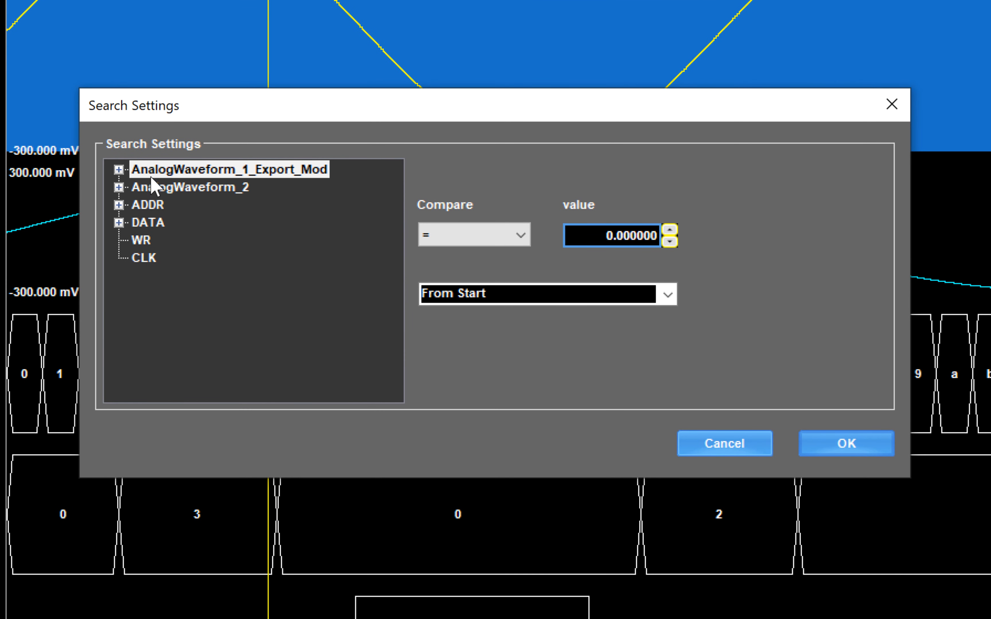
click(118, 169)
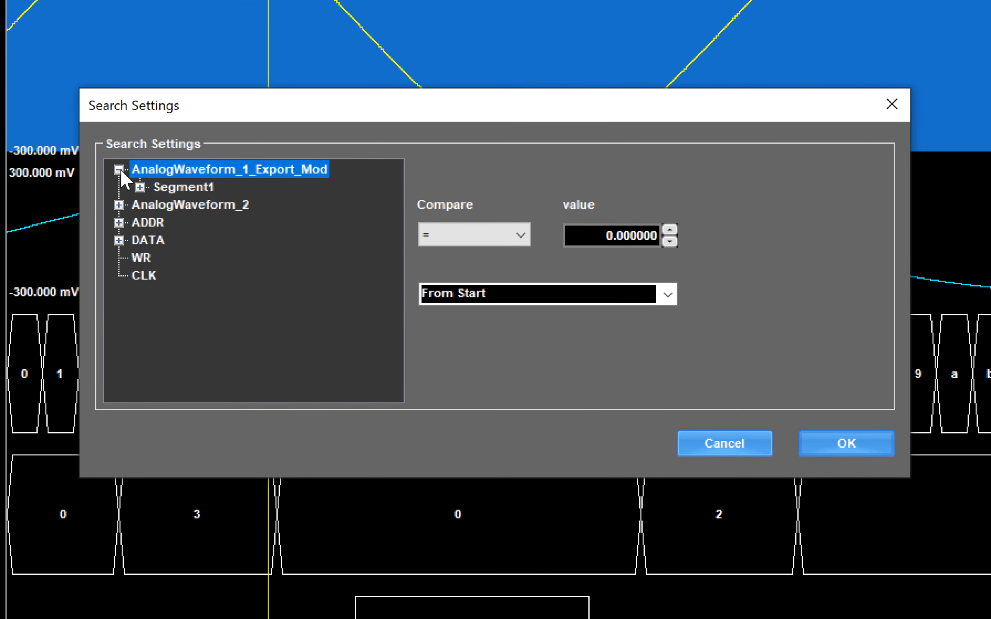
click(119, 222)
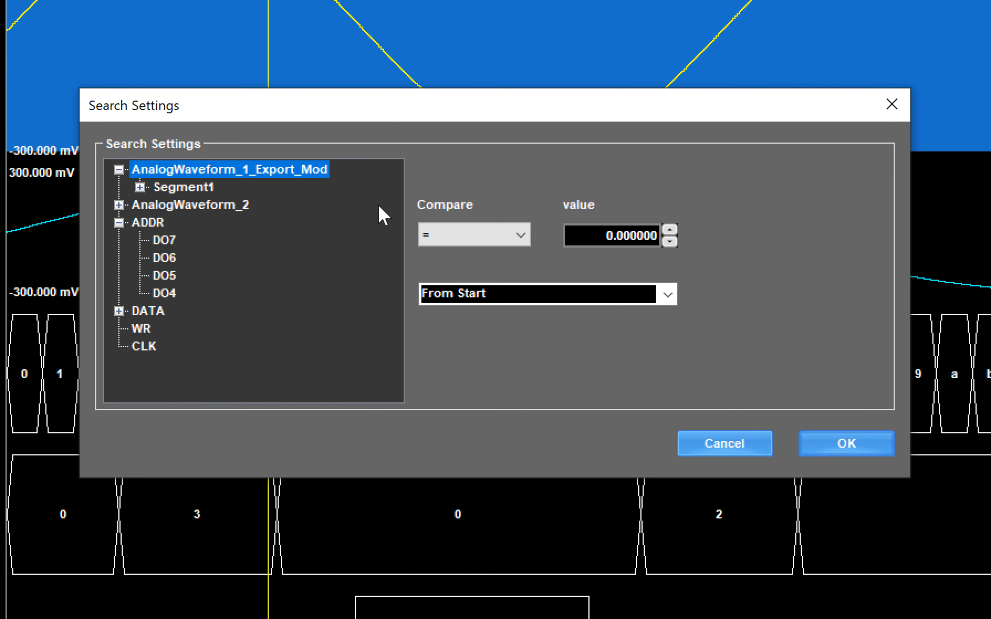
click(520, 237)
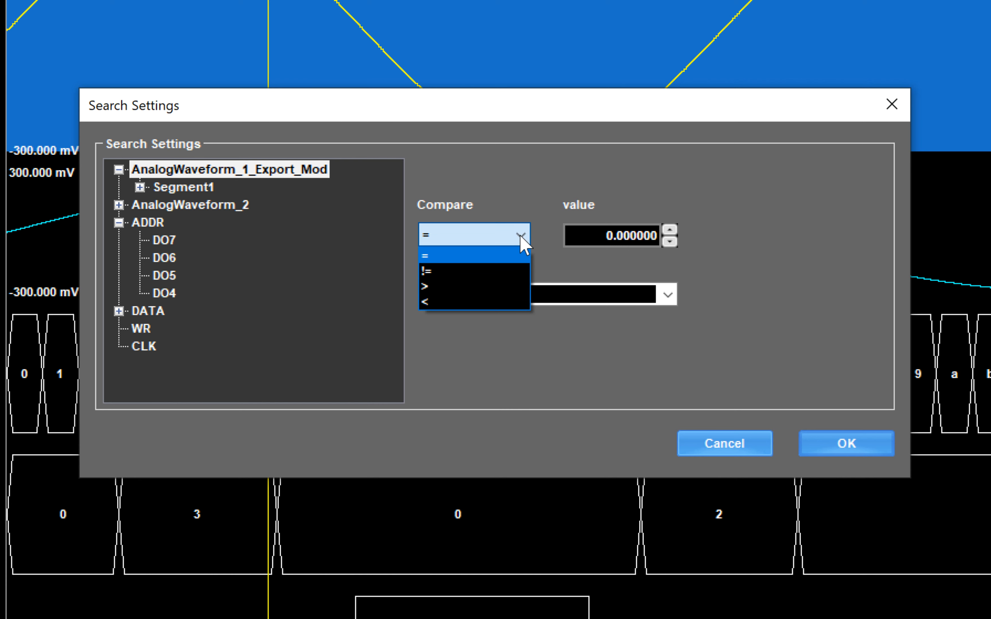
click(520, 237)
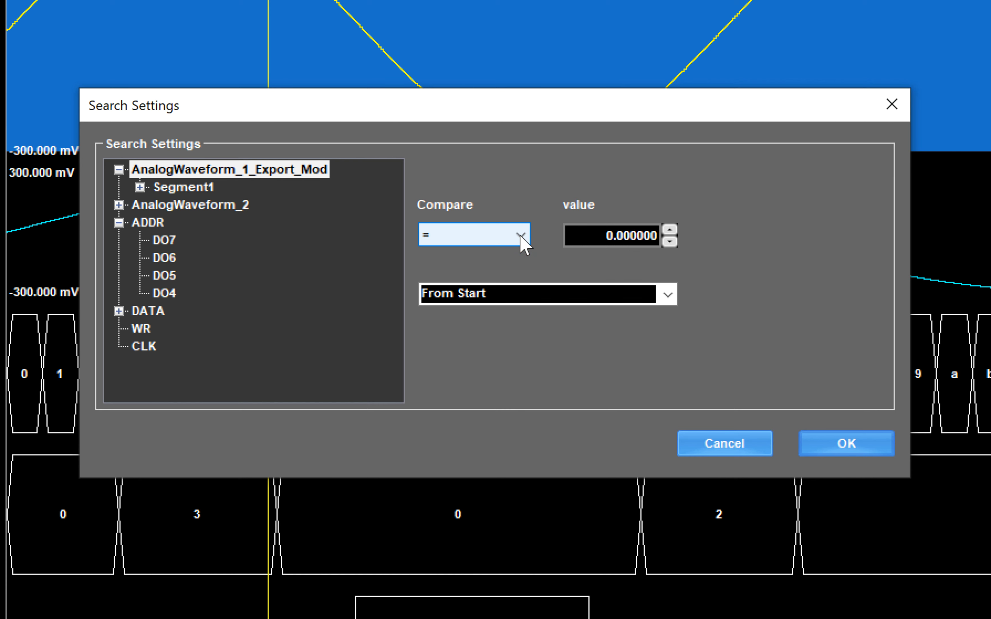
click(575, 303)
click(668, 294)
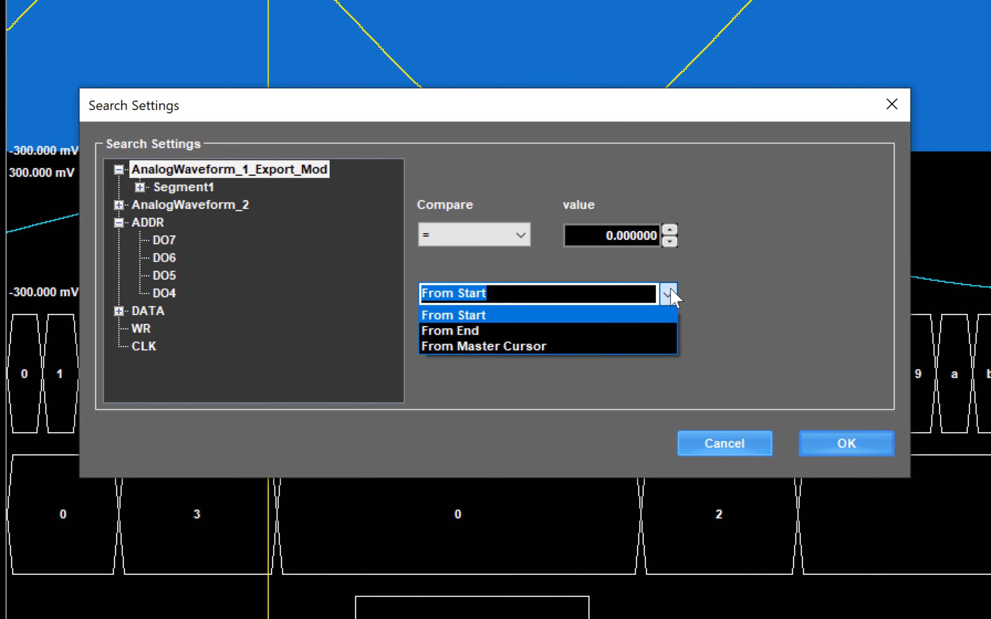
click(668, 294)
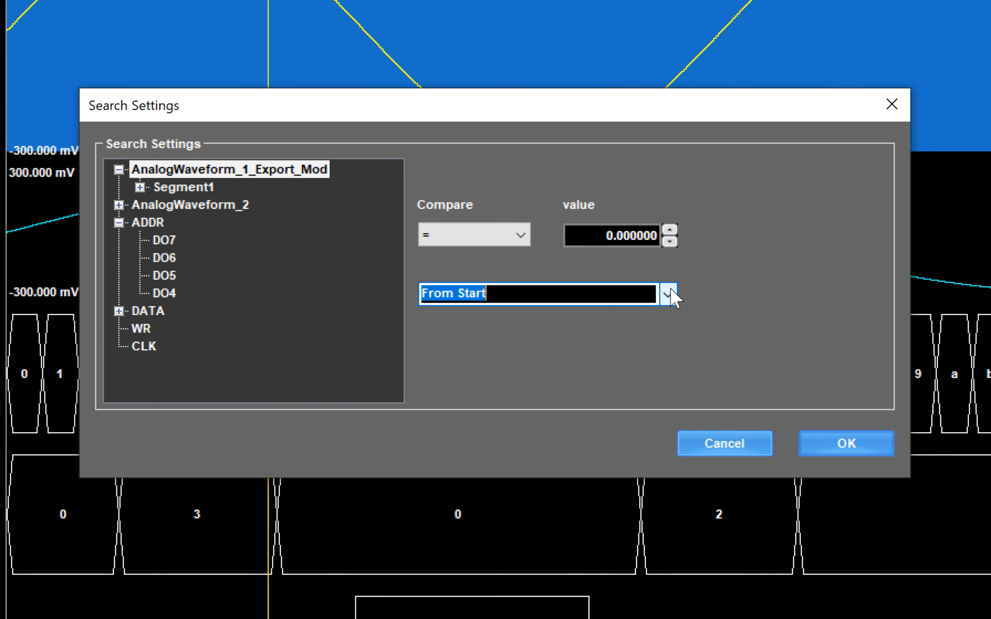
Step: Search AnalogWaveform_1_Export_Mod from the start for a value equal to 0.3
click(673, 242)
text(0.3)
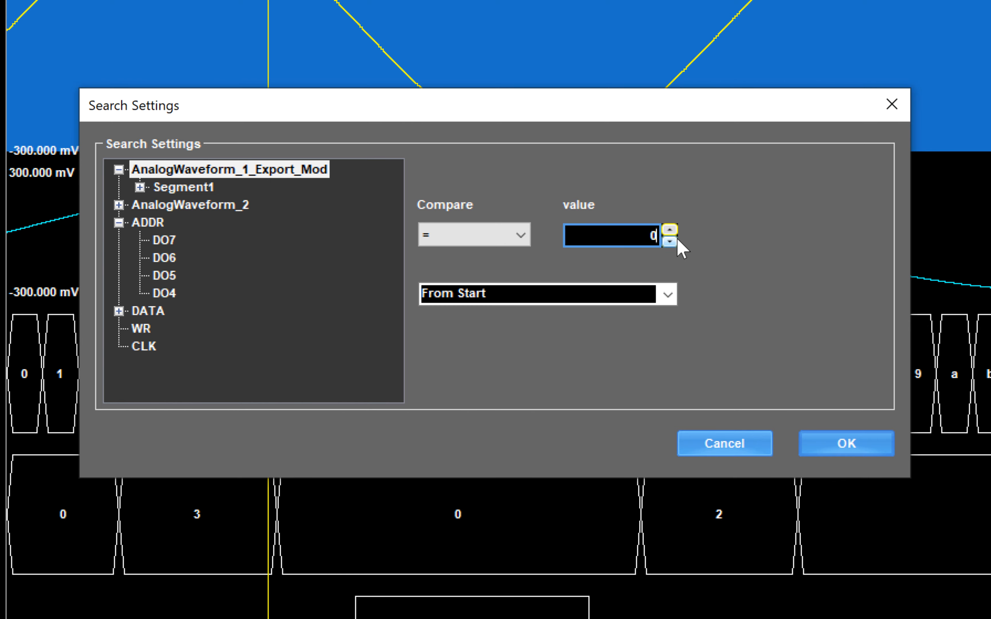
key(Return)
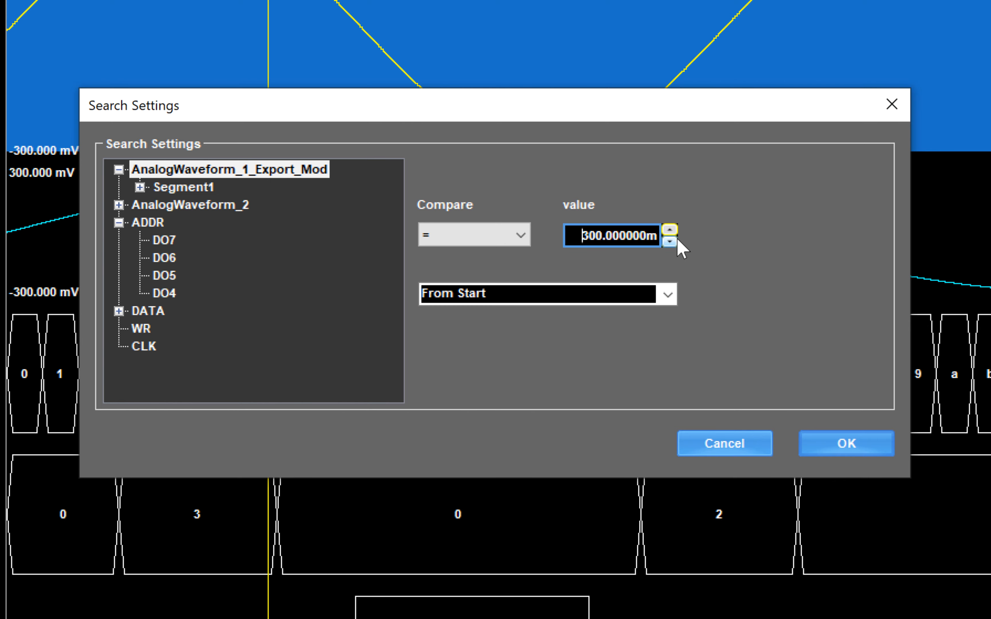
click(855, 442)
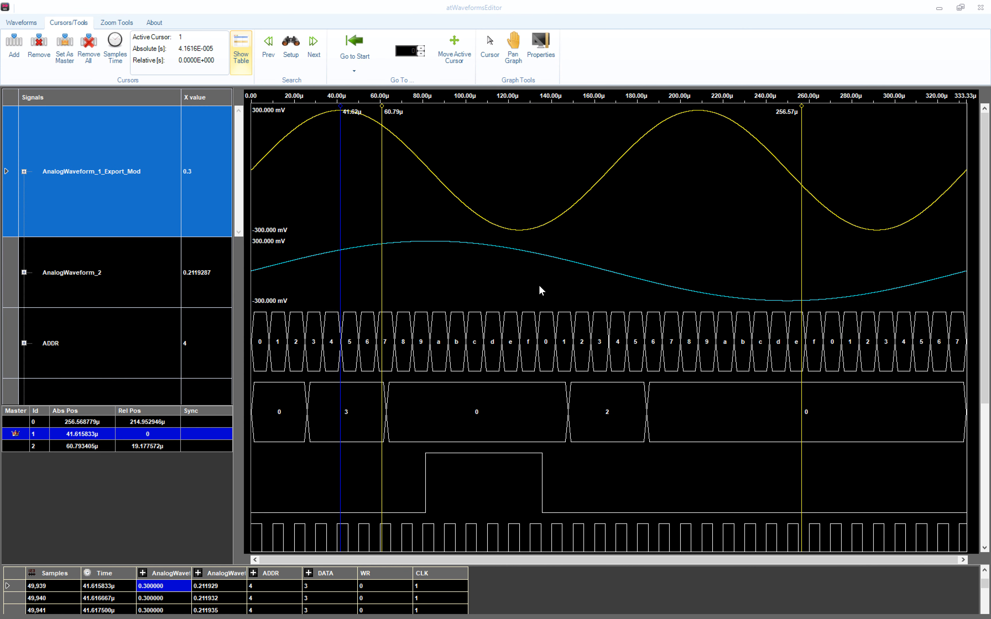
Step: Step forward repeatedly through the next matches of the 0.3 search on AnalogWaveform_1_Export_Mod
click(313, 52)
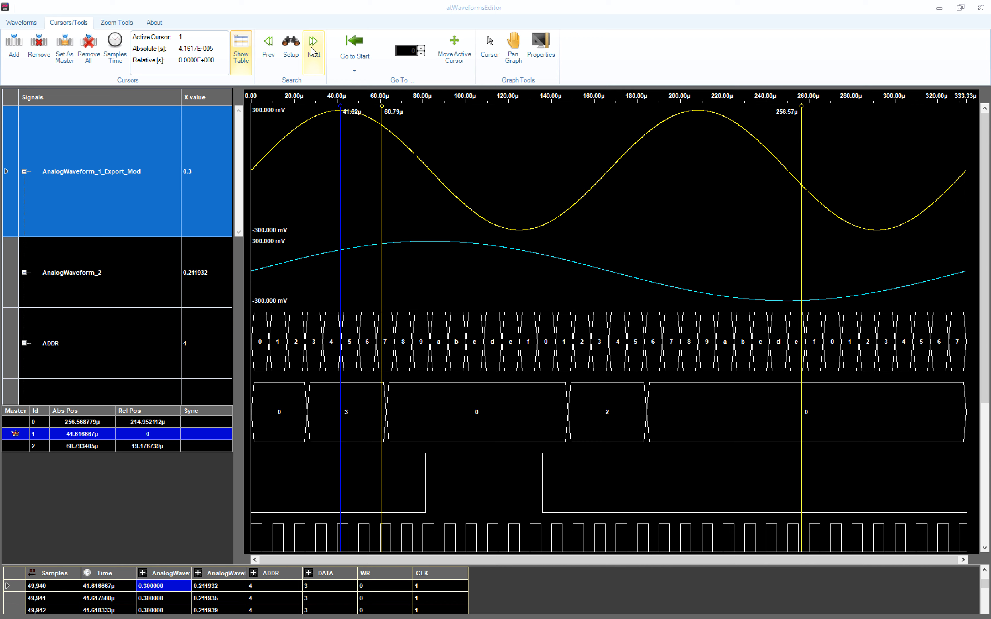
click(310, 48)
click(310, 47)
click(311, 48)
click(310, 48)
click(310, 47)
click(310, 48)
click(311, 47)
click(310, 48)
click(311, 47)
click(310, 48)
click(311, 47)
click(311, 47)
click(310, 48)
click(310, 48)
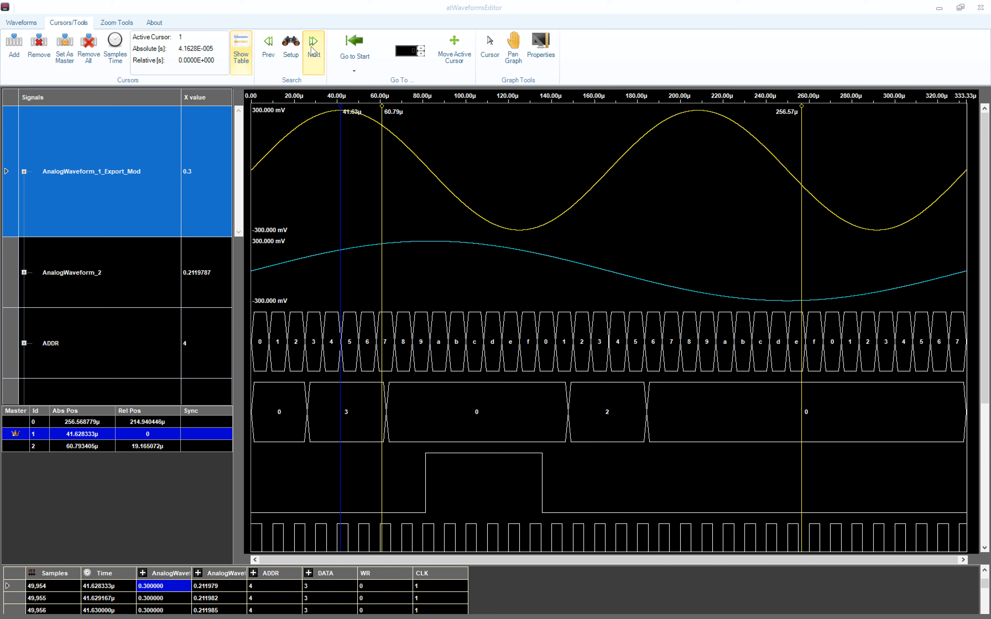
click(310, 48)
click(311, 47)
click(311, 47)
click(311, 48)
click(311, 47)
click(311, 47)
click(311, 47)
click(311, 48)
click(311, 48)
click(311, 48)
click(311, 48)
click(311, 47)
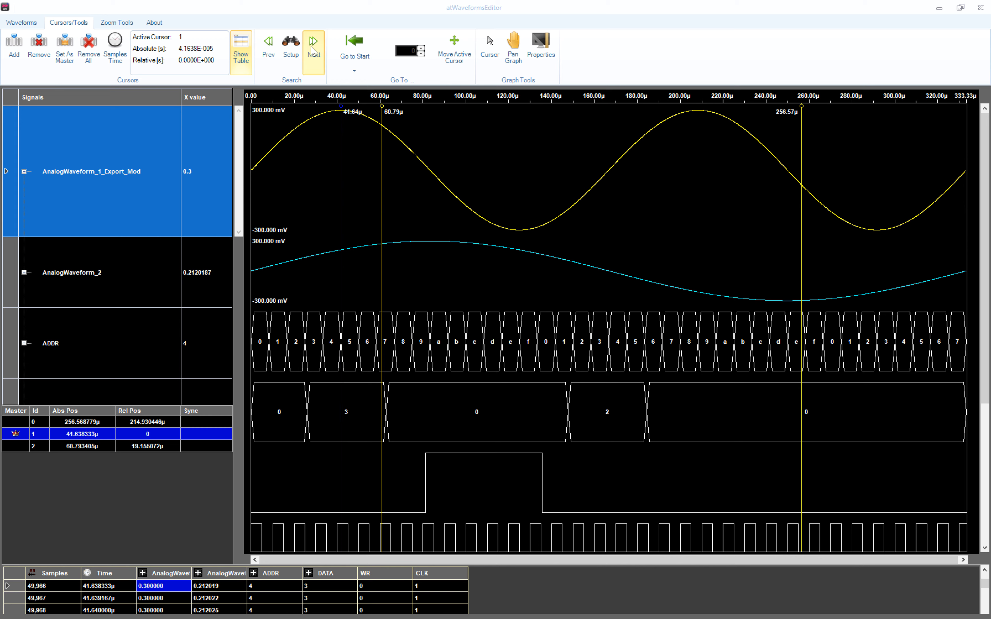
click(311, 48)
click(311, 48)
Step: Move master cursor 1 past the first peak to about 113.60 µs and find the next 0.3 match from there
drag(344, 107, 494, 128)
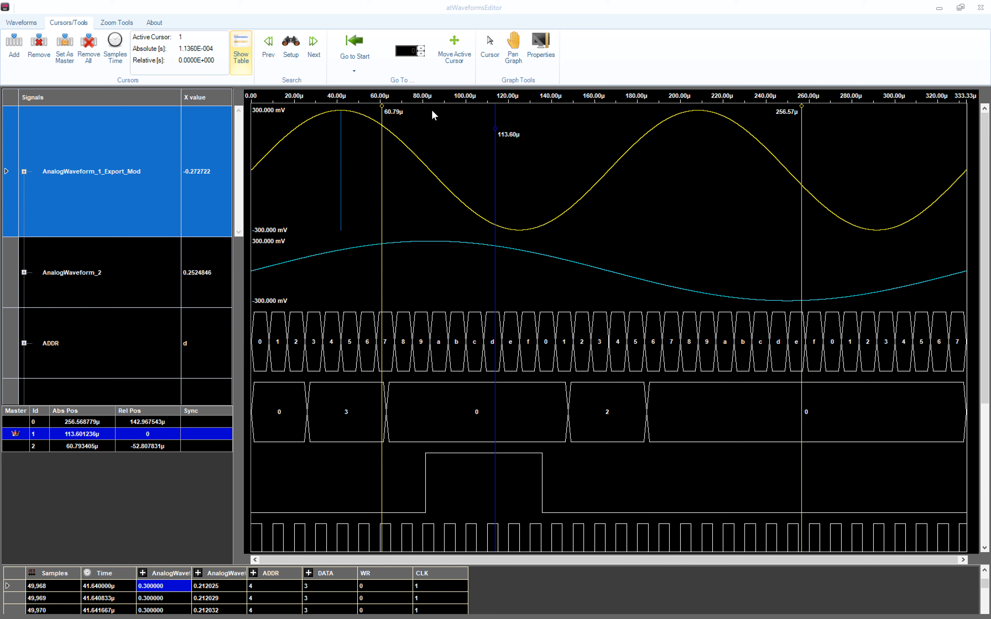
click(311, 47)
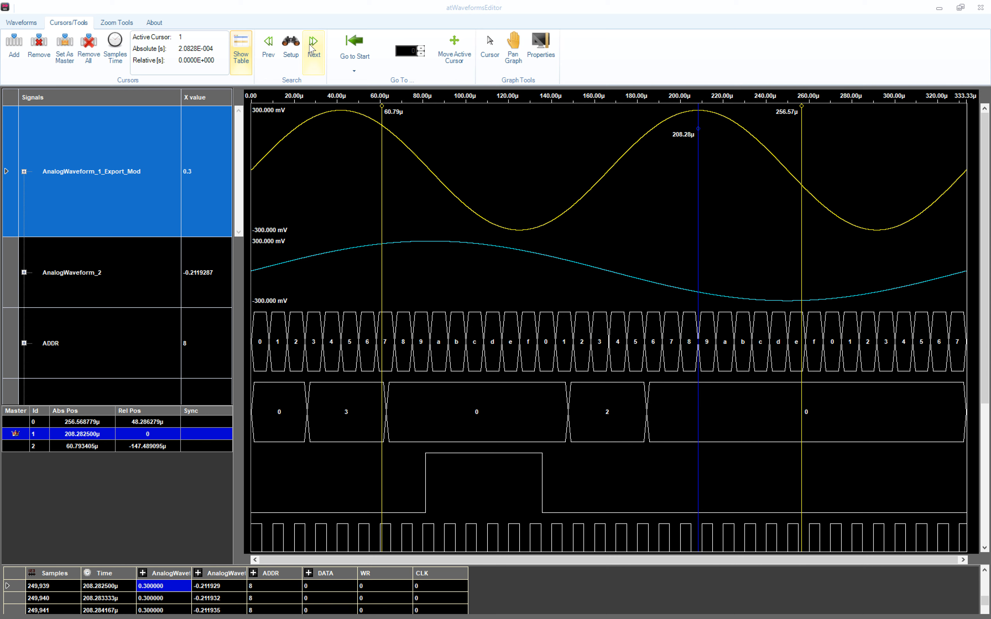
Step: Search the DATA bus from the start for a value equal to decimal 3
click(291, 45)
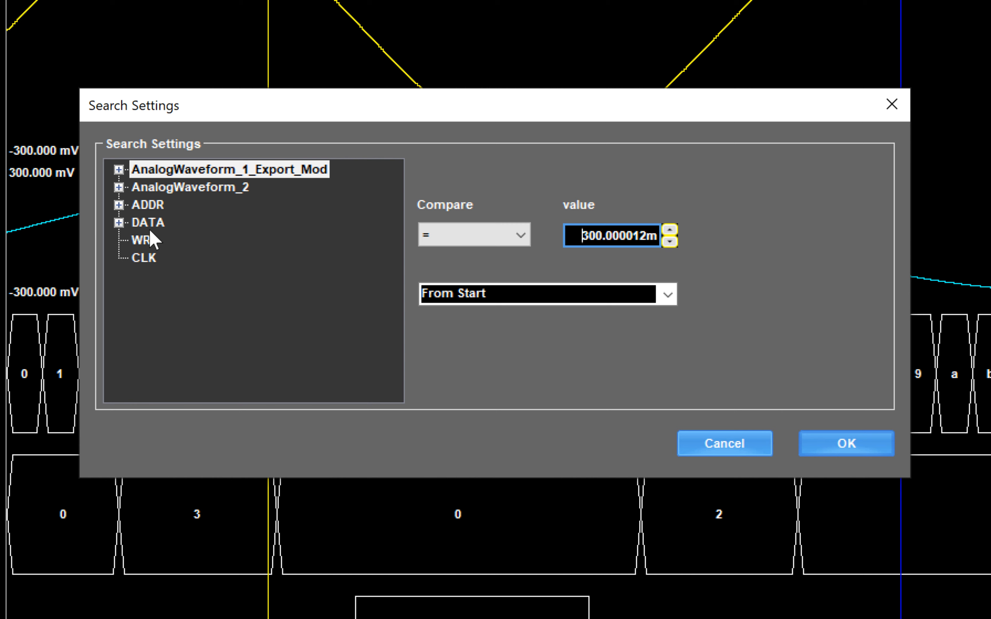
click(246, 247)
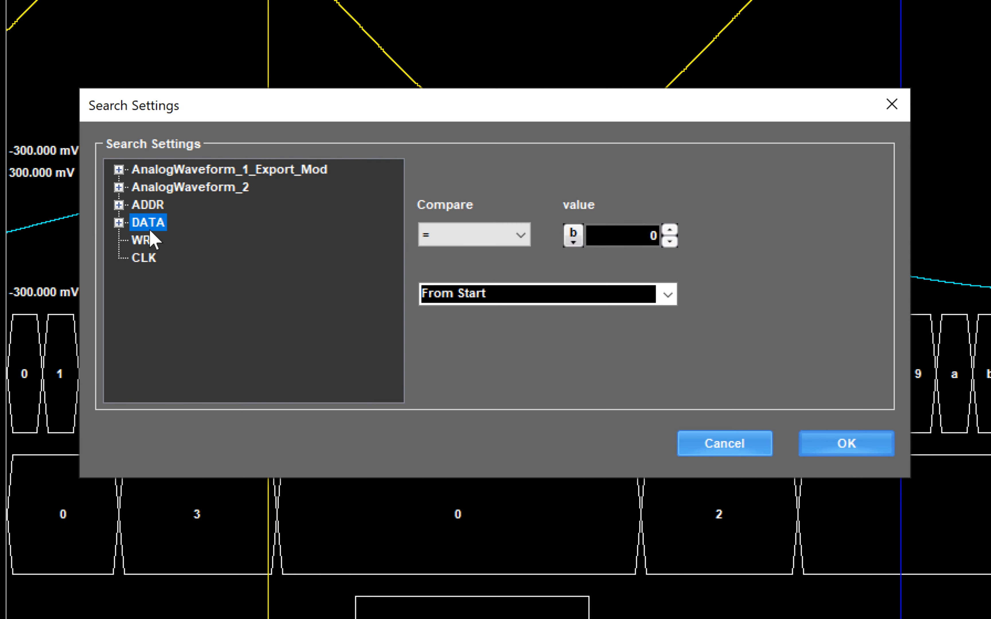
click(527, 238)
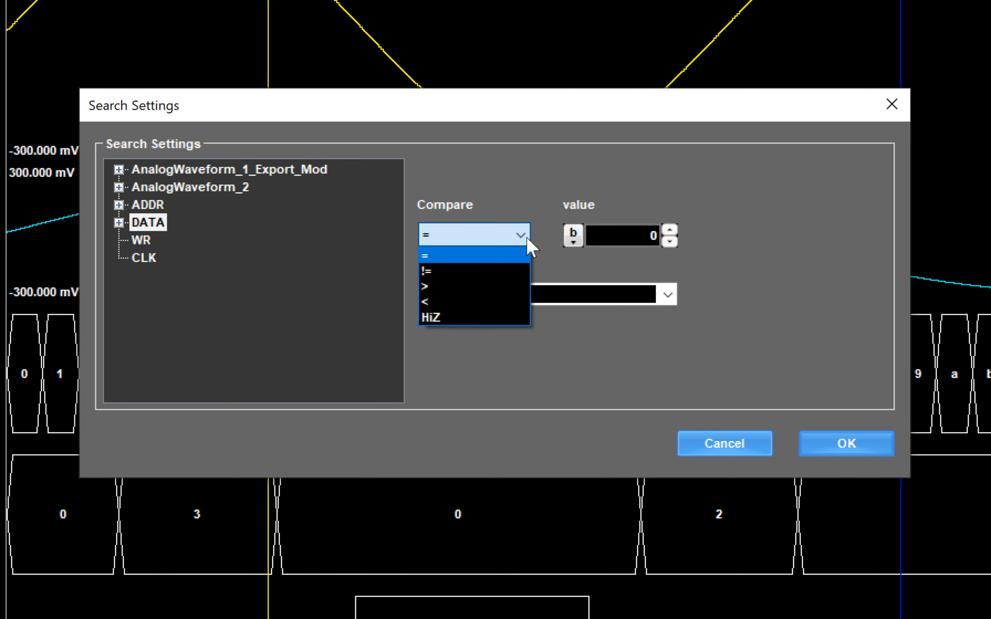
click(526, 237)
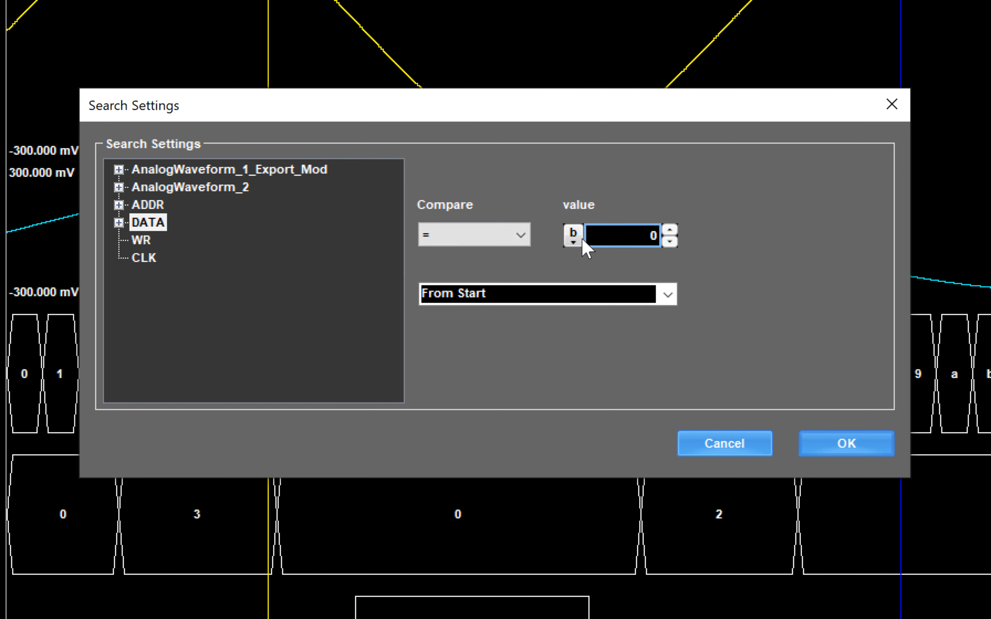
click(570, 239)
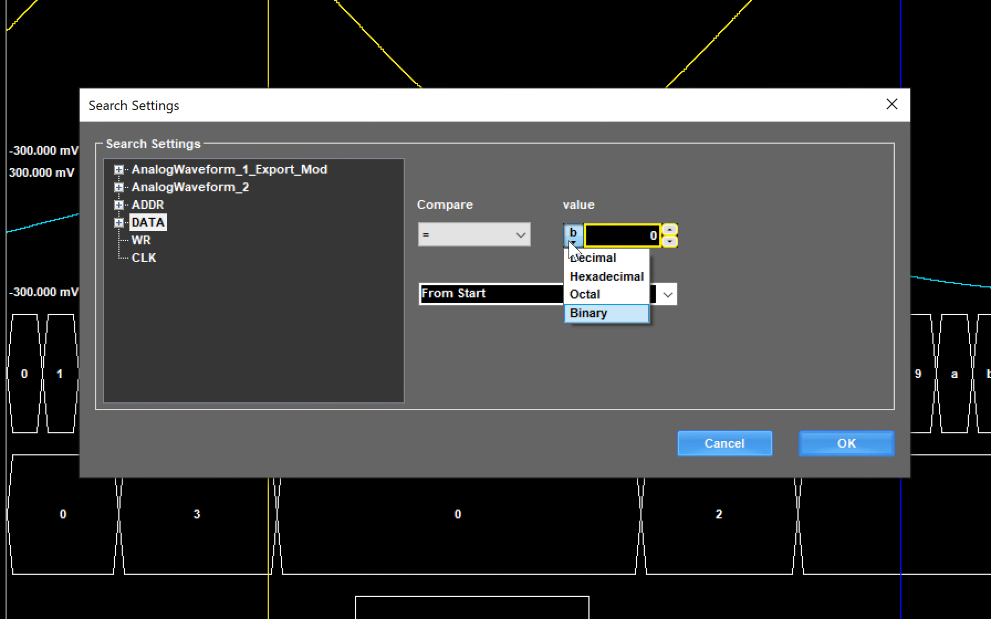
click(575, 259)
click(652, 239)
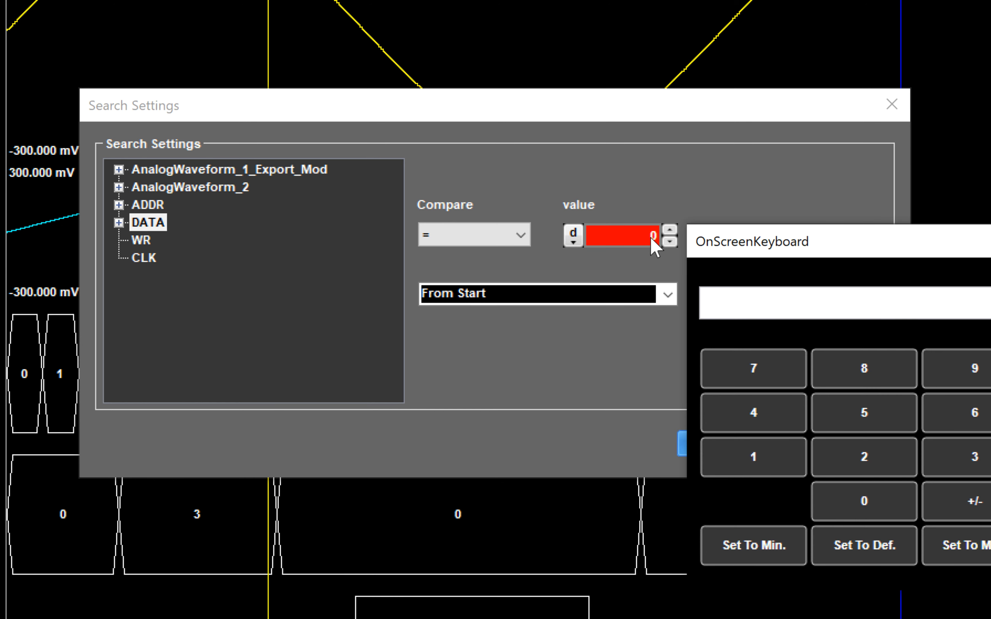
click(975, 456)
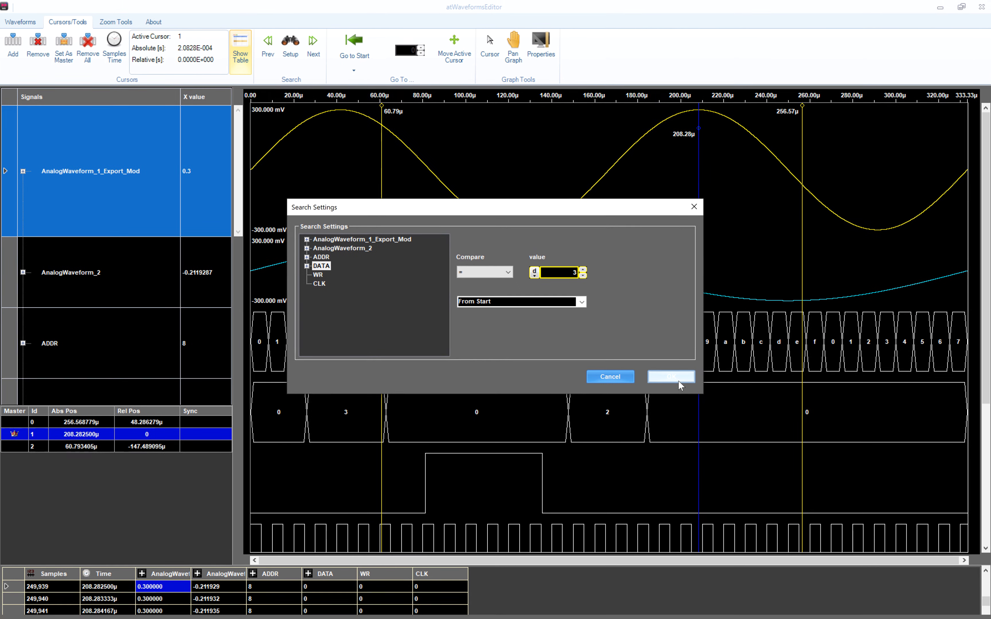
click(854, 452)
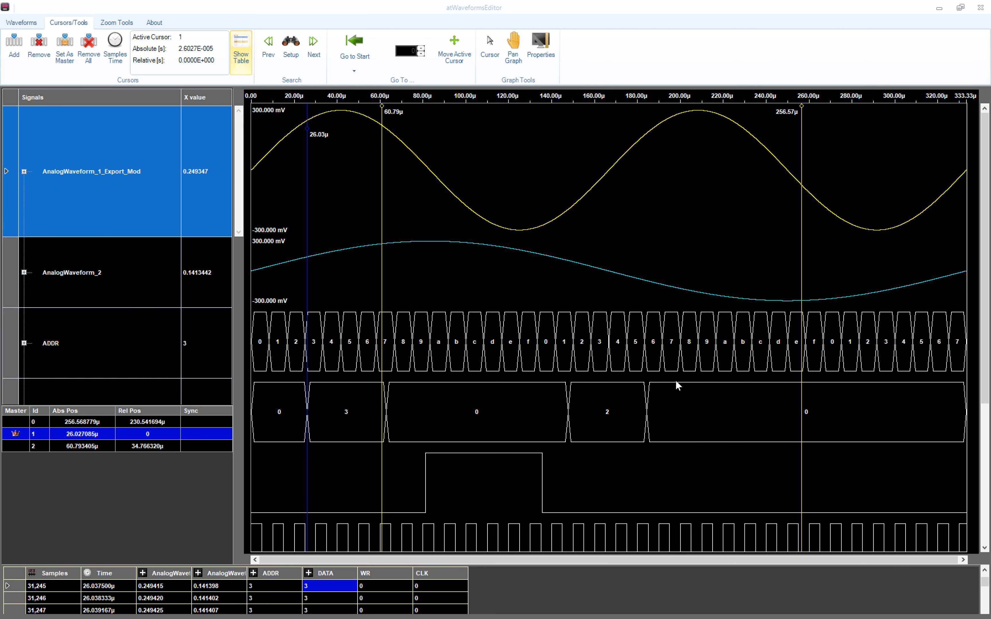
Step: Find the next DATA match, then move master cursor 1 to about 111.80 µs and search back to the previous match
click(313, 44)
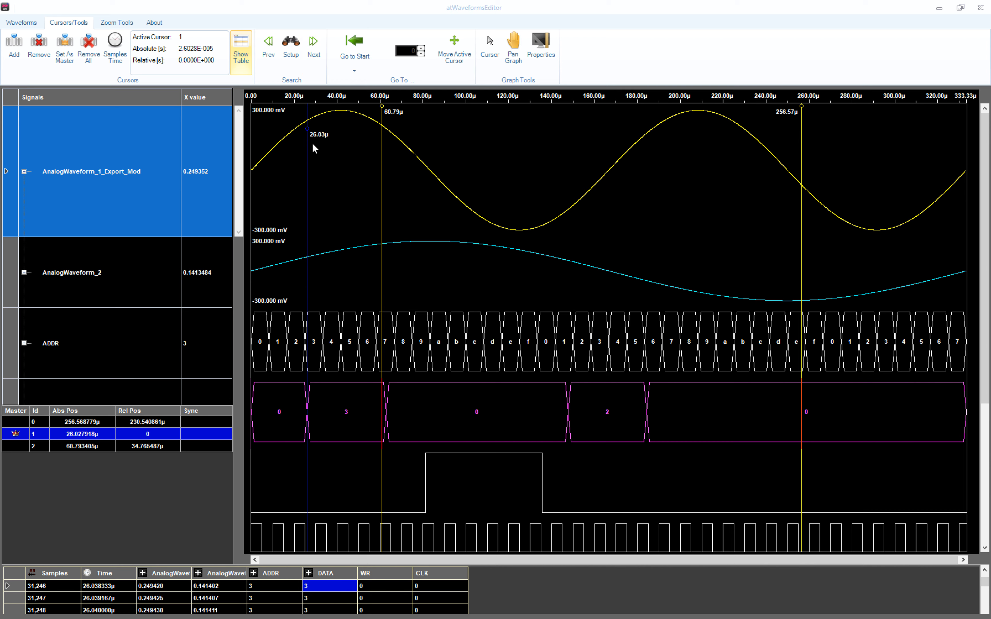
drag(307, 135, 491, 171)
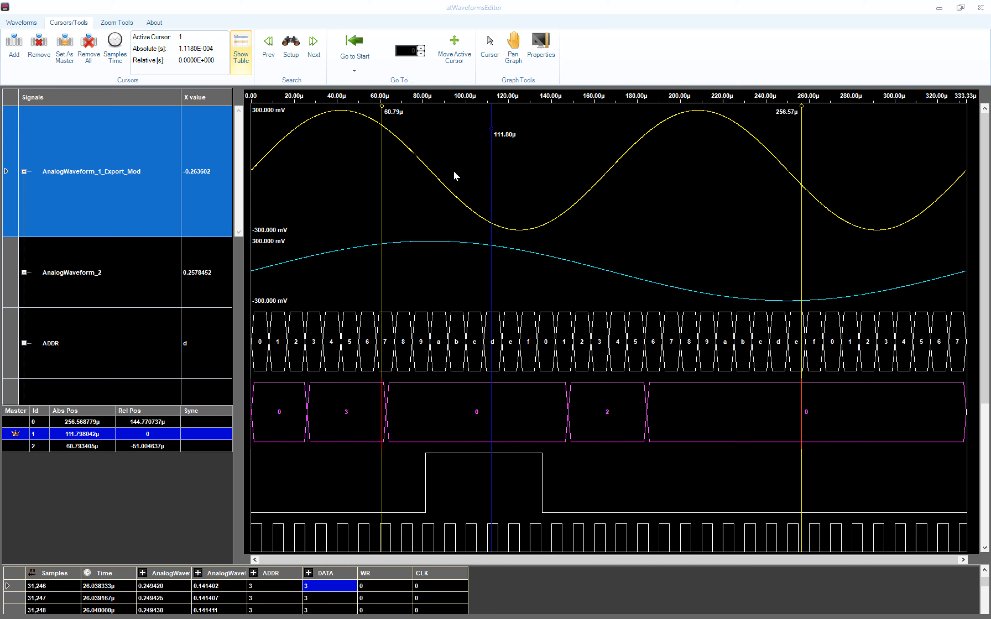
click(269, 49)
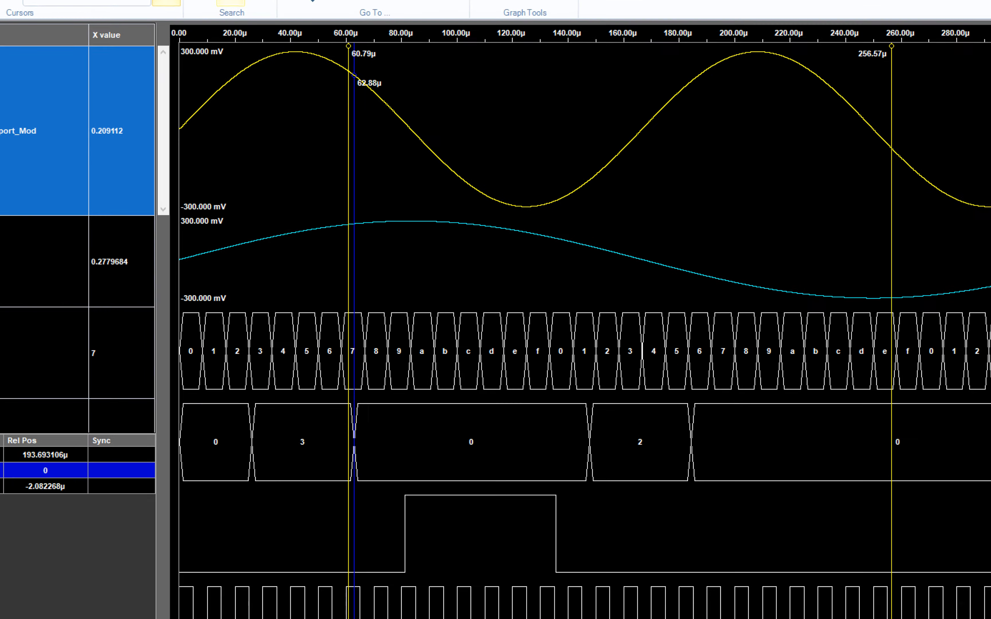
Step: Search the CLK signal from the start with the condition Is Rise
click(230, 2)
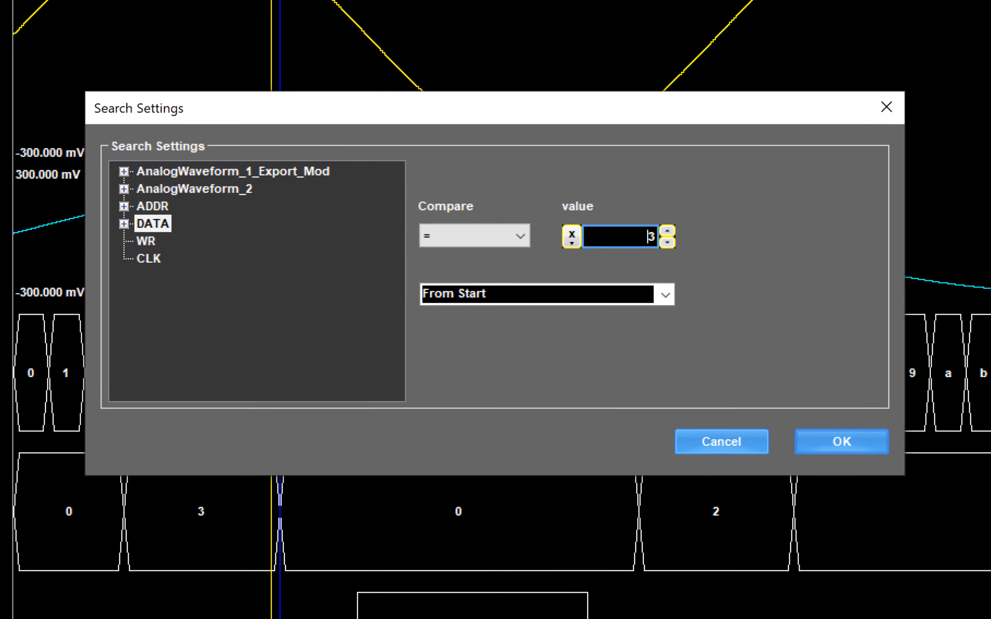
click(141, 258)
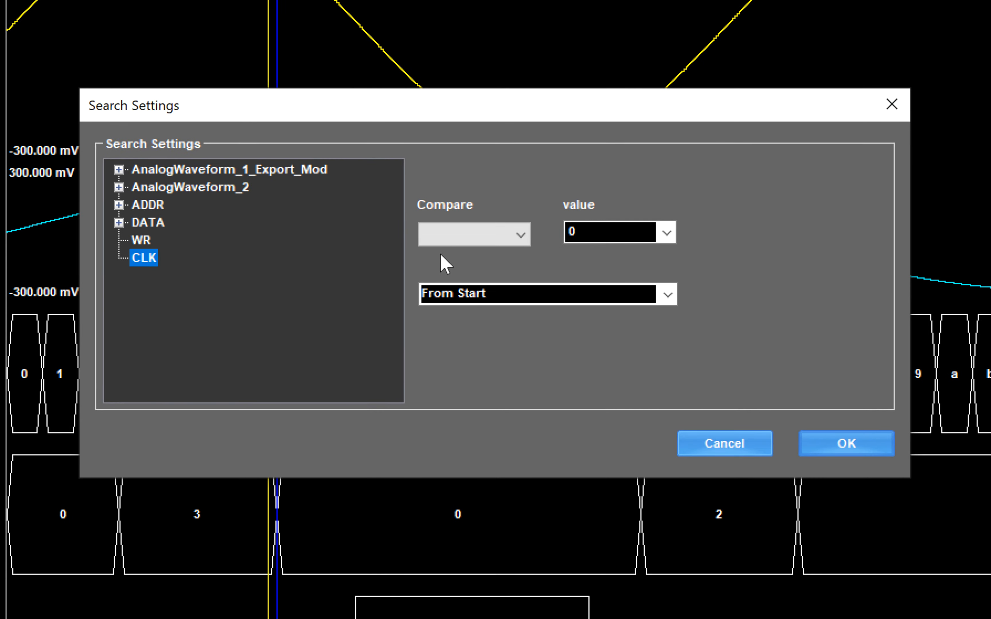
click(519, 240)
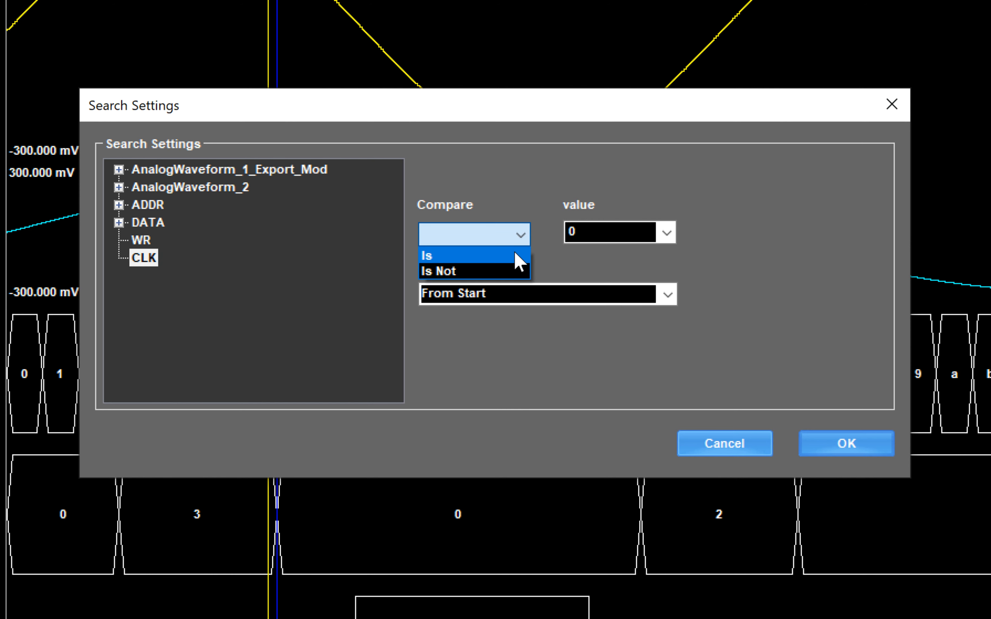
click(515, 253)
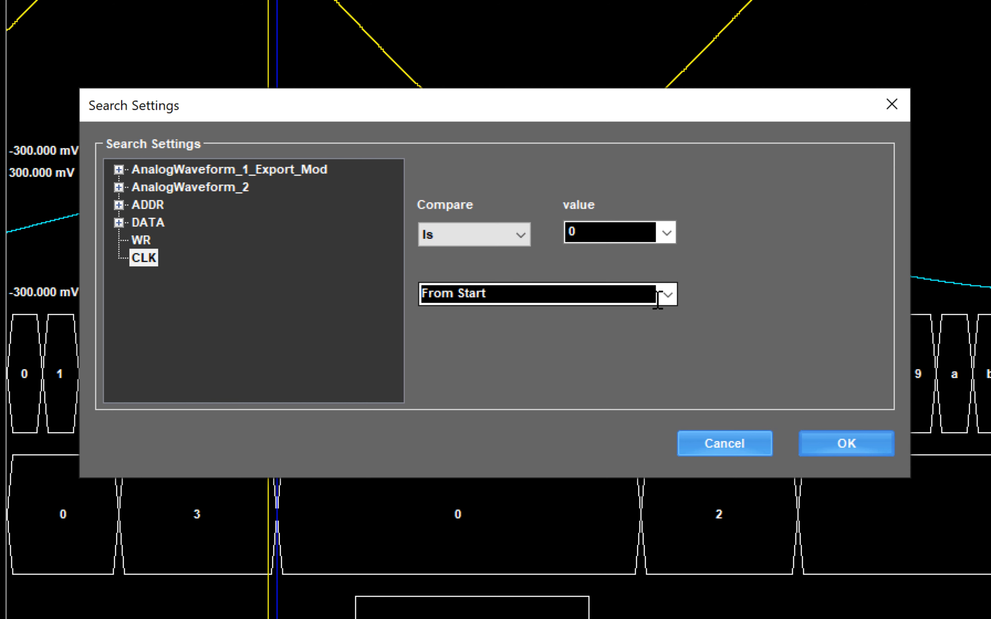
click(666, 233)
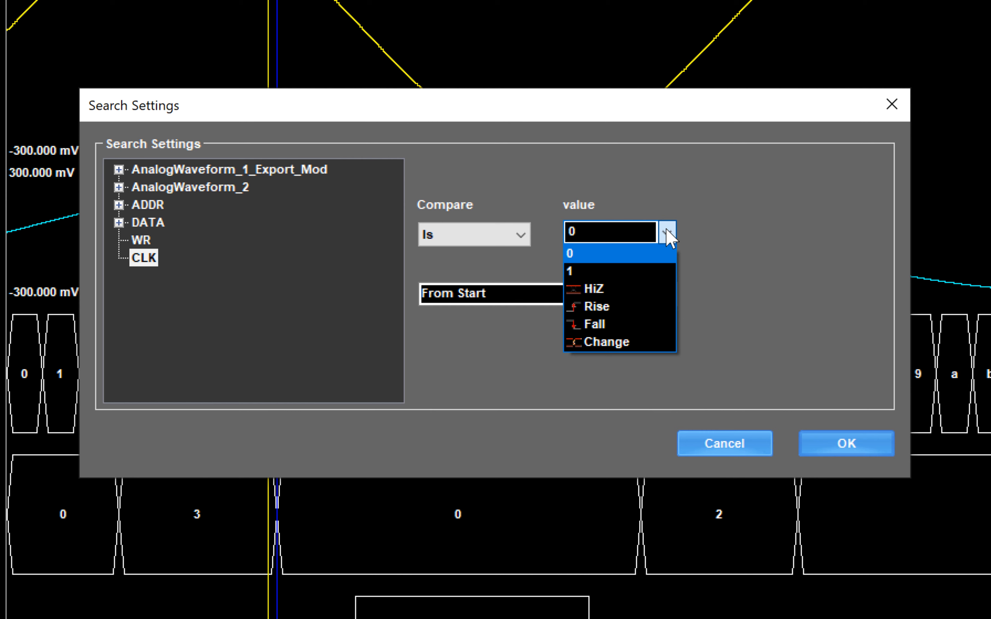
click(635, 306)
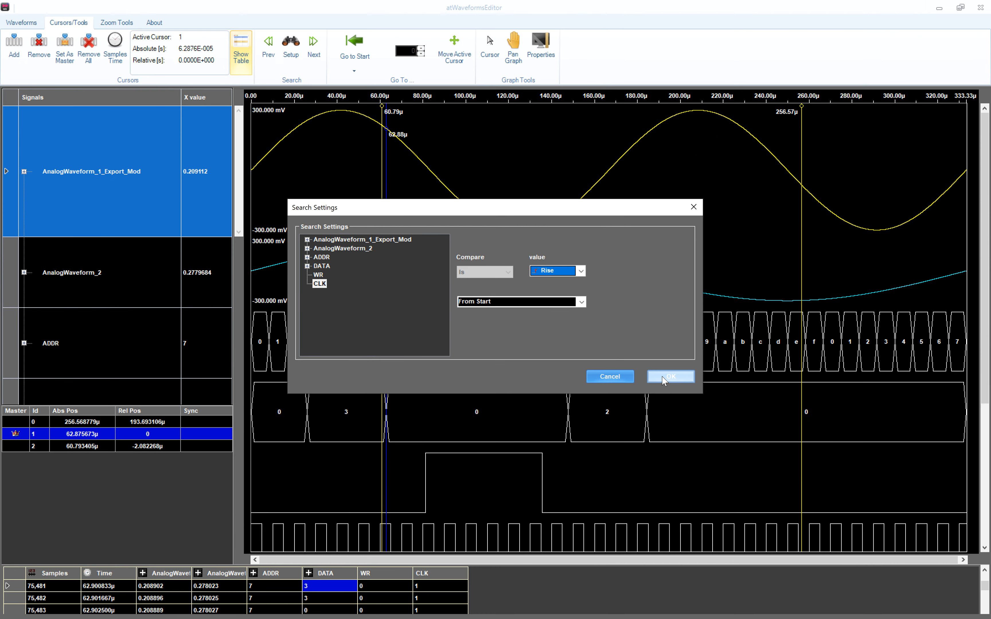
click(846, 443)
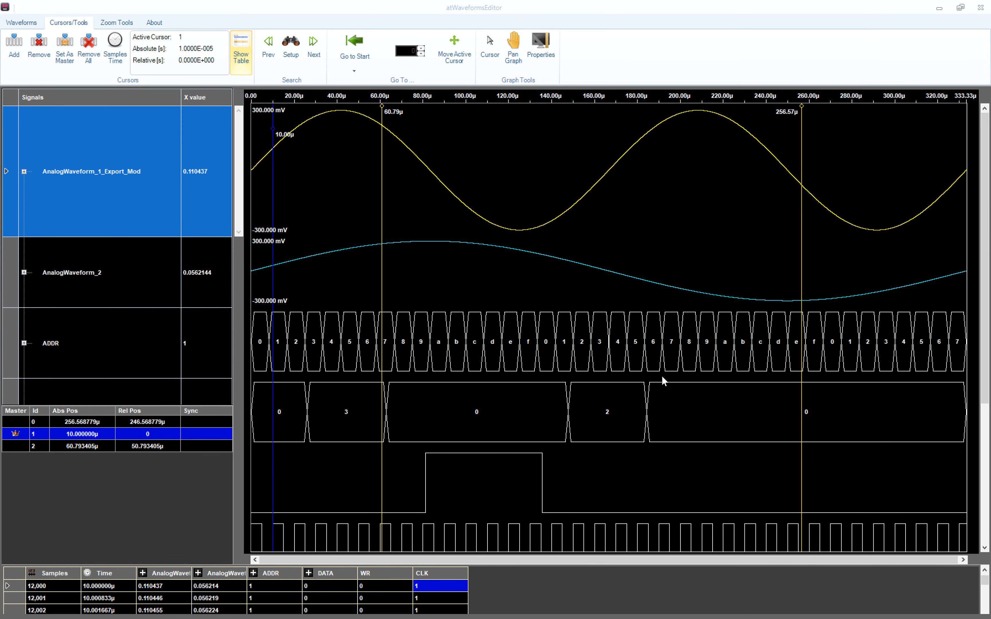
Step: Step forward through the next rising edges of the CLK signal
click(316, 43)
click(316, 43)
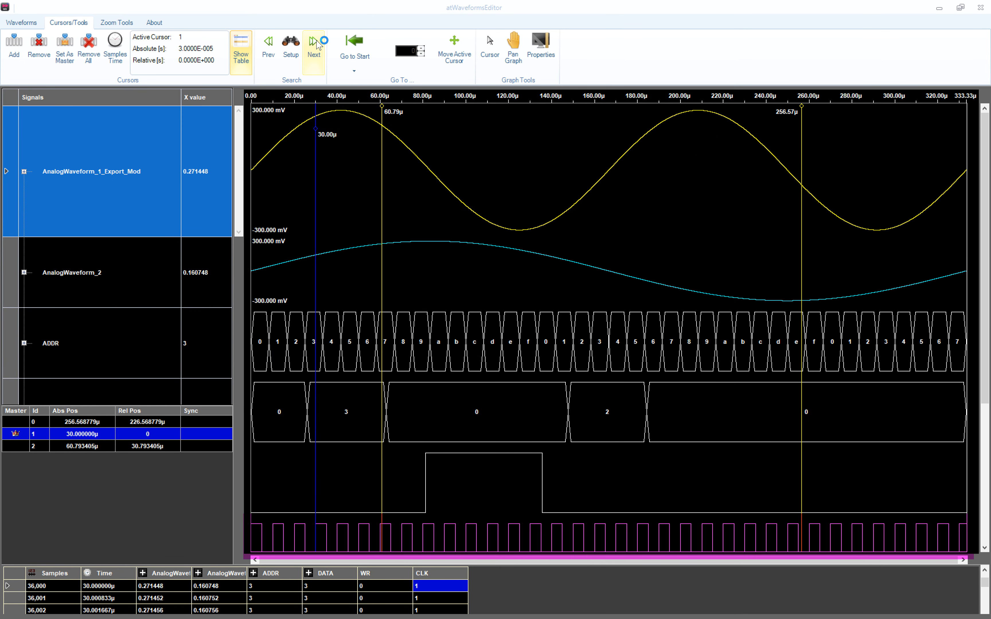
click(316, 53)
click(316, 54)
click(315, 54)
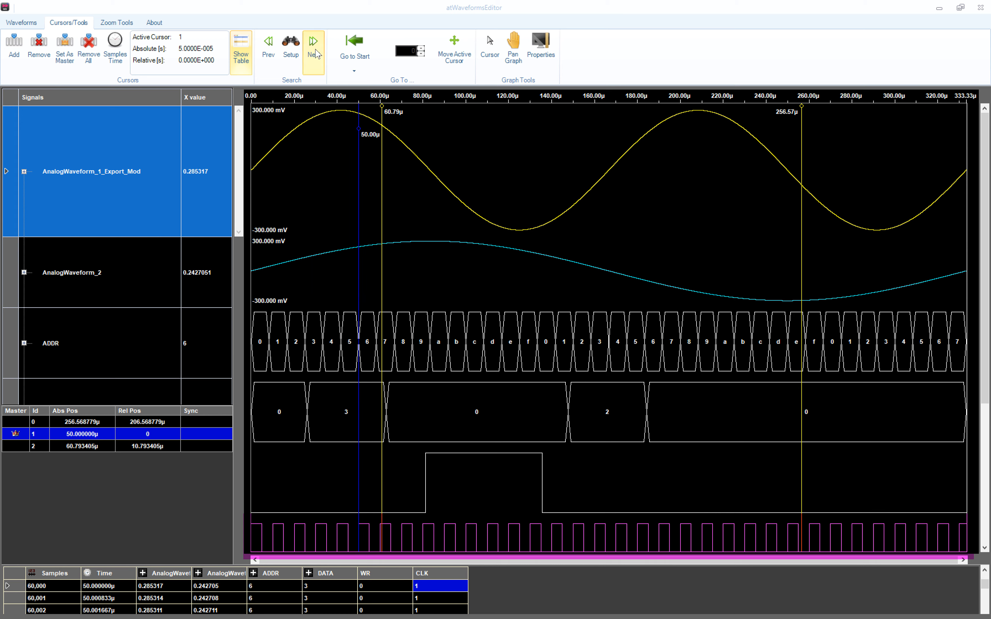
Step: Continue forward from rising edge to rising edge of CLK until cursor 1 reaches 100 µs
click(316, 54)
click(315, 53)
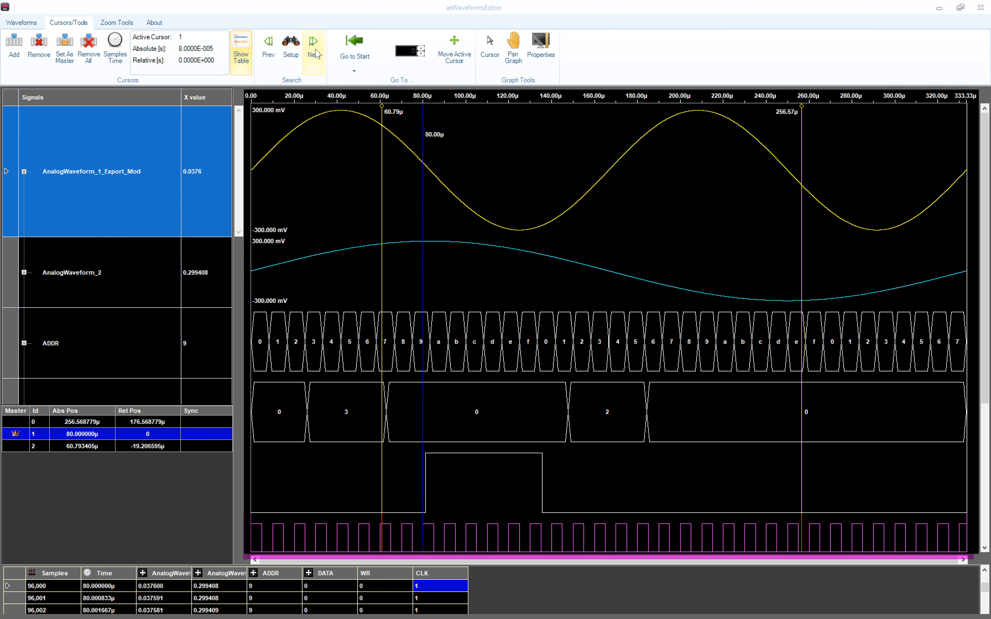
click(316, 54)
click(315, 54)
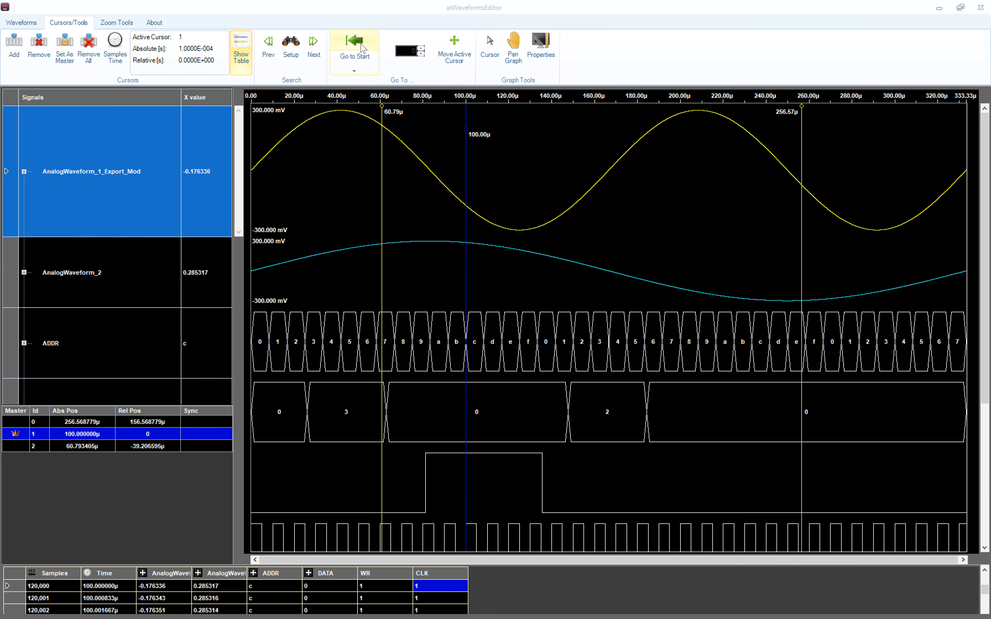
Step: Go to the start of the waveforms with the active cursor, then go to their end
click(353, 72)
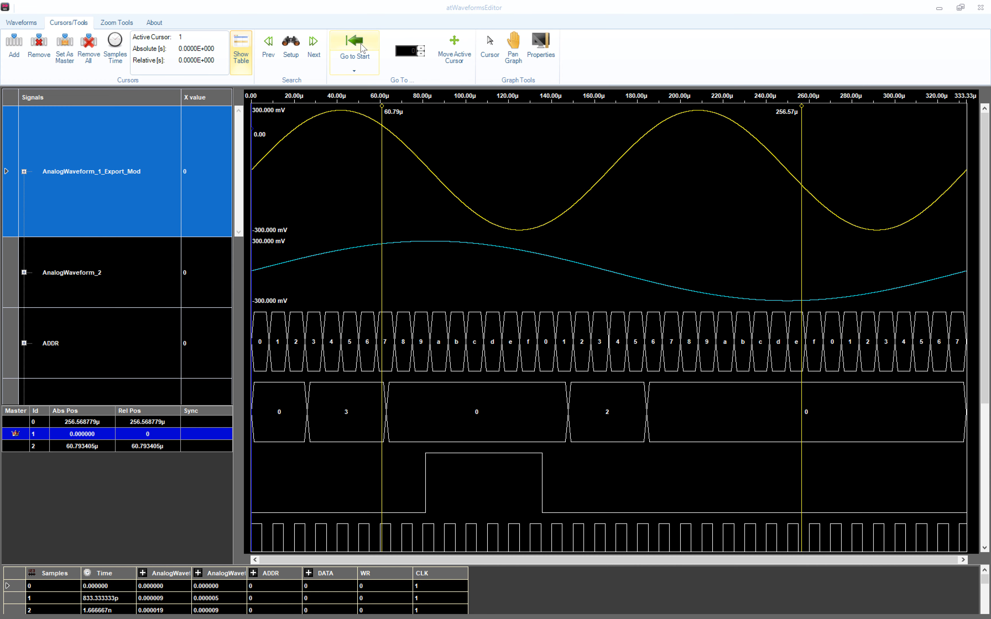
click(353, 73)
click(369, 129)
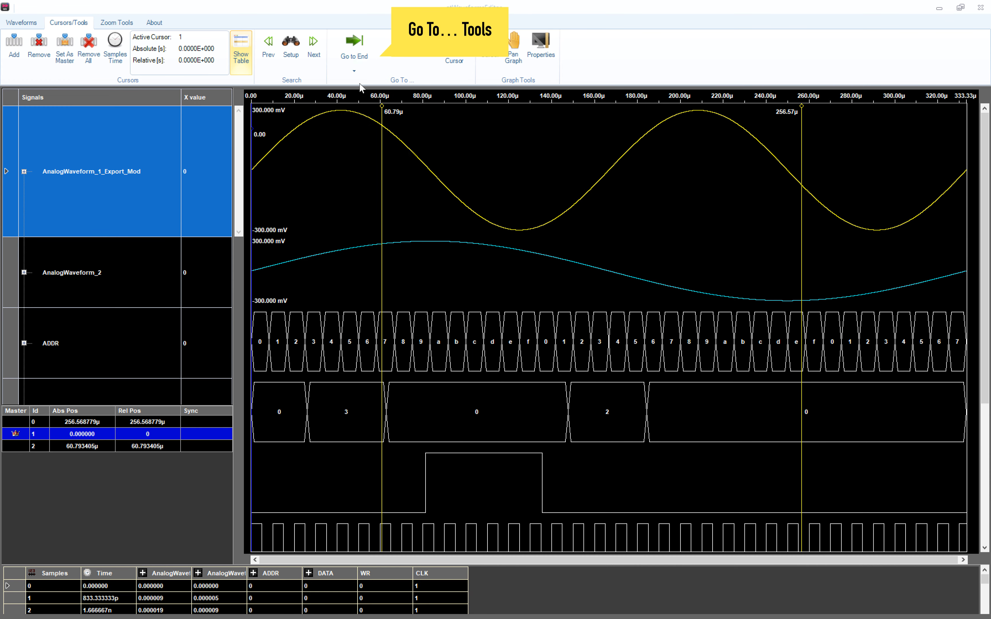
Step: Use Go to Sample to place the active cursor at sample 10k
click(354, 71)
click(375, 151)
click(410, 51)
text(10k)
key(Return)
Step: Go to the position of Cursor0, then bring the active cursor into the visible graph with Move Active Cursor
click(355, 71)
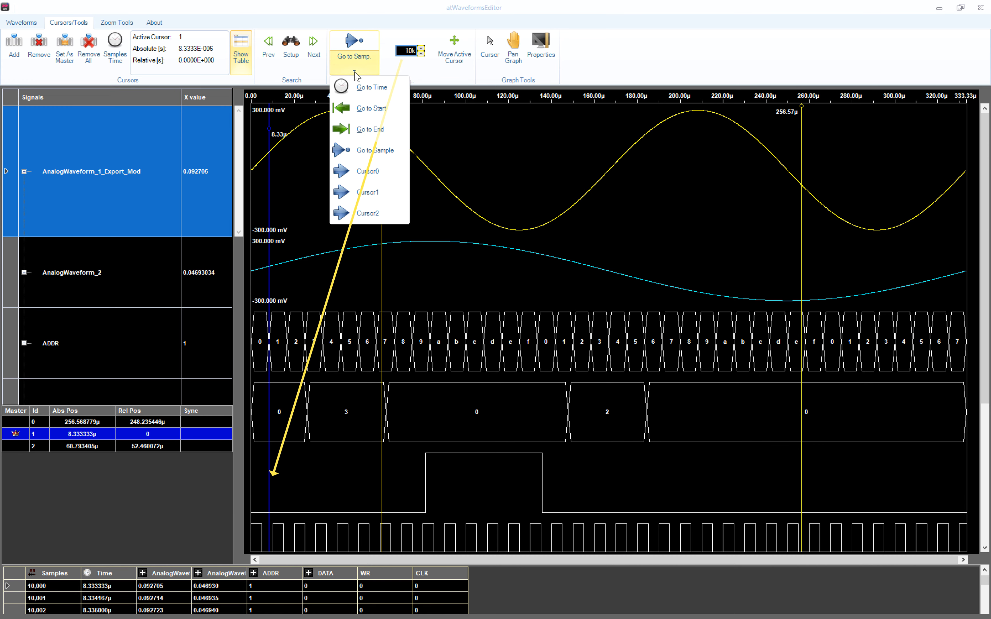
click(371, 172)
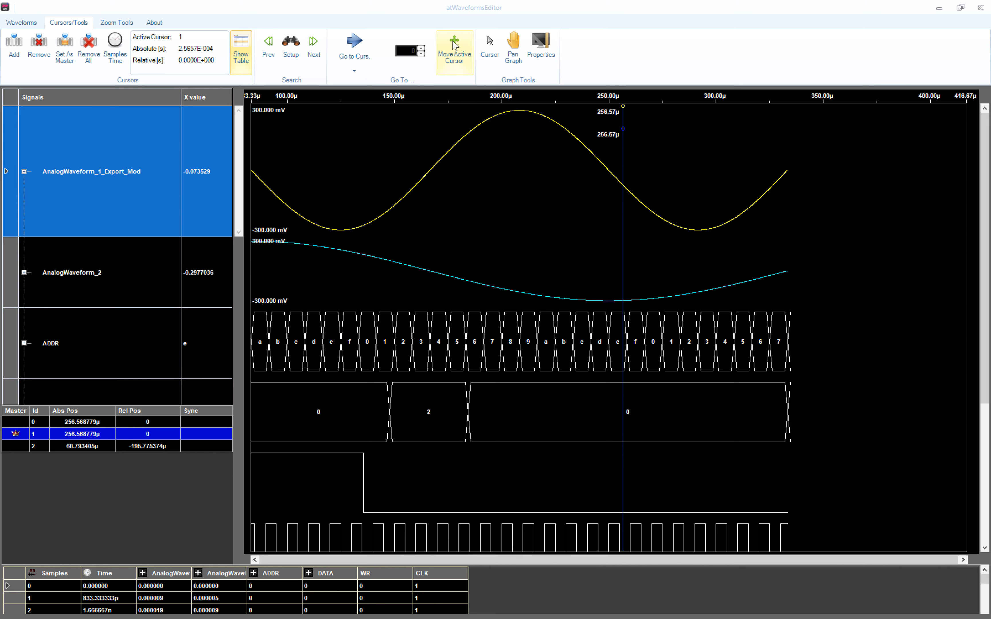
click(454, 51)
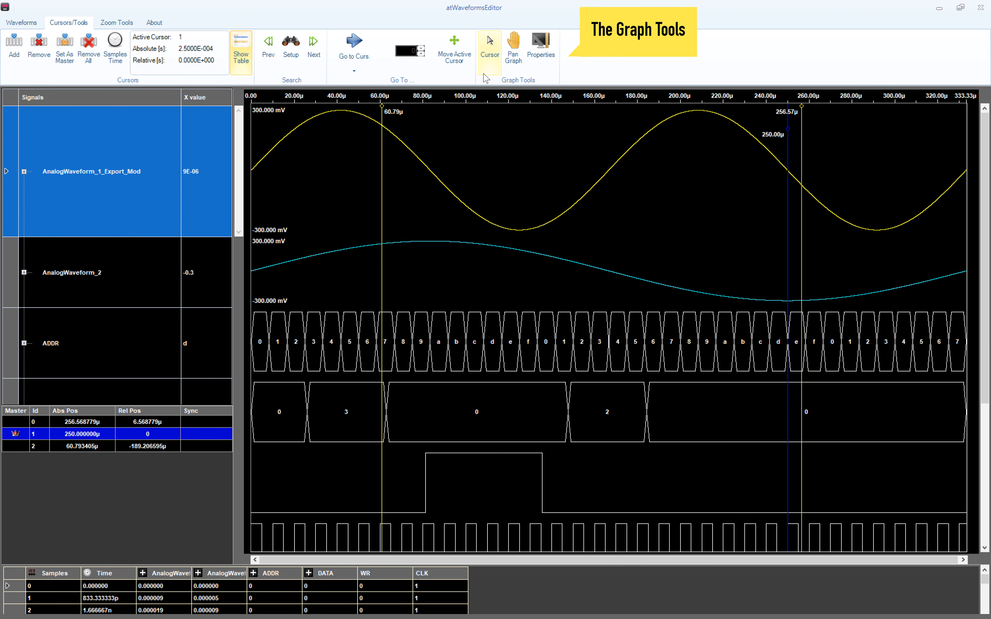
Step: Pan the graph forward along the time axis by about 83 µs, then back to start at 0
click(510, 49)
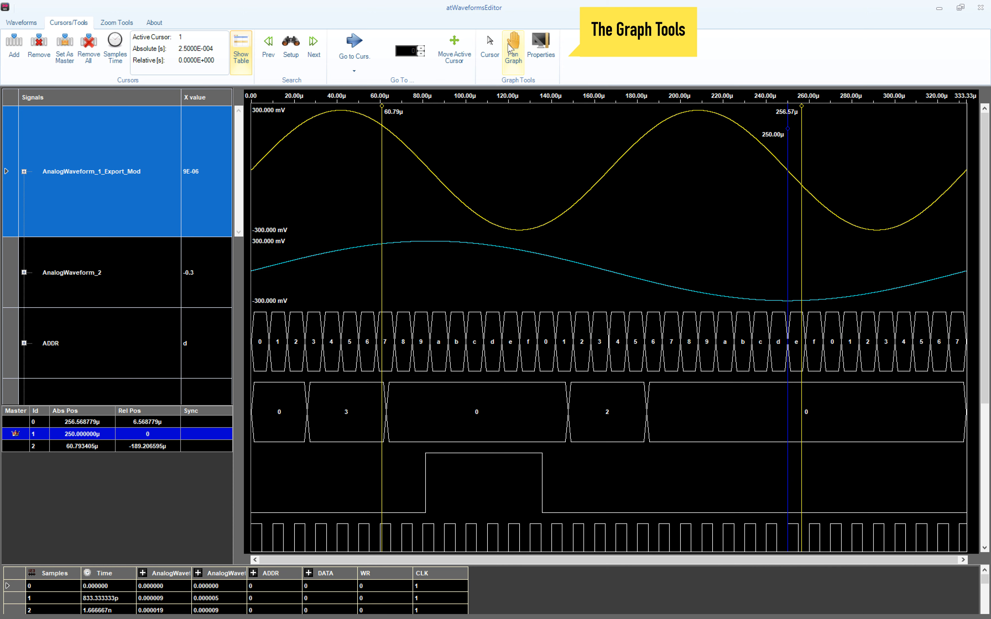
drag(493, 181, 310, 180)
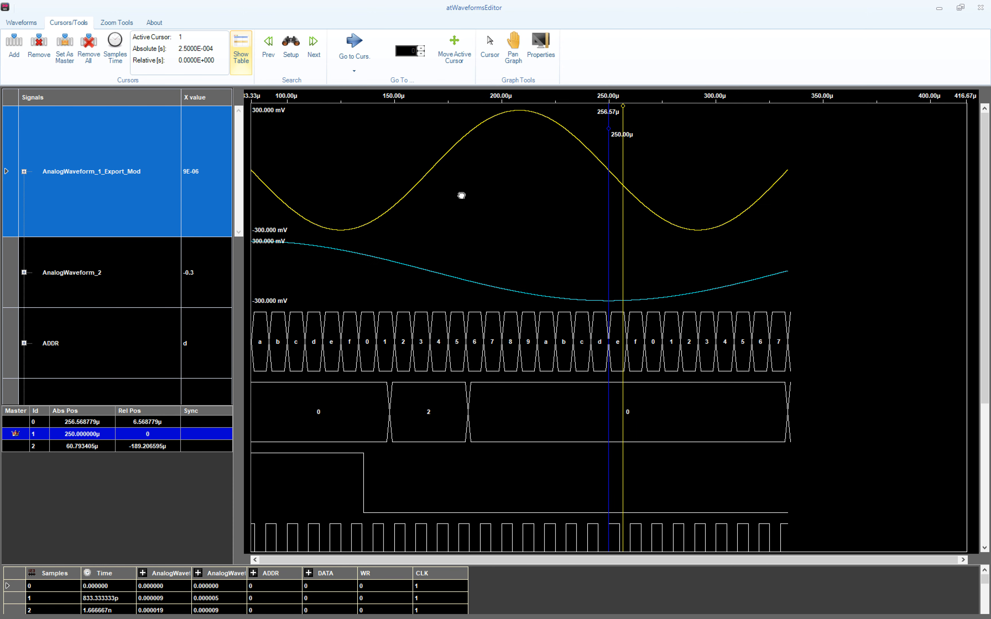
drag(404, 199, 592, 195)
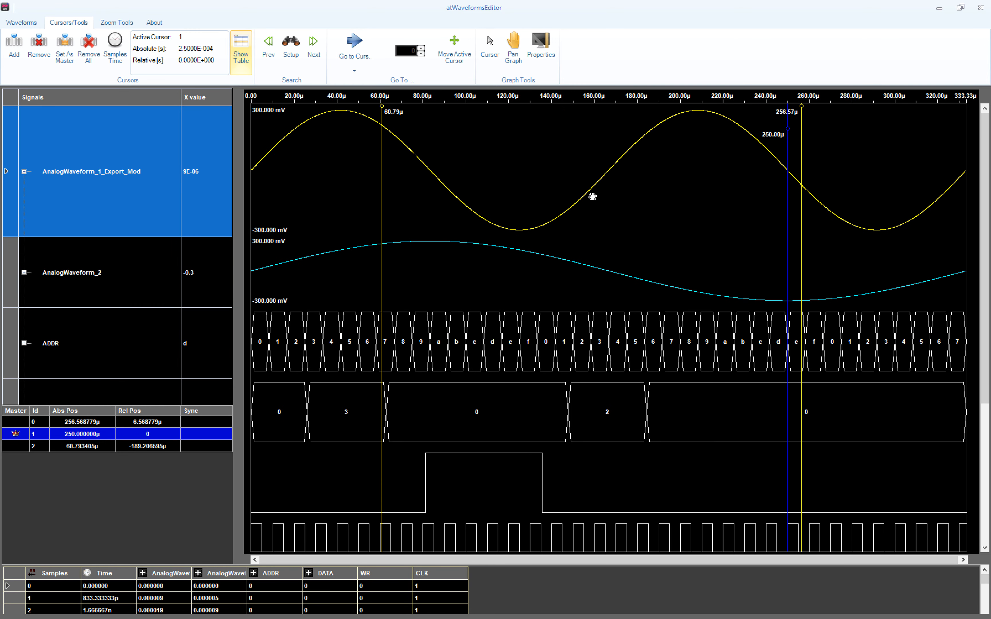
Step: With the Cursor tool, move cursor 1 to about 211.75 µs and select AnalogWaveform_2 from about 160 to 171 µs
click(490, 46)
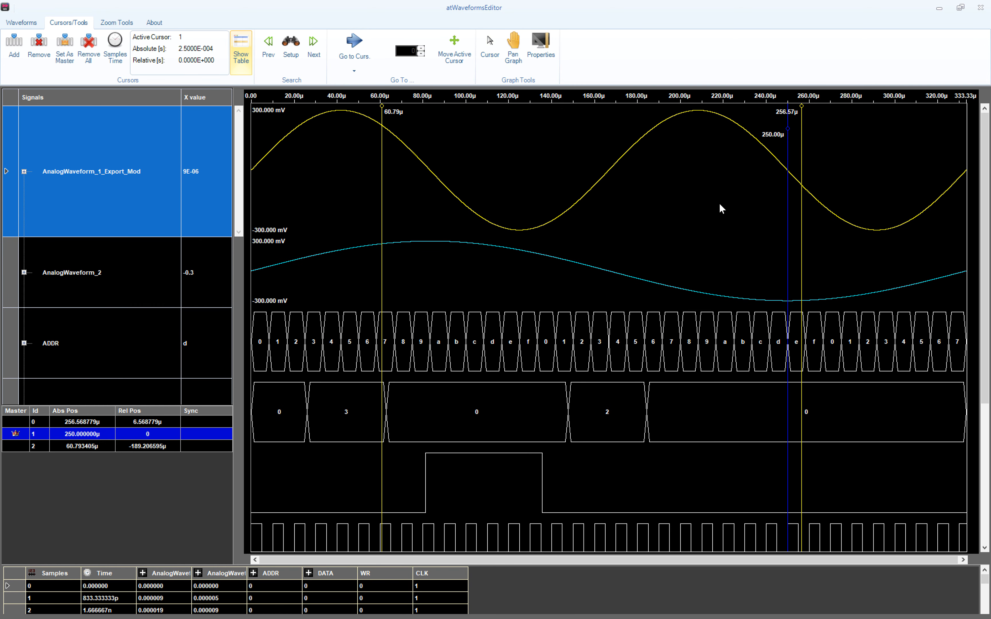
drag(786, 215, 760, 217)
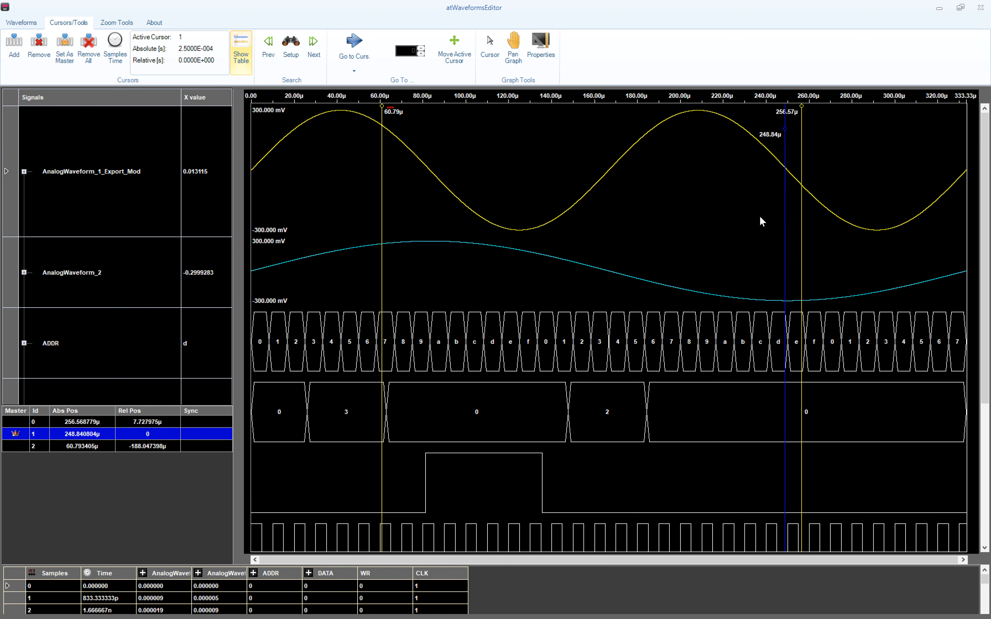
click(706, 225)
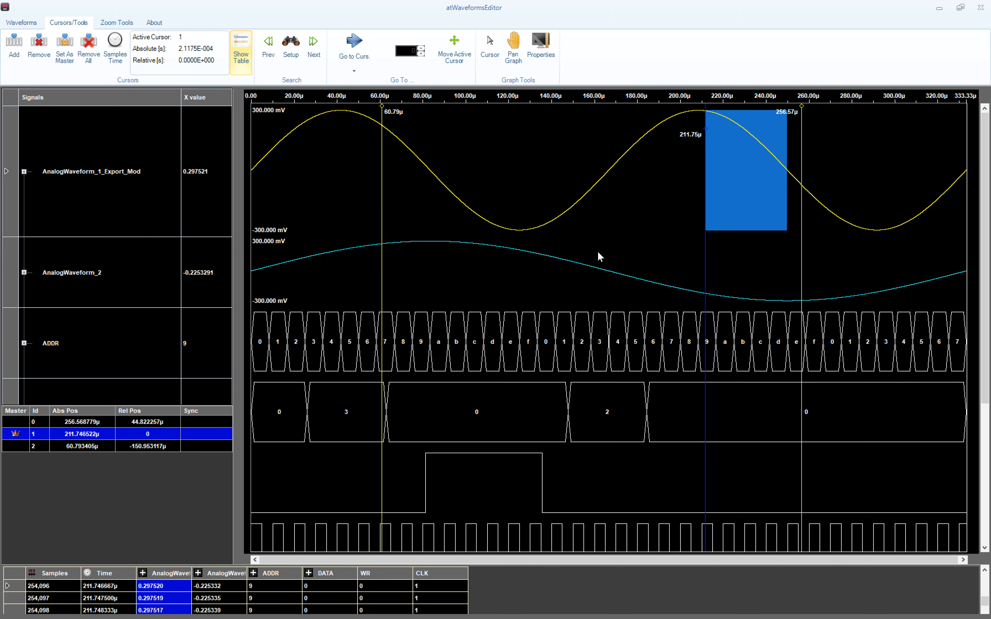
drag(593, 254, 617, 281)
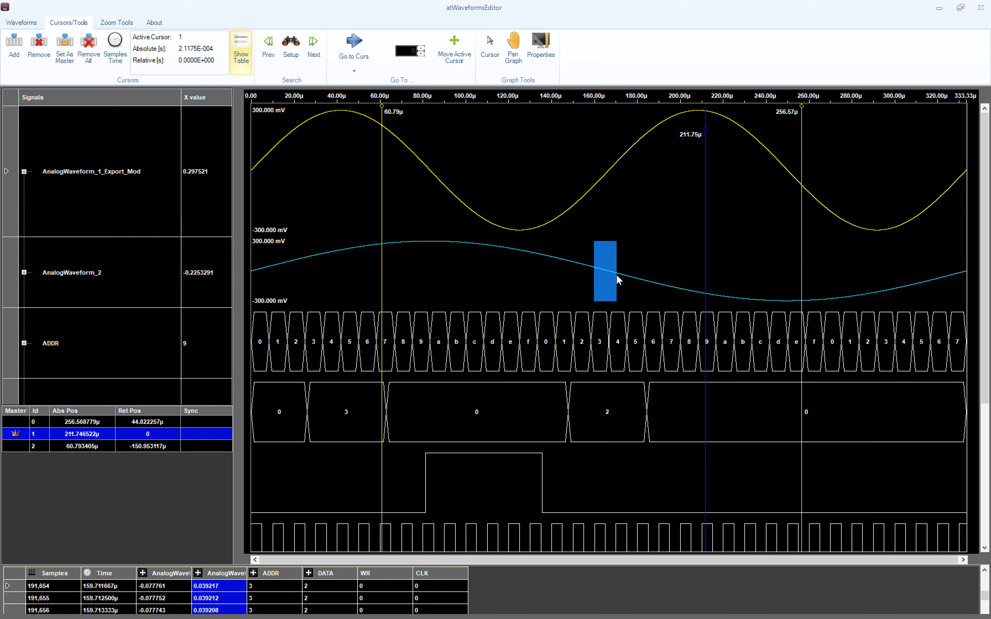
Step: Choose light grey as the background color in the graph properties
click(542, 41)
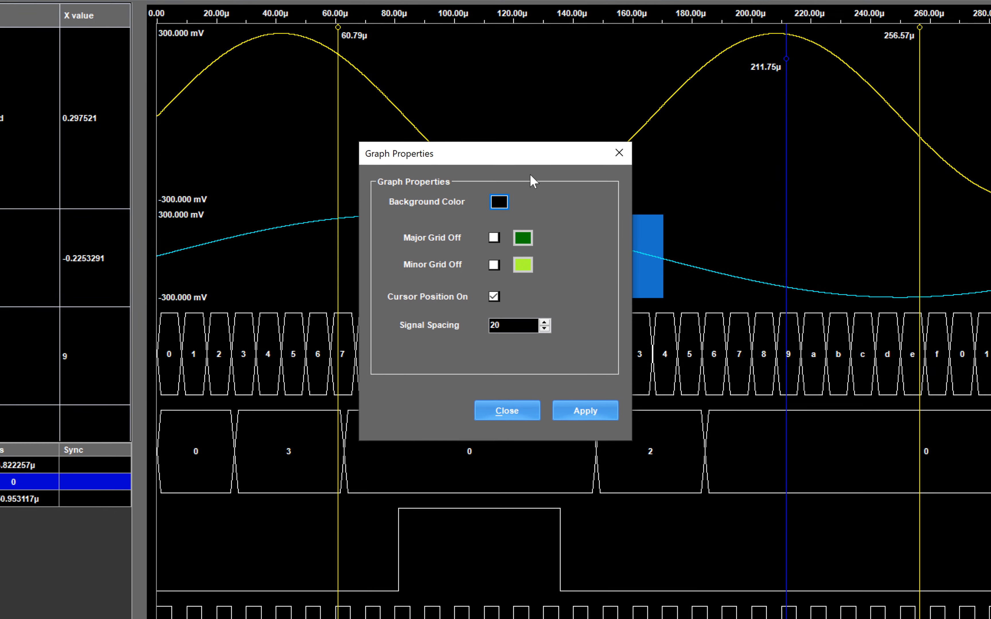
click(499, 202)
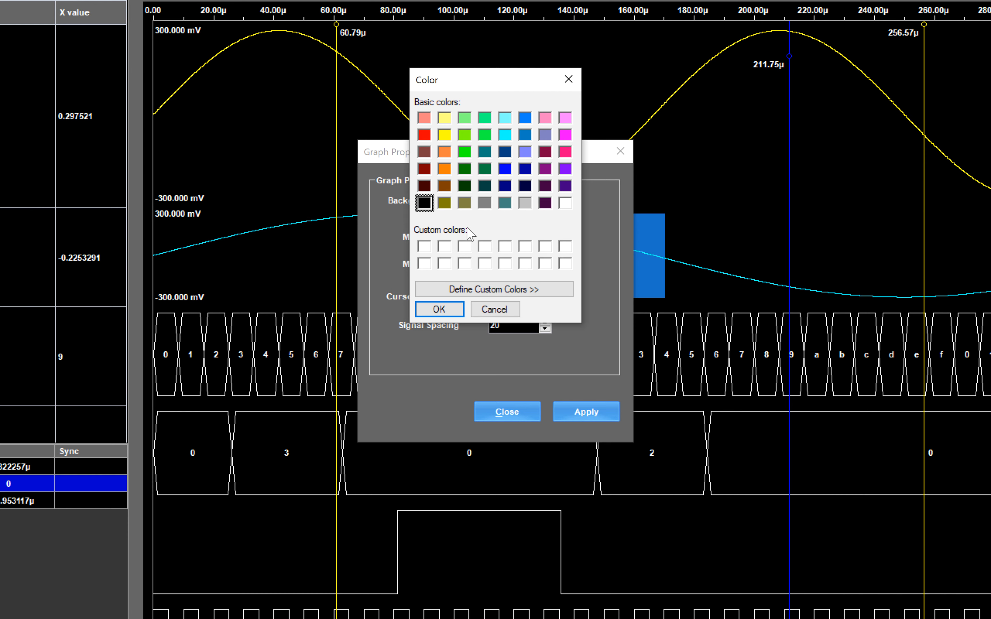
click(525, 204)
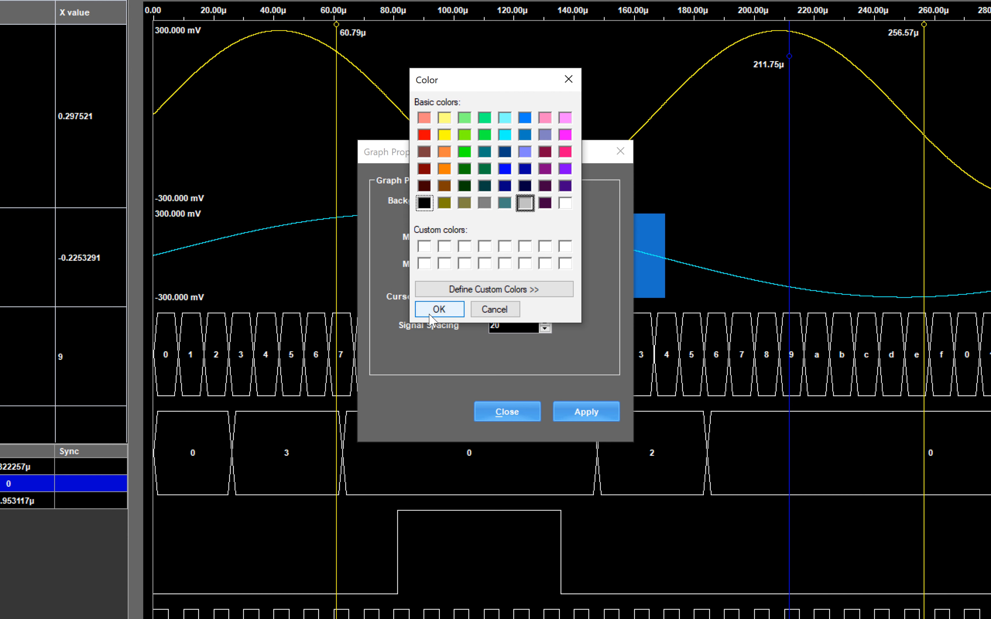
click(439, 309)
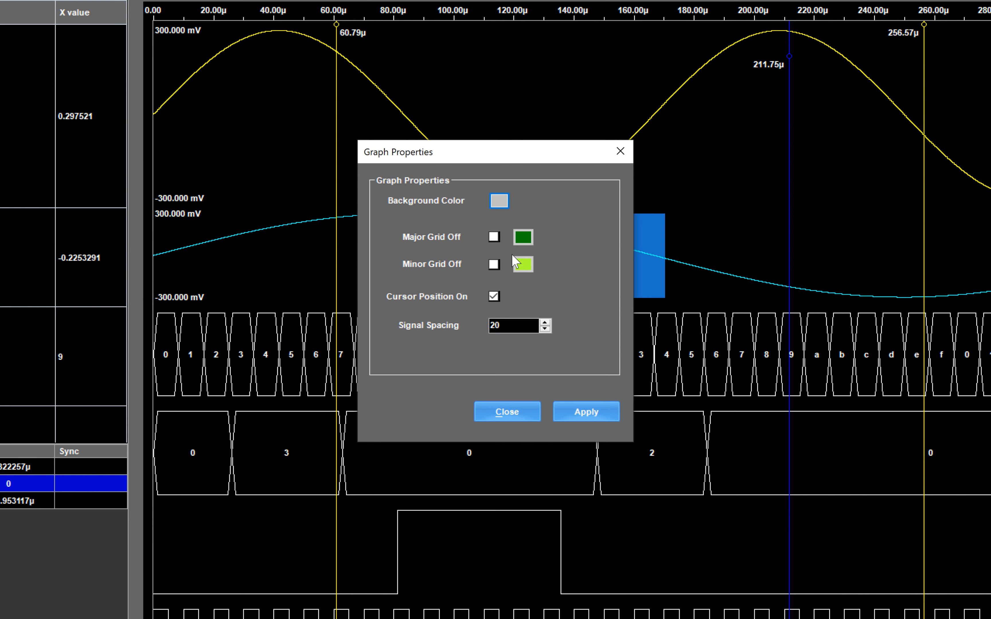
Step: Turn on the major grid, set the signal spacing to 40, and apply the graph properties
click(496, 239)
drag(500, 326, 486, 325)
text(40)
click(581, 413)
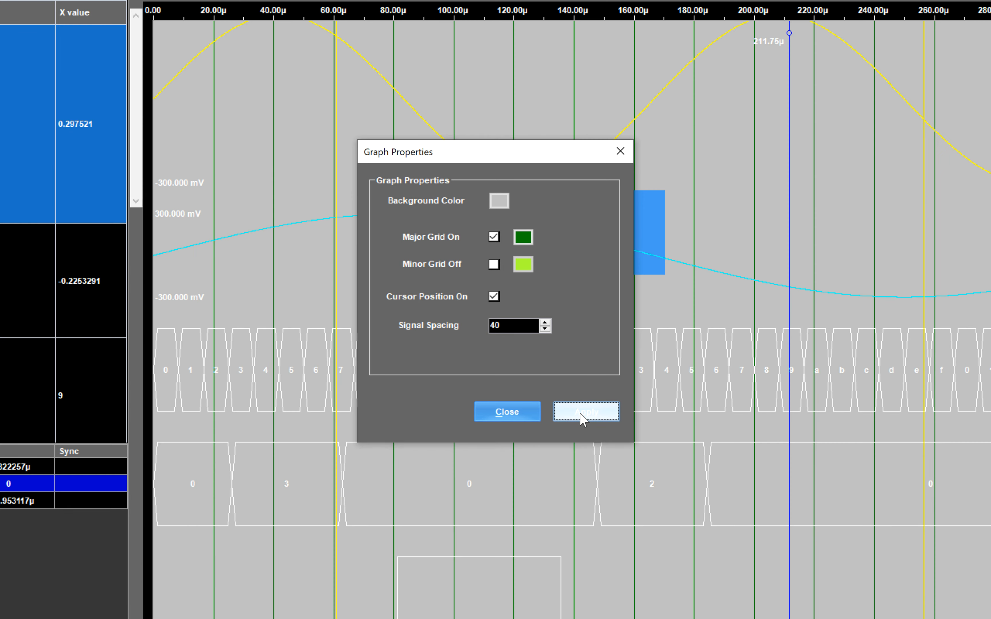
click(513, 412)
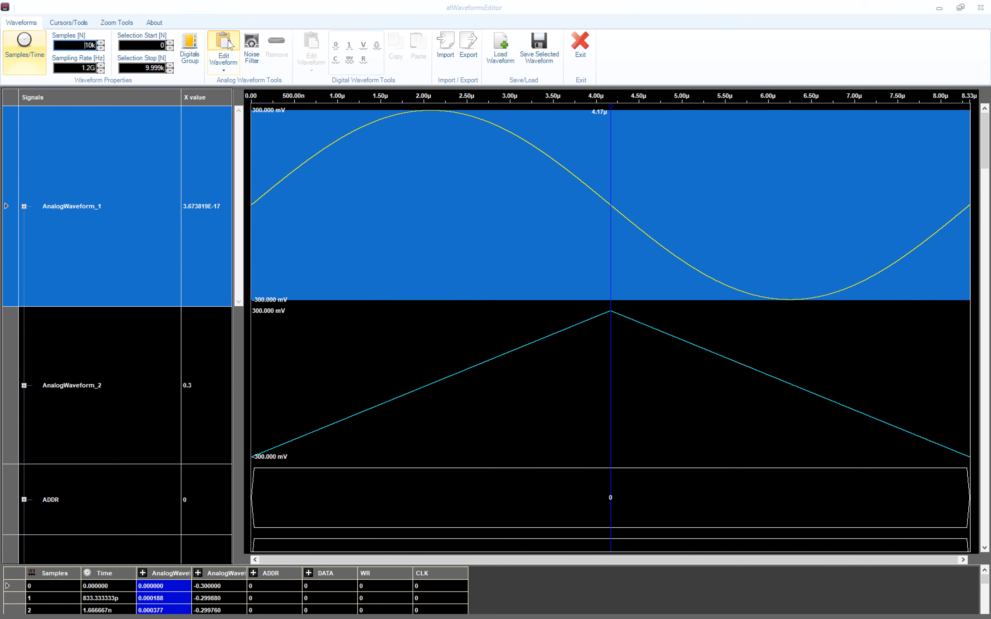
Step: Edit AnalogWaveform_1 in the Waveform Standard Editor and change its type to Formula
click(224, 48)
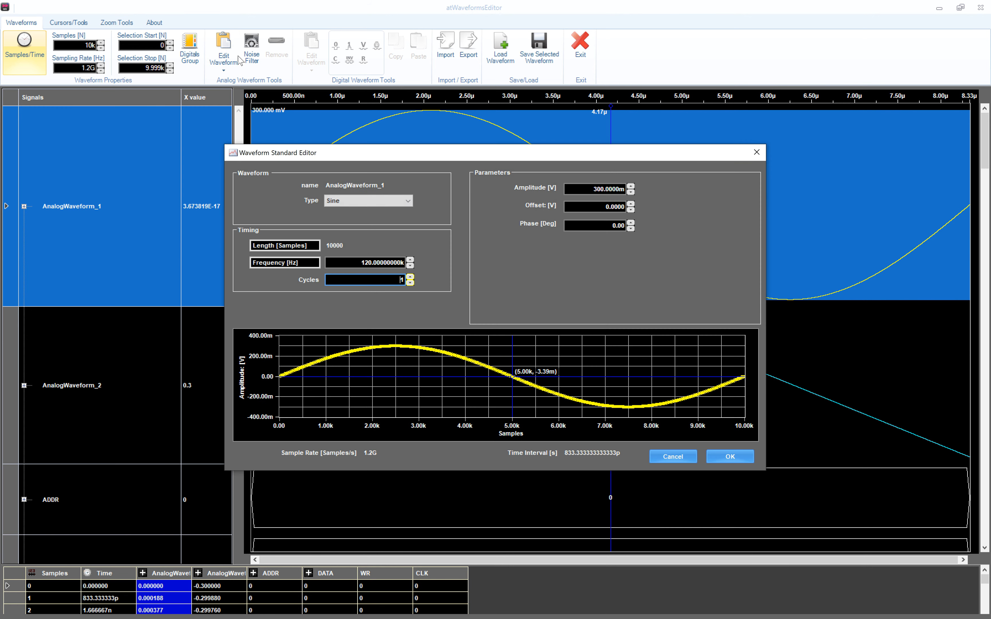
click(409, 201)
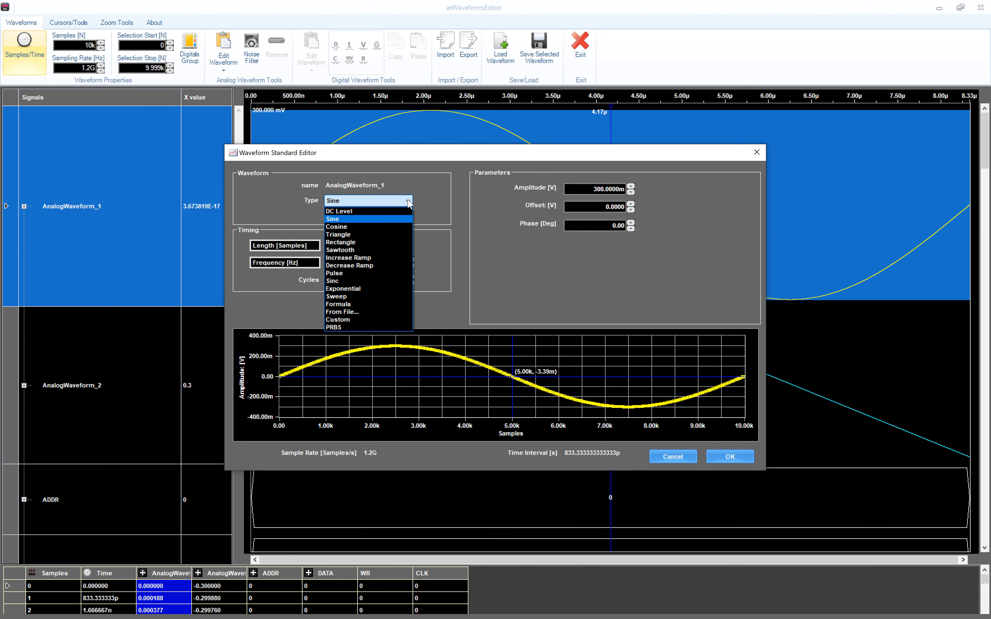
click(377, 305)
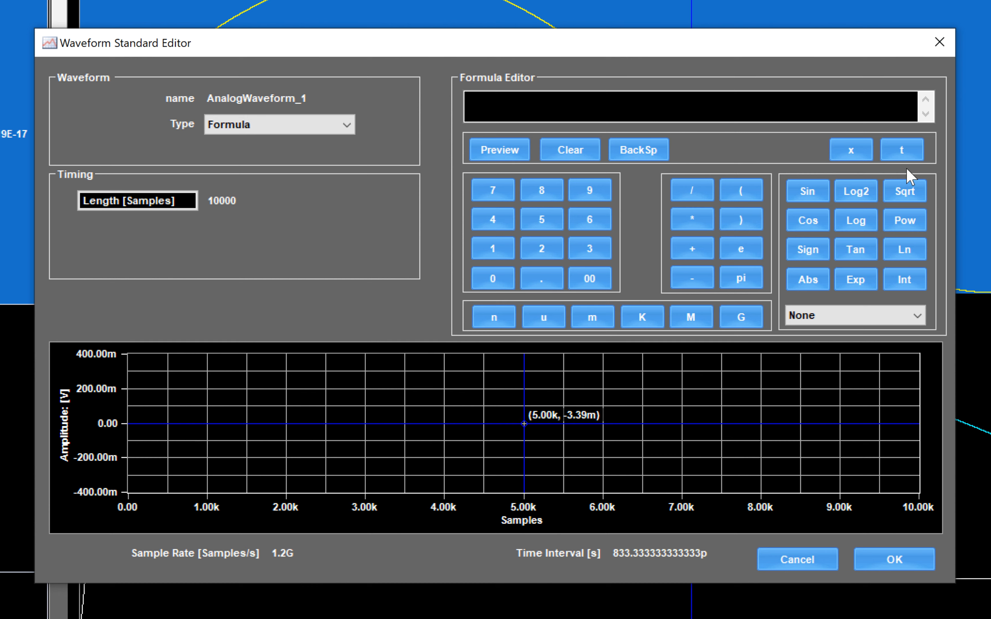
Step: Try to preview AnalogWaveform_1 with the formula 10*x
click(469, 100)
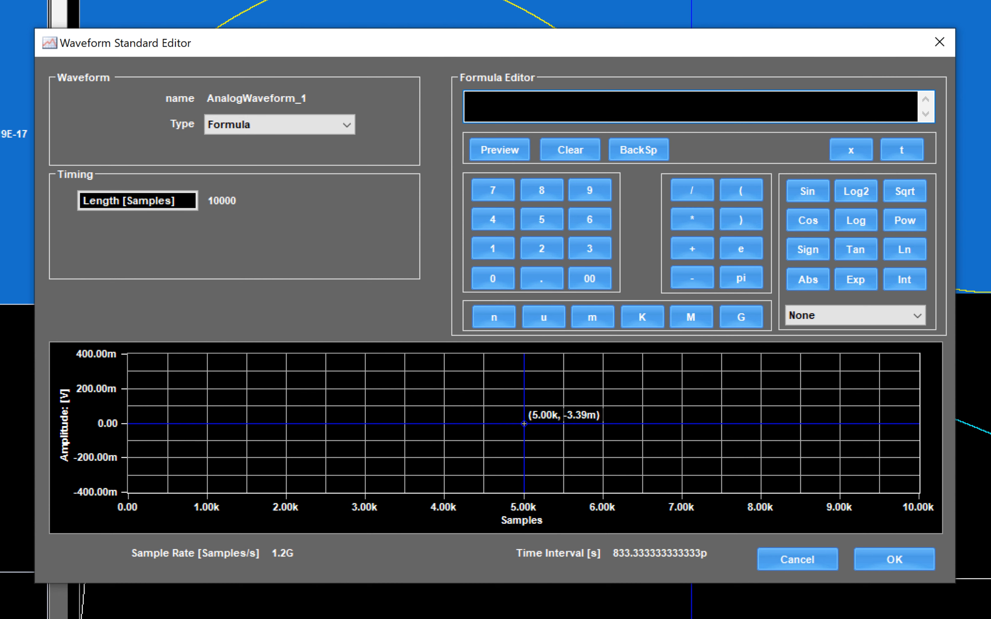
text(10*x)
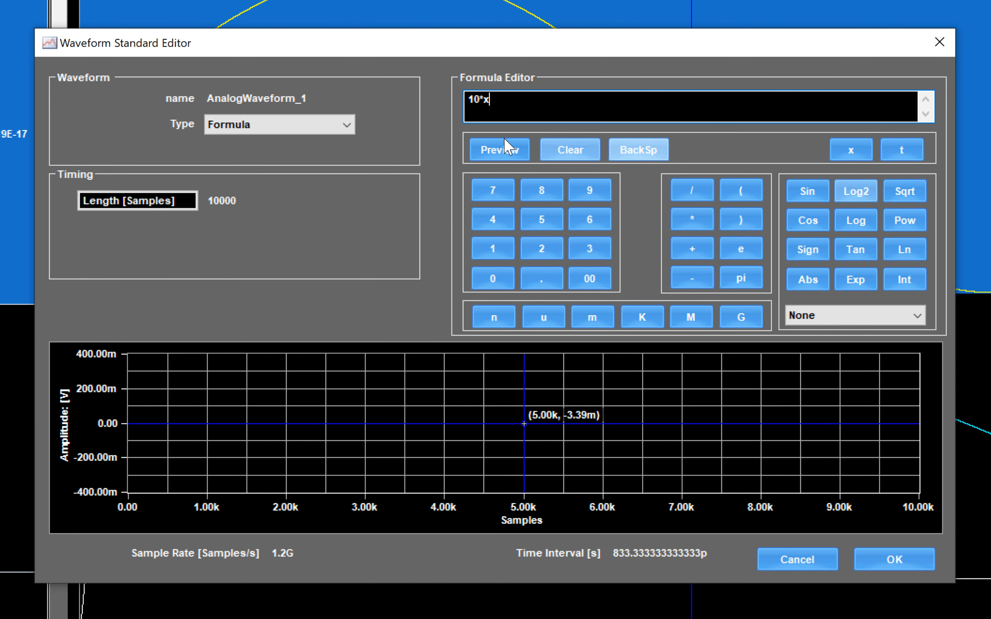
click(503, 152)
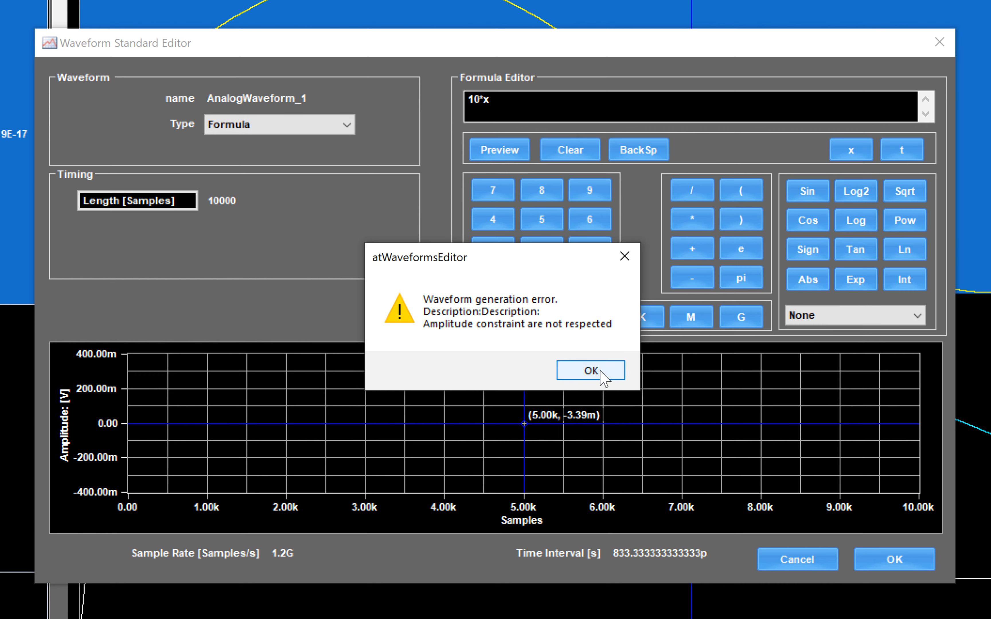
click(591, 371)
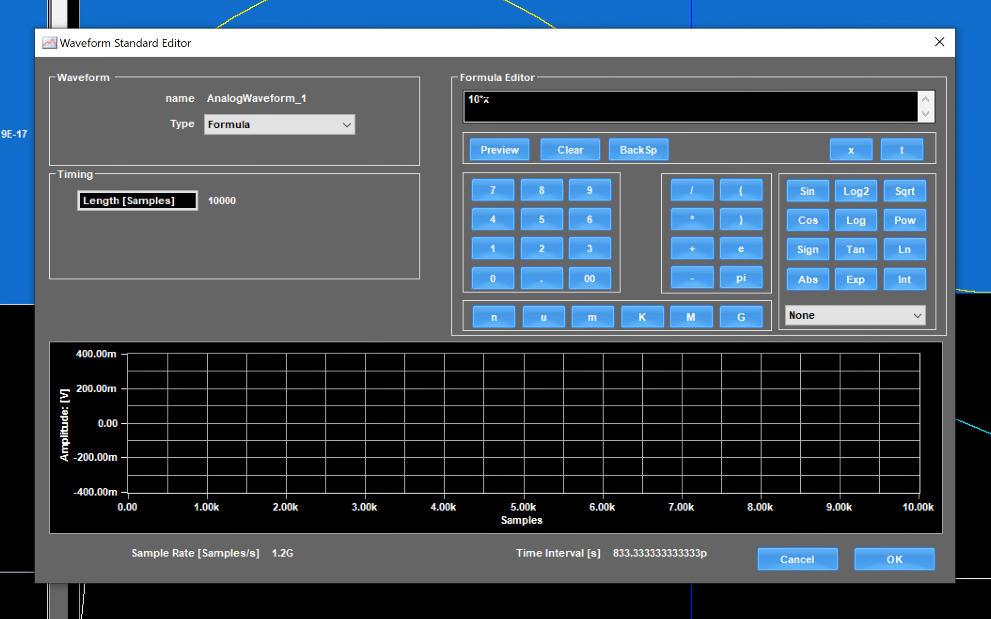
Step: Replace the formula's multiplier so that it reads 0.000001*x
drag(483, 99, 470, 97)
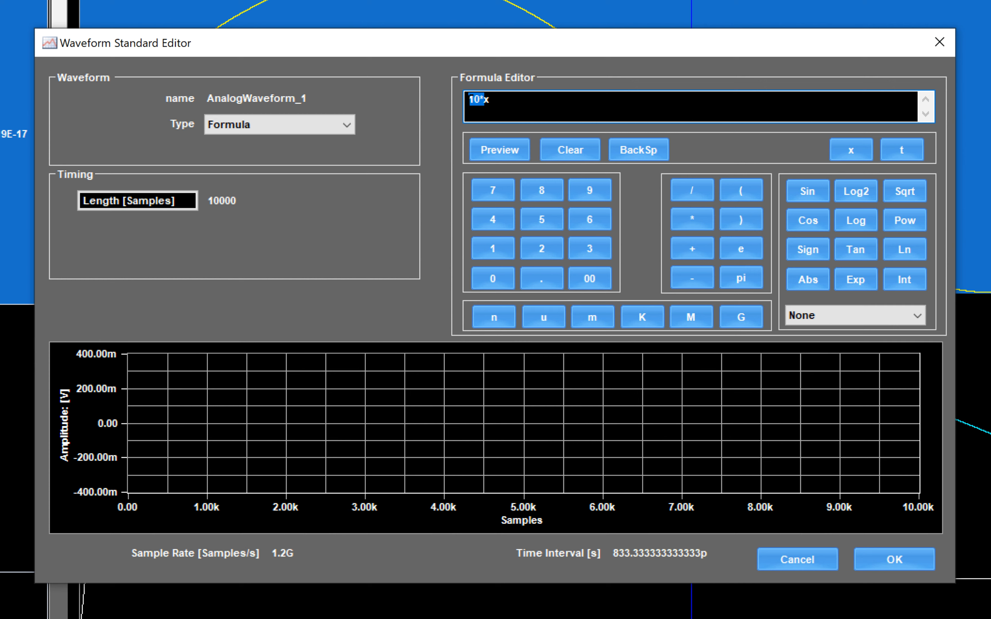
key(BackSpace)
text(0.000001*)
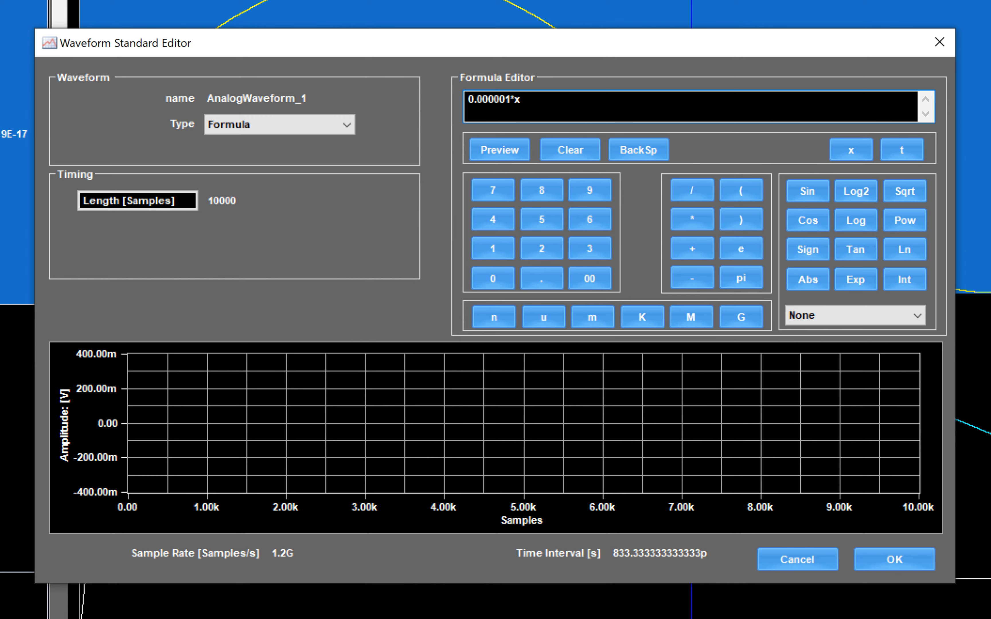